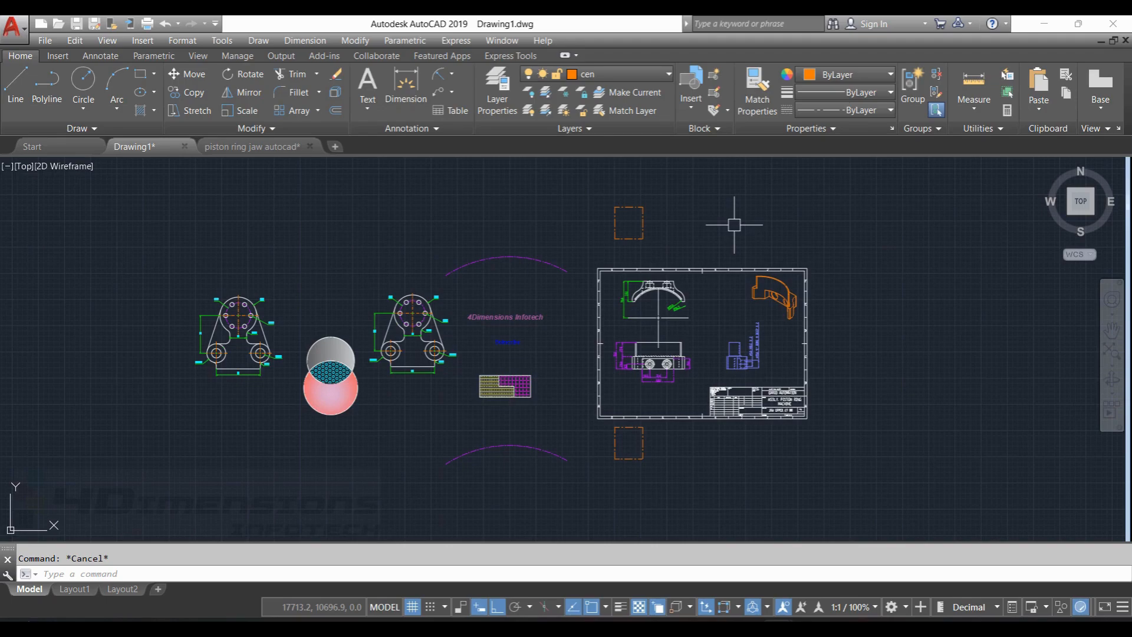
Step: Lock the cen layer and check the locked orange square above the title-block sheet
{"action": "left_click", "coordinate": [647, 76]}
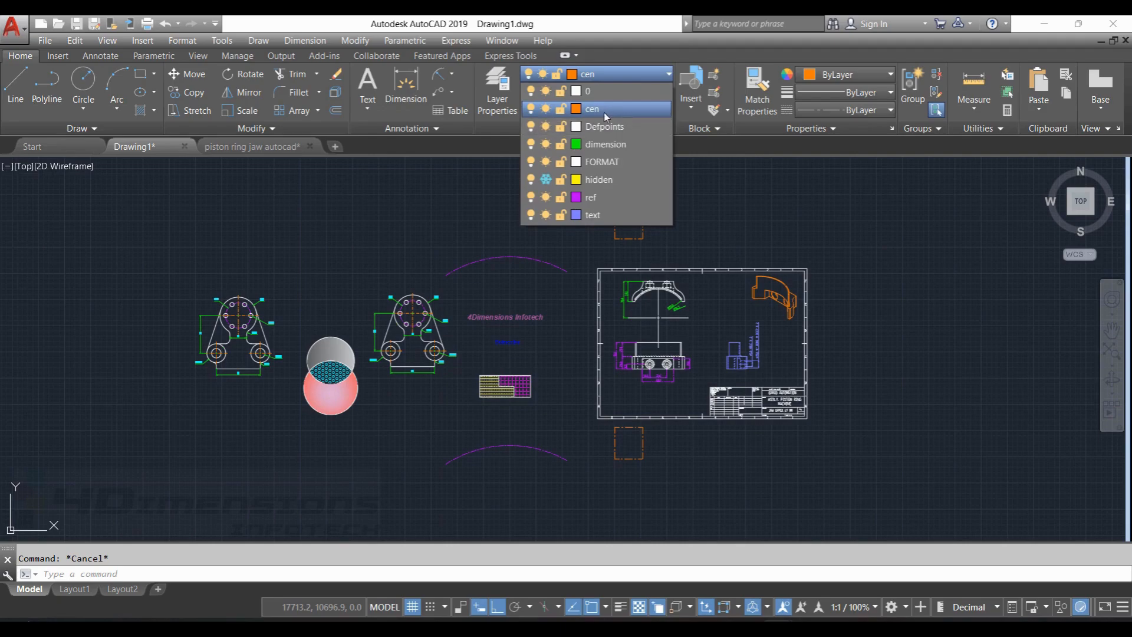
{"action": "left_click", "coordinate": [562, 111]}
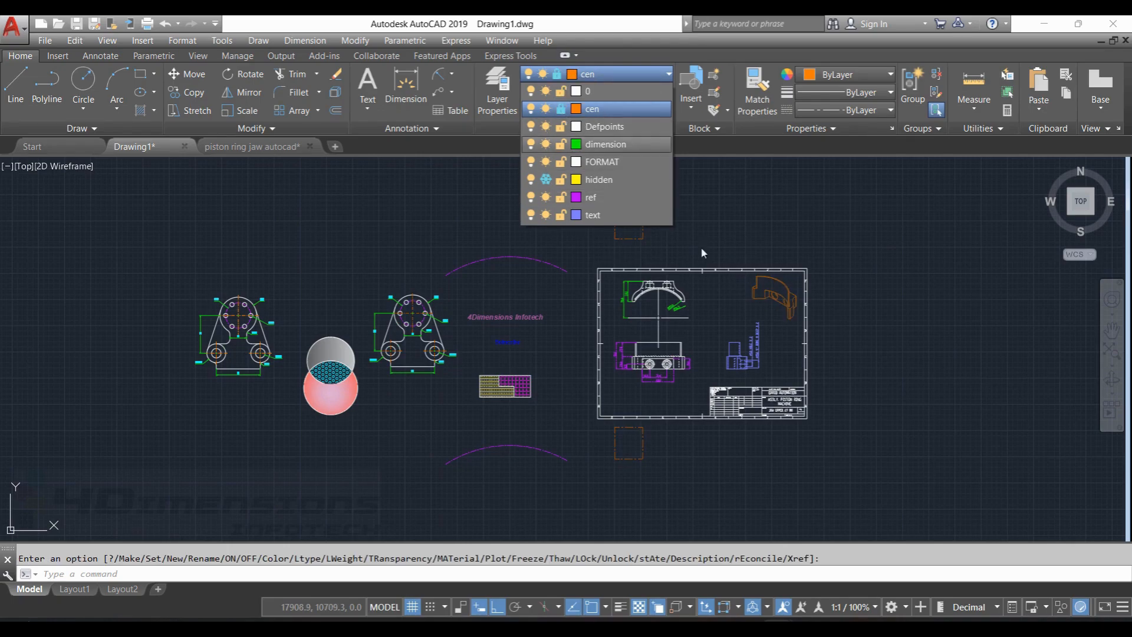
{"action": "left_click", "coordinate": [603, 110]}
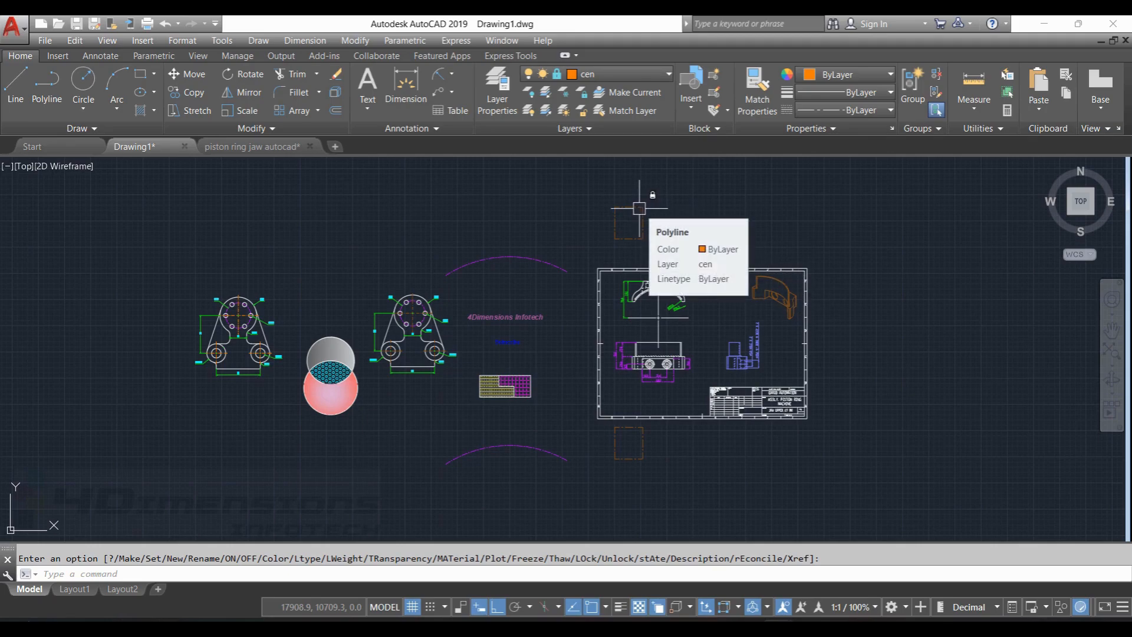
{"action": "scroll", "coordinate": [639, 208], "scroll_direction": "up", "scroll_amount": 5}
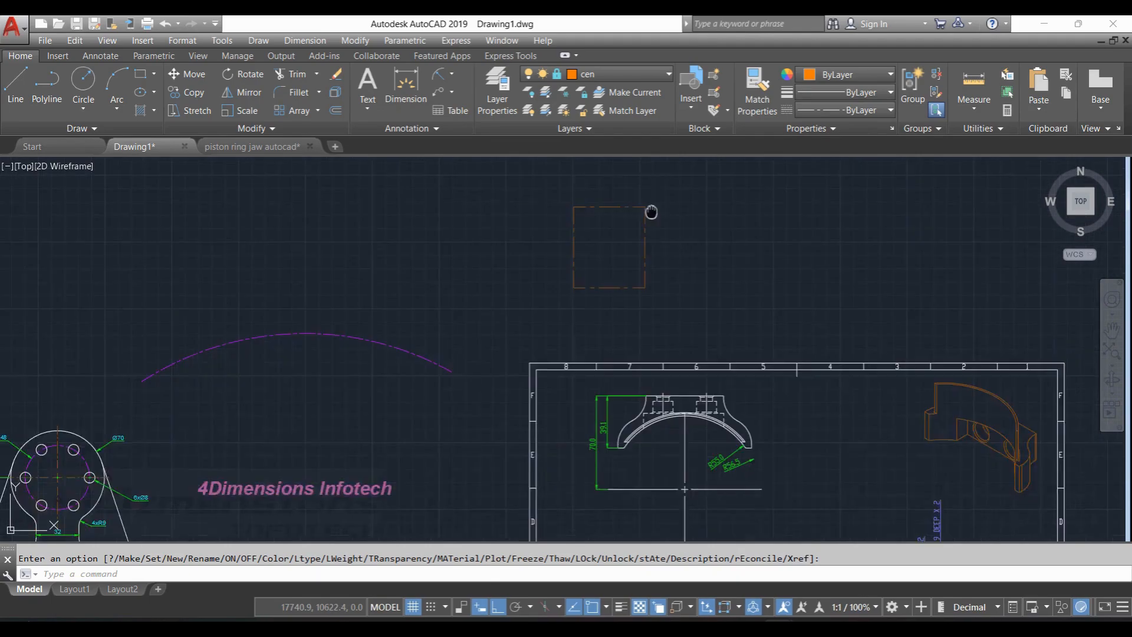
{"action": "key", "text": "Return"}
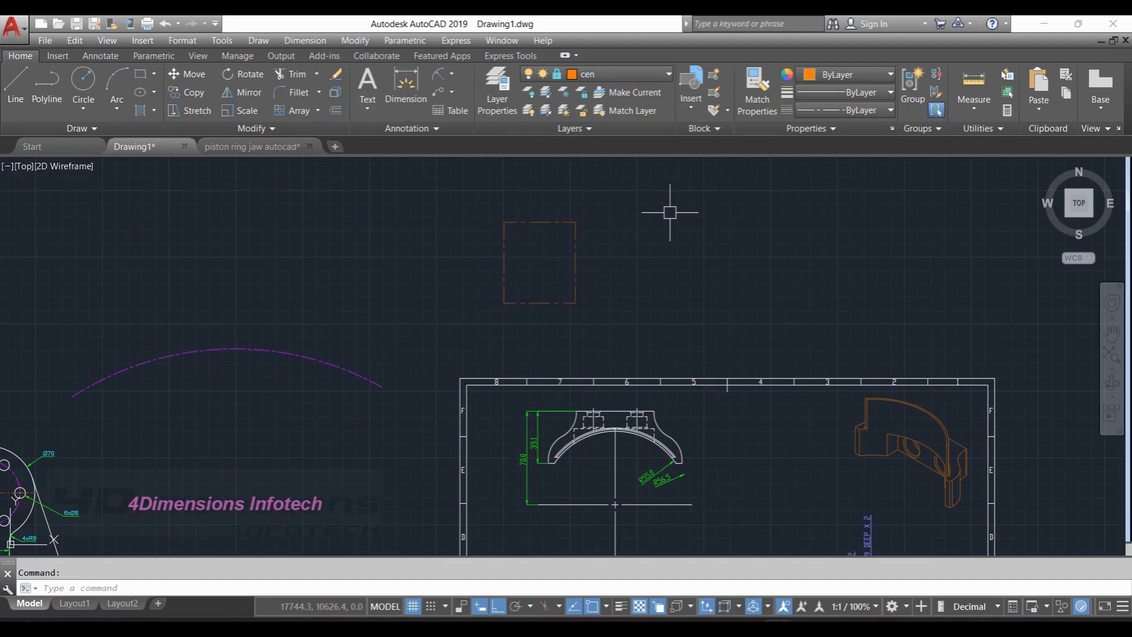
{"action": "scroll", "coordinate": [590, 198], "scroll_direction": "down", "scroll_amount": 4}
{"action": "key", "text": "Escape"}
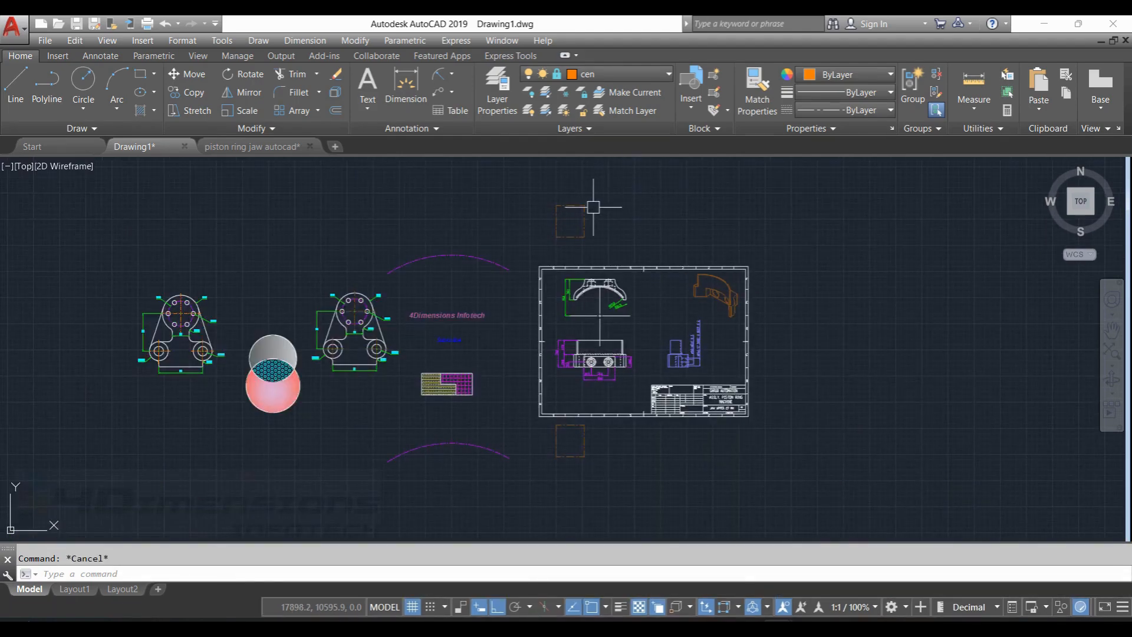
Step: Unlock the cen layer
{"action": "left_click", "coordinate": [619, 76]}
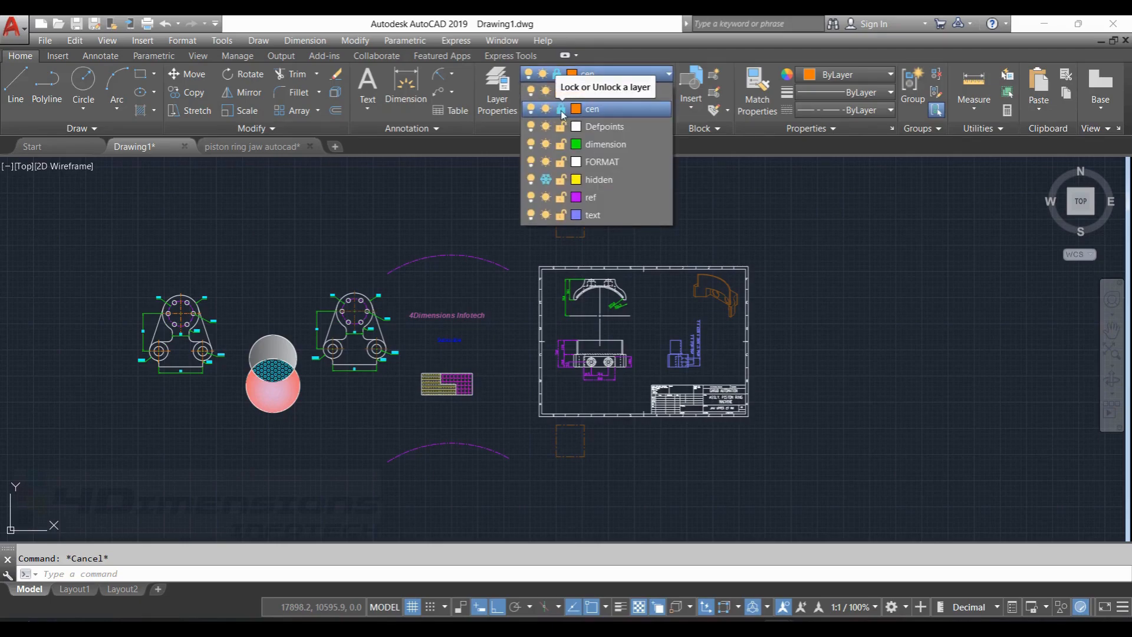
{"action": "left_click", "coordinate": [561, 109]}
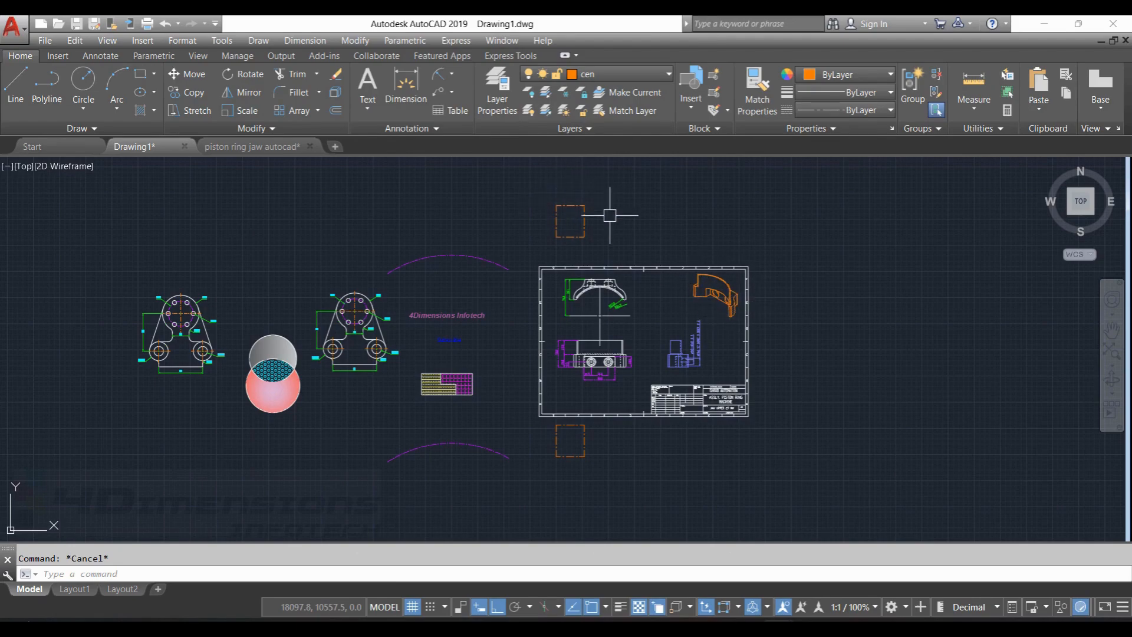
{"action": "mouse_move", "coordinate": [622, 192]}
{"action": "middle_mouse_down"}
{"action": "mouse_move", "coordinate": [695, 214]}
{"action": "mouse_move", "coordinate": [682, 214]}
{"action": "mouse_move", "coordinate": [681, 173]}
{"action": "middle_mouse_up"}
Step: Thaw the hidden layer
{"action": "left_click", "coordinate": [596, 74]}
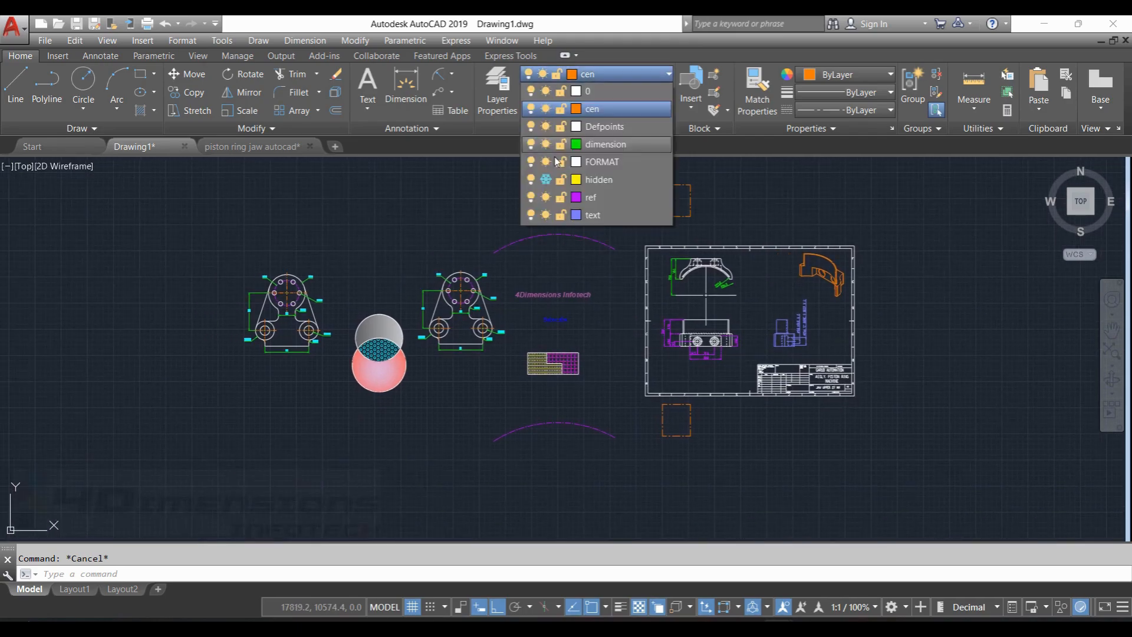
{"action": "left_click", "coordinate": [546, 179]}
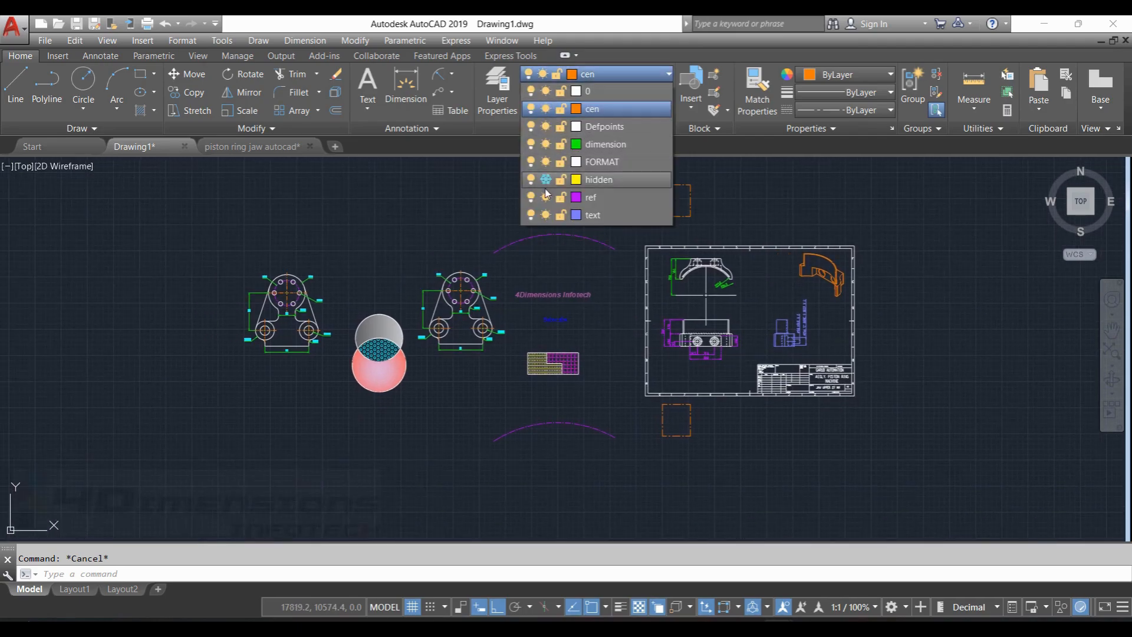
{"action": "left_click", "coordinate": [545, 179]}
{"action": "left_click", "coordinate": [629, 76]}
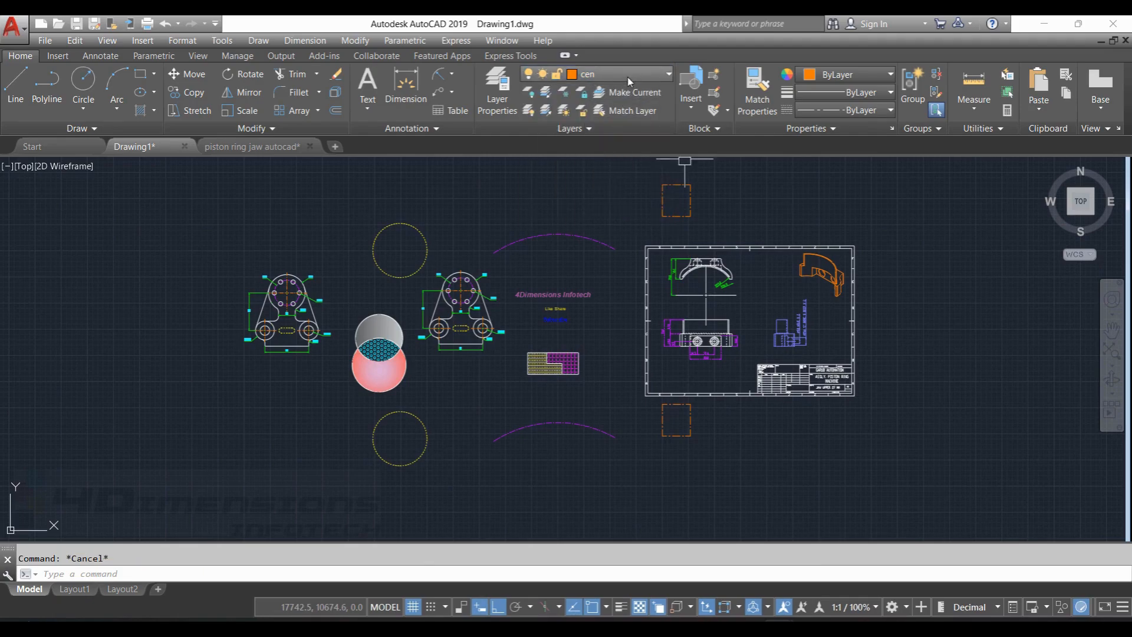
Step: Freeze and thaw the hidden layer, and switch it off and back on
{"action": "left_click", "coordinate": [629, 79]}
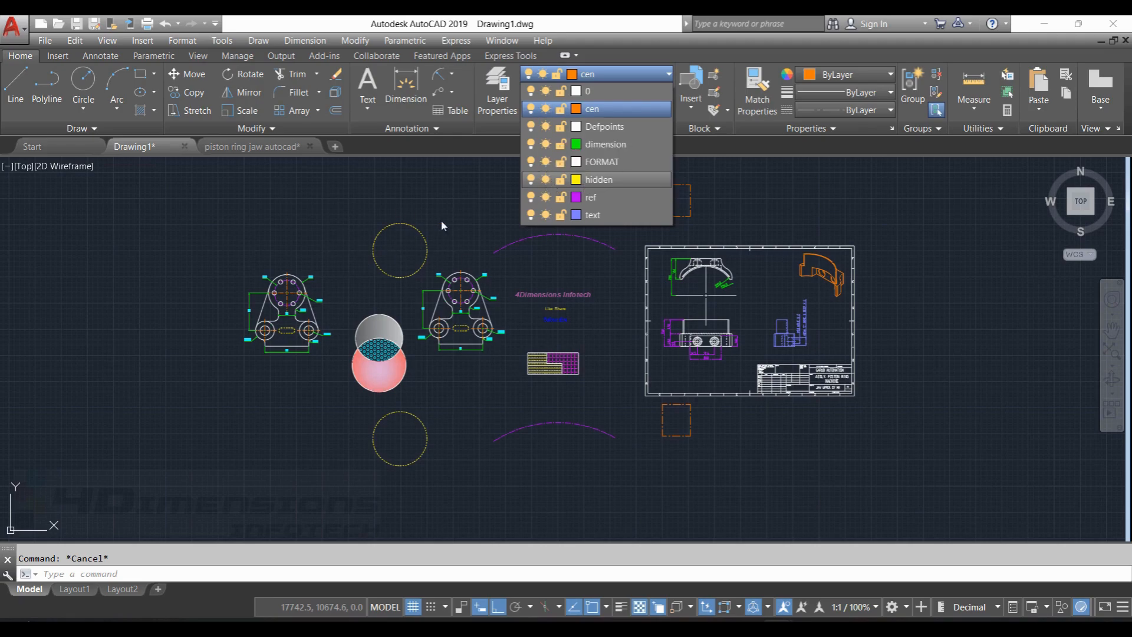
{"action": "left_click", "coordinate": [545, 180]}
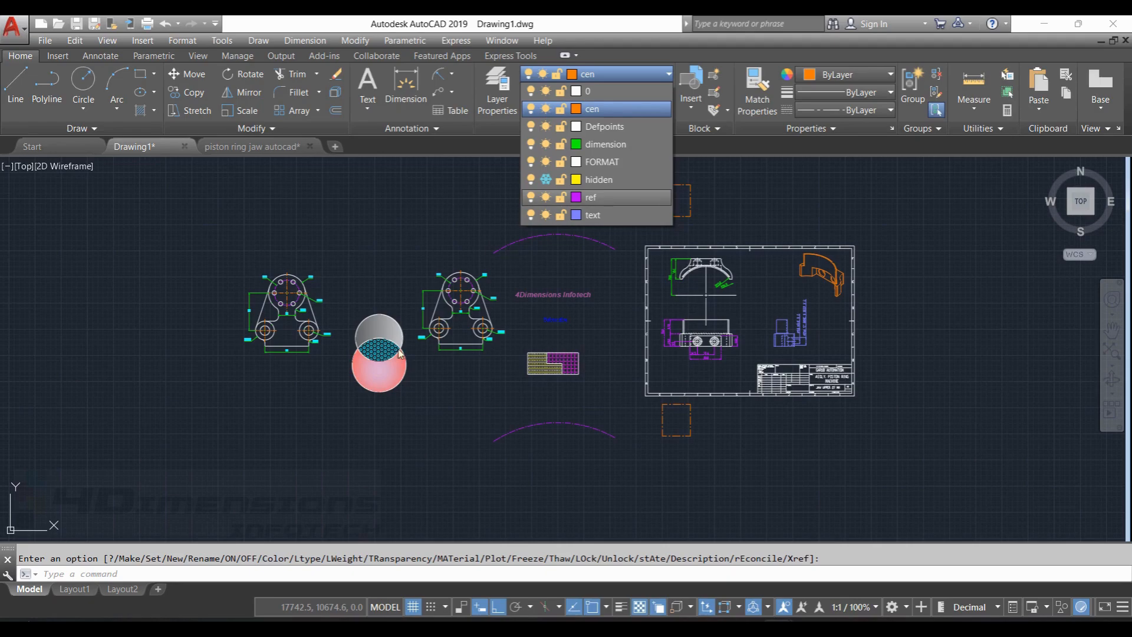
{"action": "left_click", "coordinate": [544, 179]}
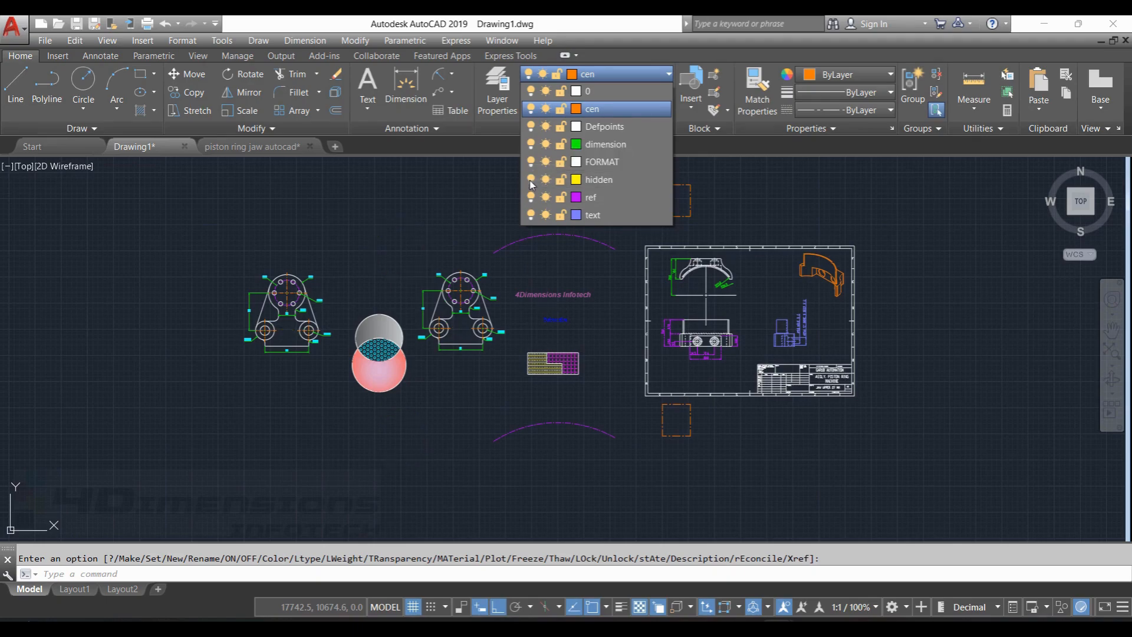
{"action": "left_click", "coordinate": [531, 181]}
{"action": "left_click", "coordinate": [531, 180]}
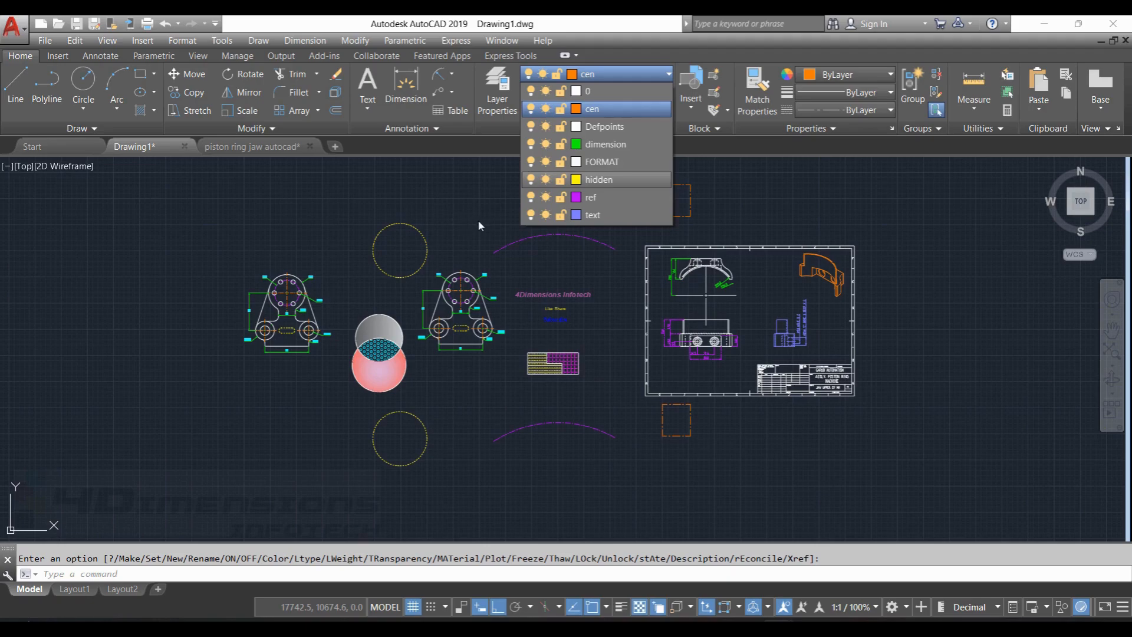
{"action": "key", "text": "Escape"}
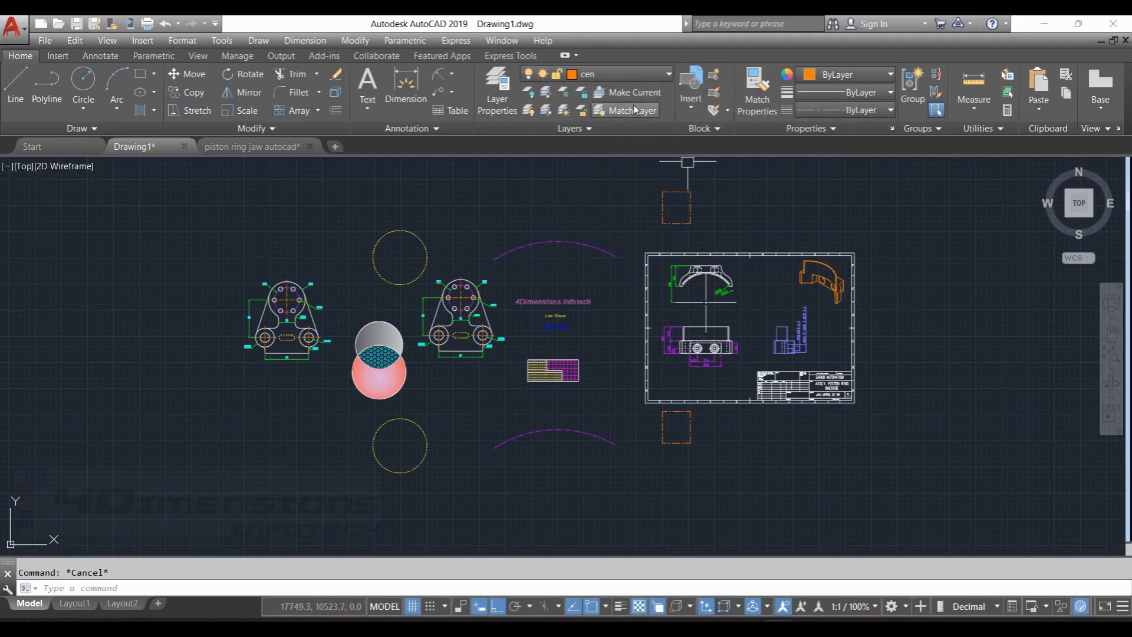
Step: Turn off the current layer cen, accepting that it is the current layer, and inspect the bracket drawings
{"action": "left_click", "coordinate": [619, 77]}
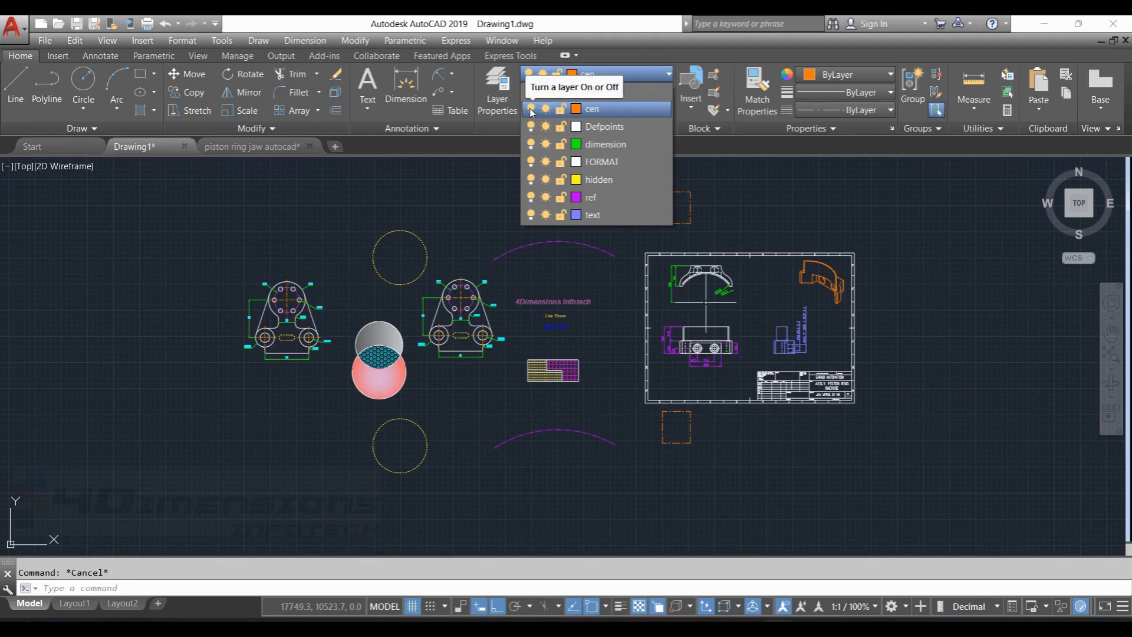
{"action": "left_click", "coordinate": [531, 111]}
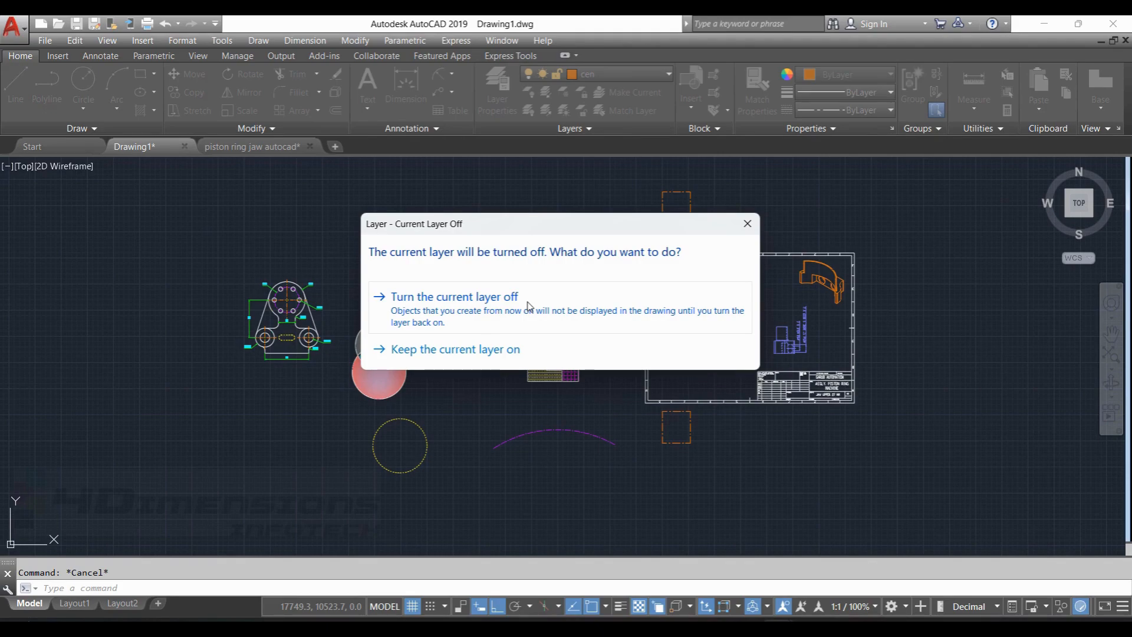
{"action": "left_click", "coordinate": [475, 302]}
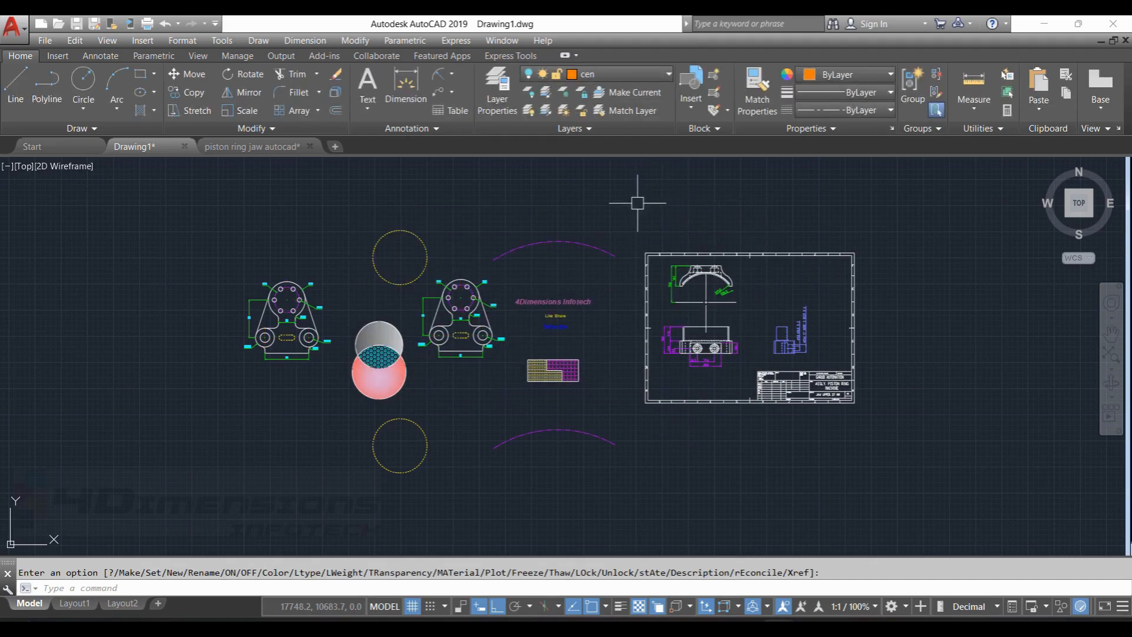
{"action": "scroll", "coordinate": [268, 345], "scroll_direction": "up", "scroll_amount": 5}
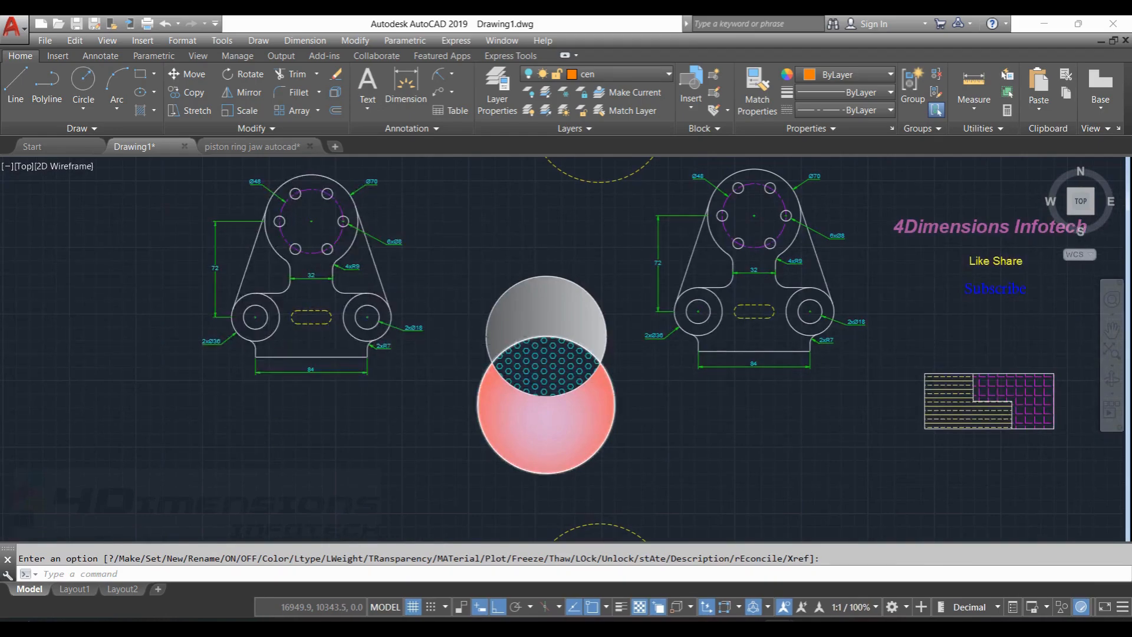
{"action": "scroll", "coordinate": [347, 362], "scroll_direction": "down", "scroll_amount": 5}
Step: Turn the cen layer back on and check the bracket centre lines and the orange objects around the sheet
{"action": "left_click", "coordinate": [566, 73]}
{"action": "left_click", "coordinate": [565, 108]}
{"action": "scroll", "coordinate": [333, 337], "scroll_direction": "up", "scroll_amount": 5}
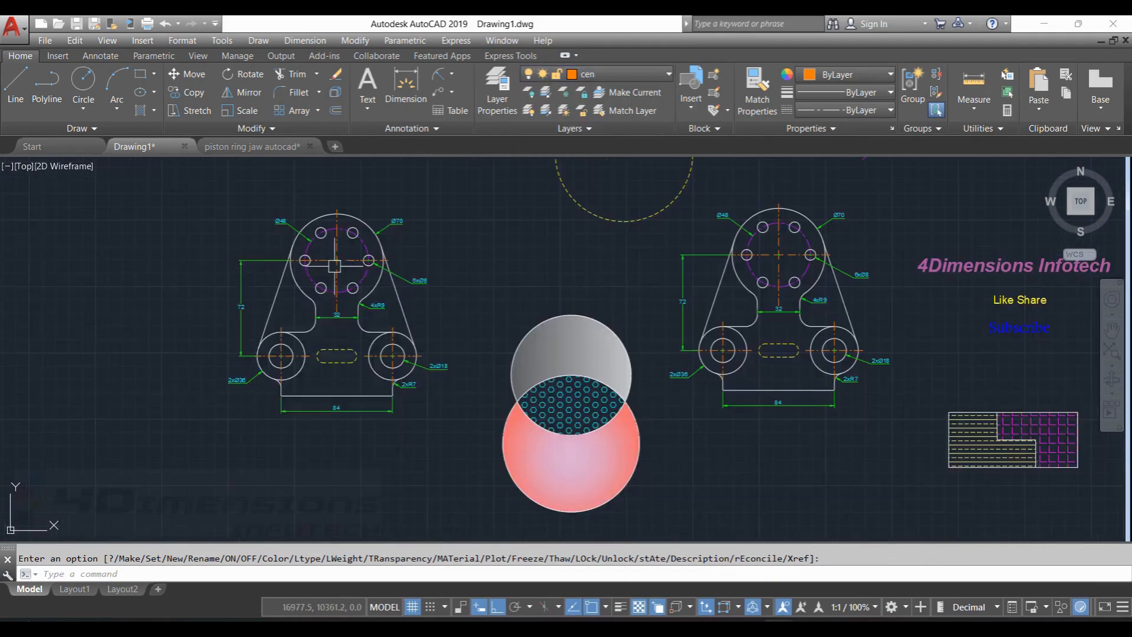
{"action": "scroll", "coordinate": [501, 222], "scroll_direction": "down", "scroll_amount": 2}
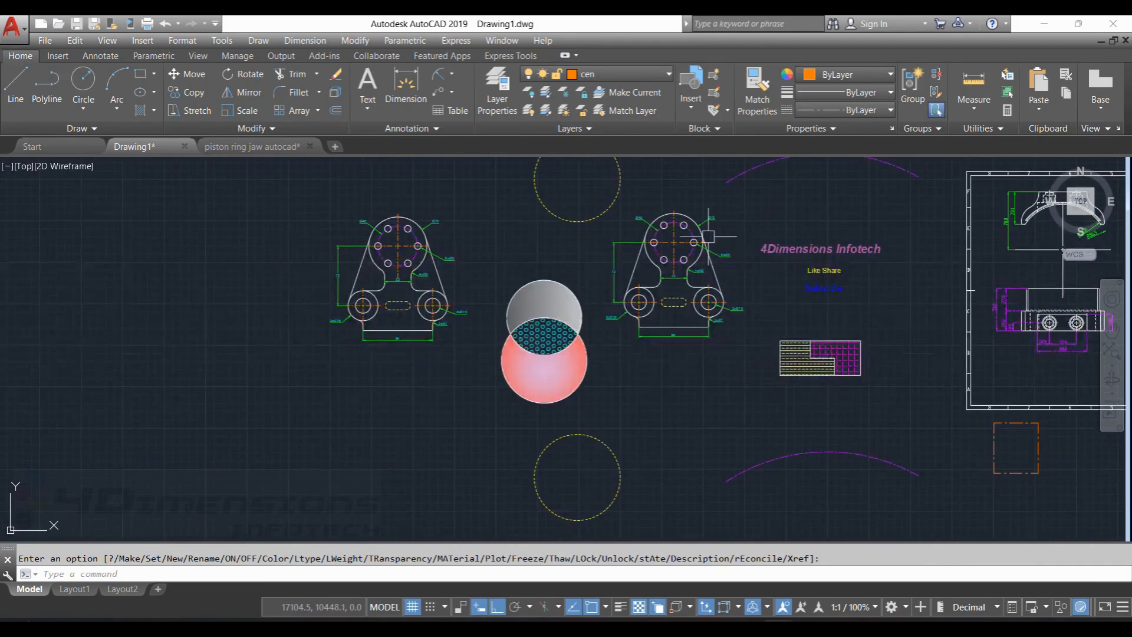
{"action": "middle_click_drag", "start_coordinate": [1035, 247], "coordinate": [637, 271]}
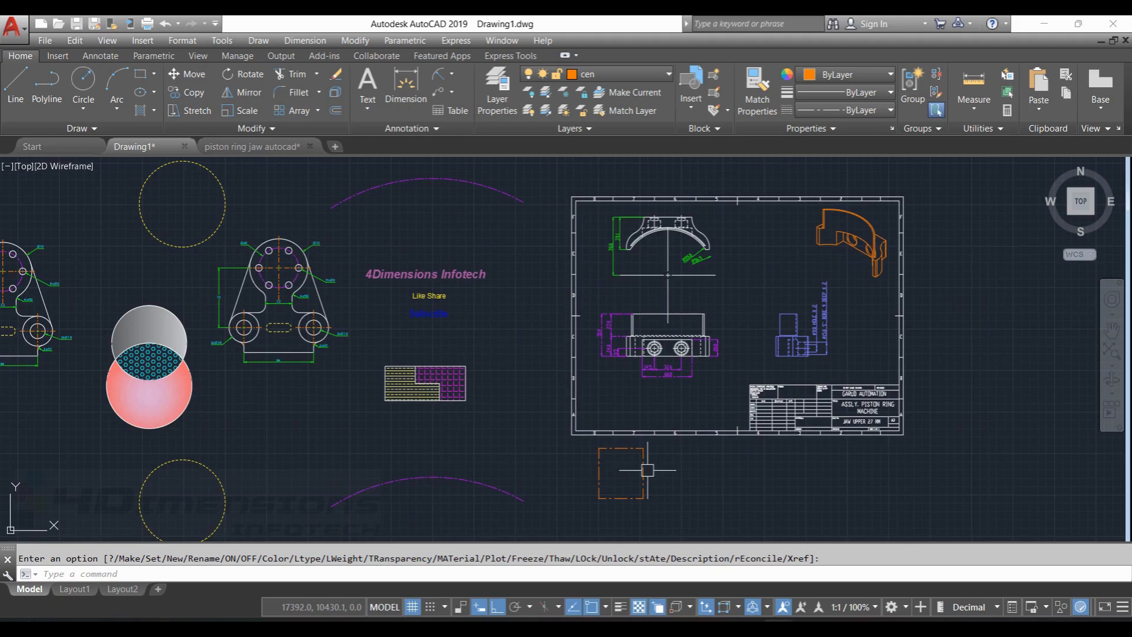
{"action": "scroll", "coordinate": [674, 373], "scroll_direction": "down", "scroll_amount": 2}
Step: Try to freeze the current layer cen
{"action": "left_click", "coordinate": [610, 76]}
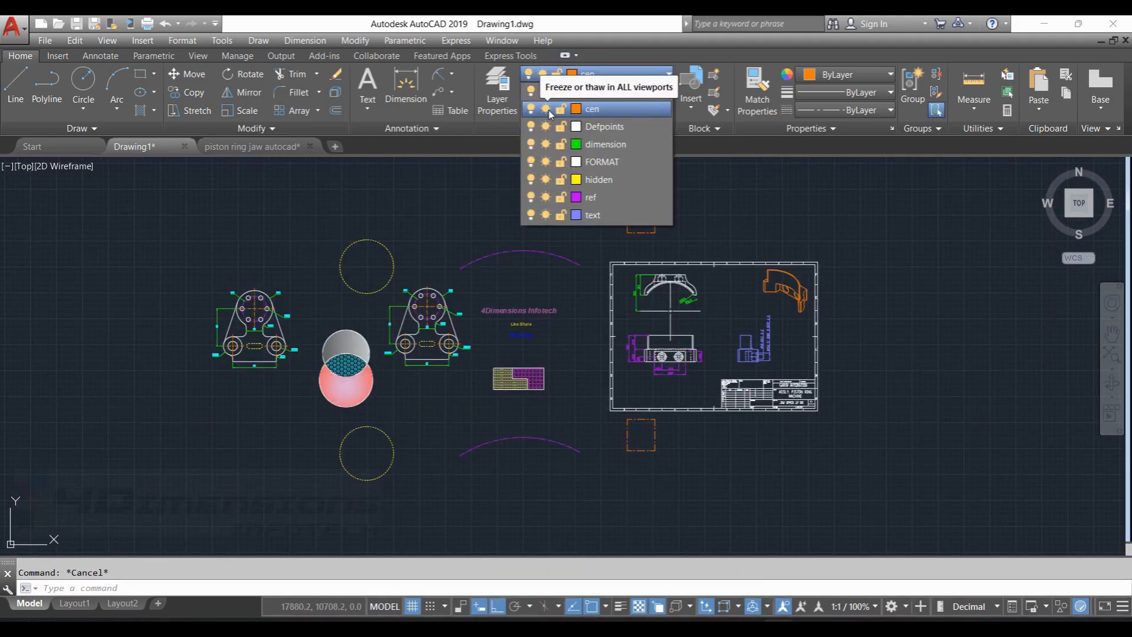
{"action": "left_click", "coordinate": [547, 110]}
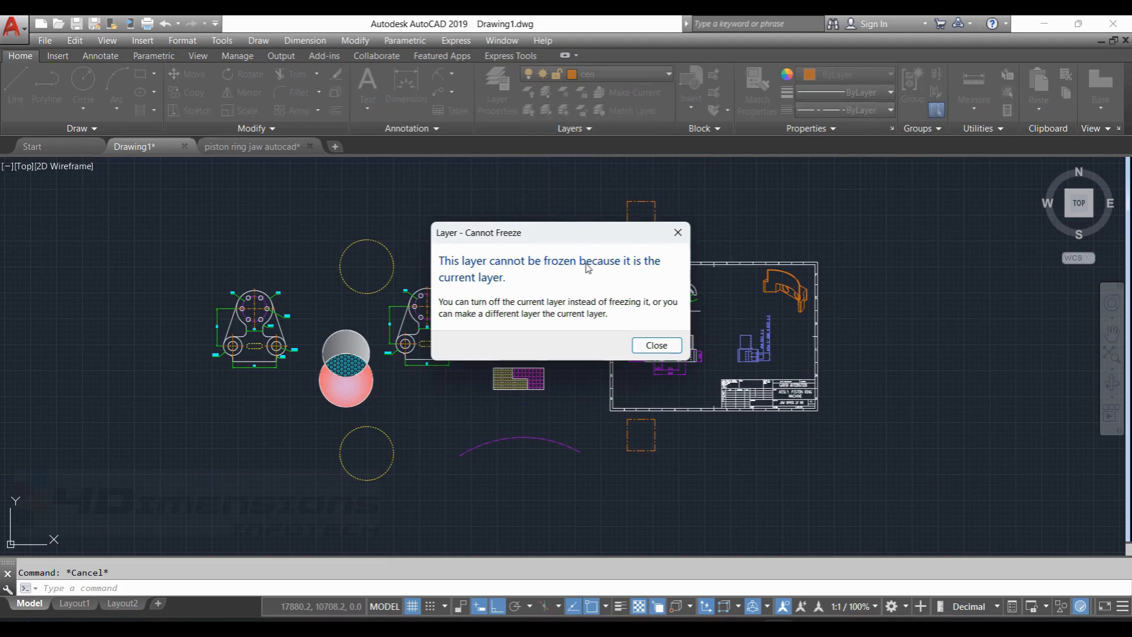
{"action": "left_click", "coordinate": [656, 344]}
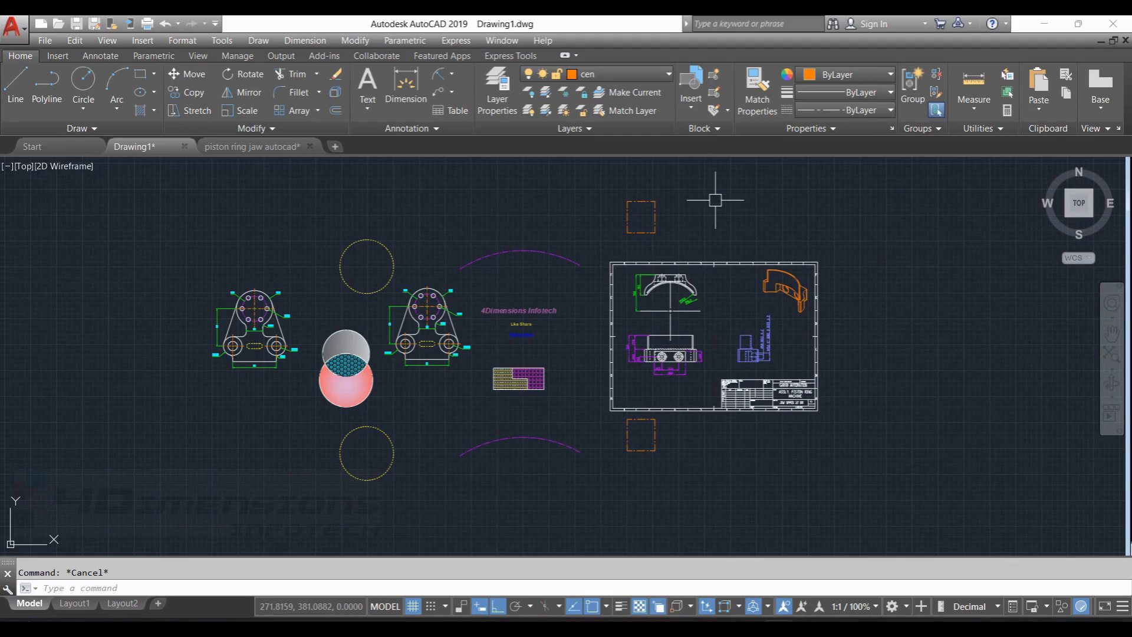
{"action": "left_click", "coordinate": [643, 74]}
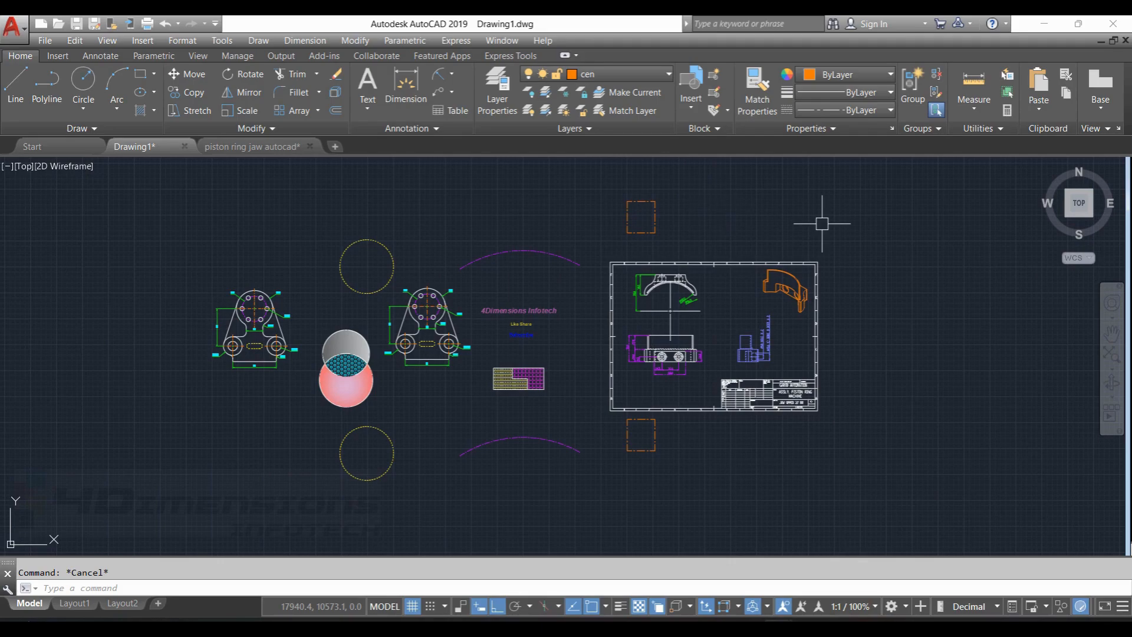
Step: Match the properties of the upper dashed yellow circle onto the upper purple arc
{"action": "type", "text": "ma"}
{"action": "key", "text": "Return"}
{"action": "scroll", "coordinate": [599, 184], "scroll_direction": "up", "scroll_amount": 2}
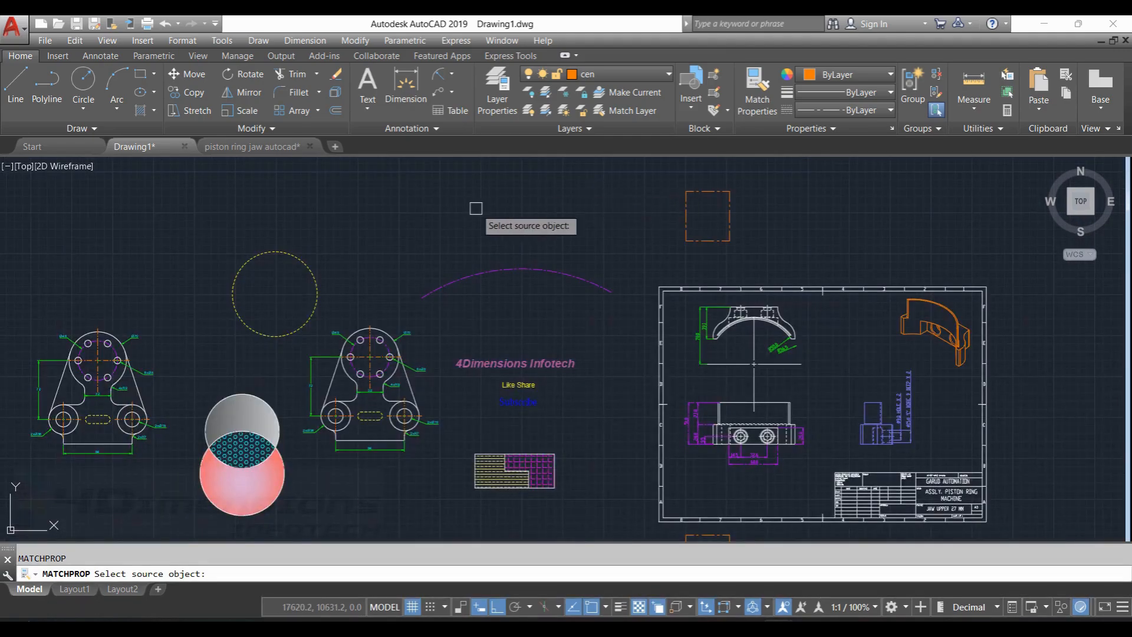
{"action": "middle_click_drag", "start_coordinate": [352, 262], "coordinate": [476, 250]}
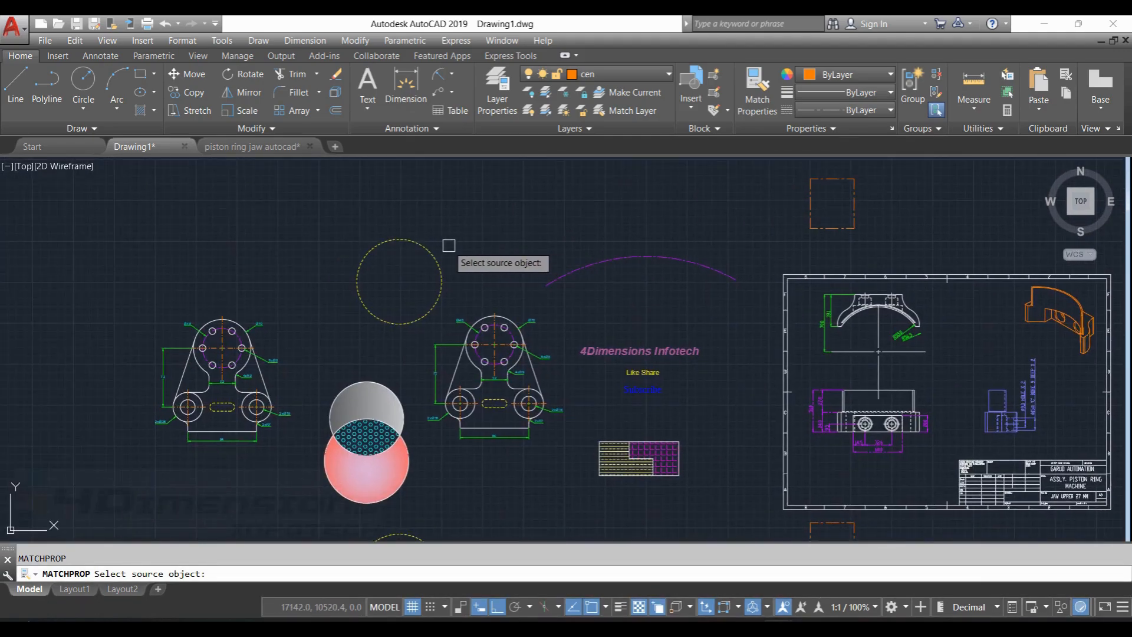
{"action": "left_click", "coordinate": [419, 243]}
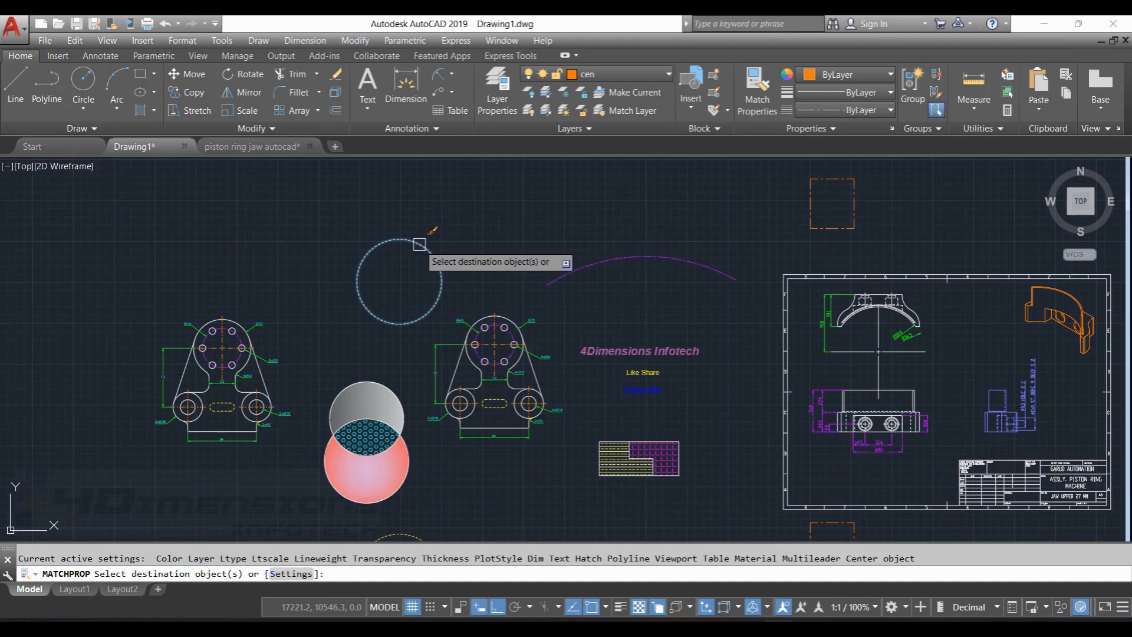
{"action": "middle_click_drag", "start_coordinate": [522, 209], "coordinate": [392, 230]}
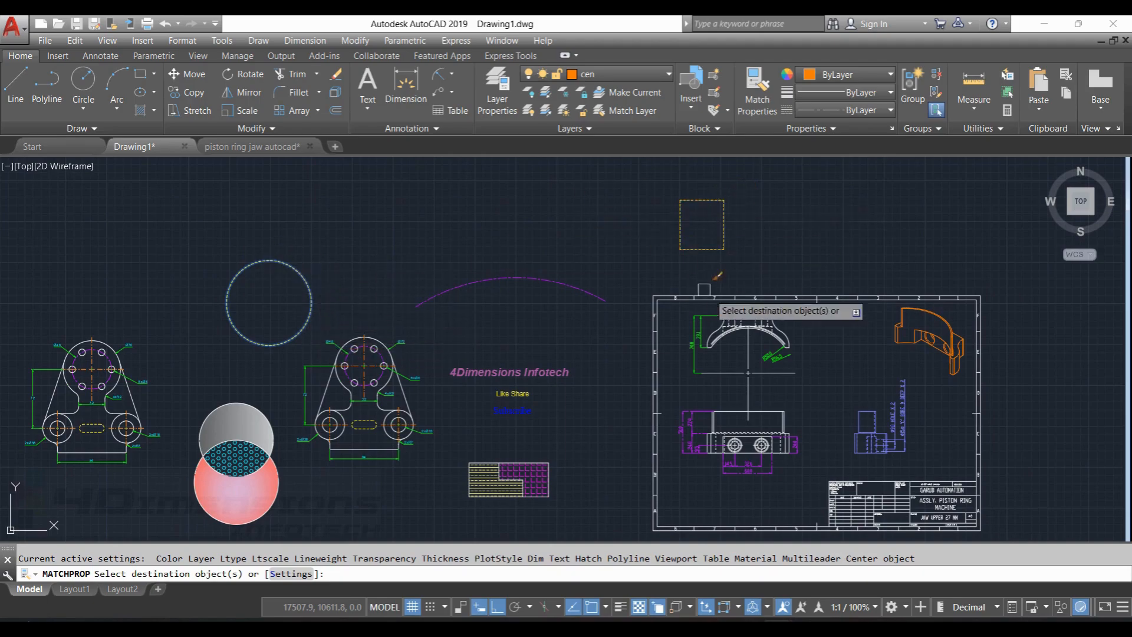
{"action": "middle_click_drag", "start_coordinate": [576, 303], "coordinate": [662, 260]}
{"action": "scroll", "coordinate": [660, 217], "scroll_direction": "up", "scroll_amount": 2}
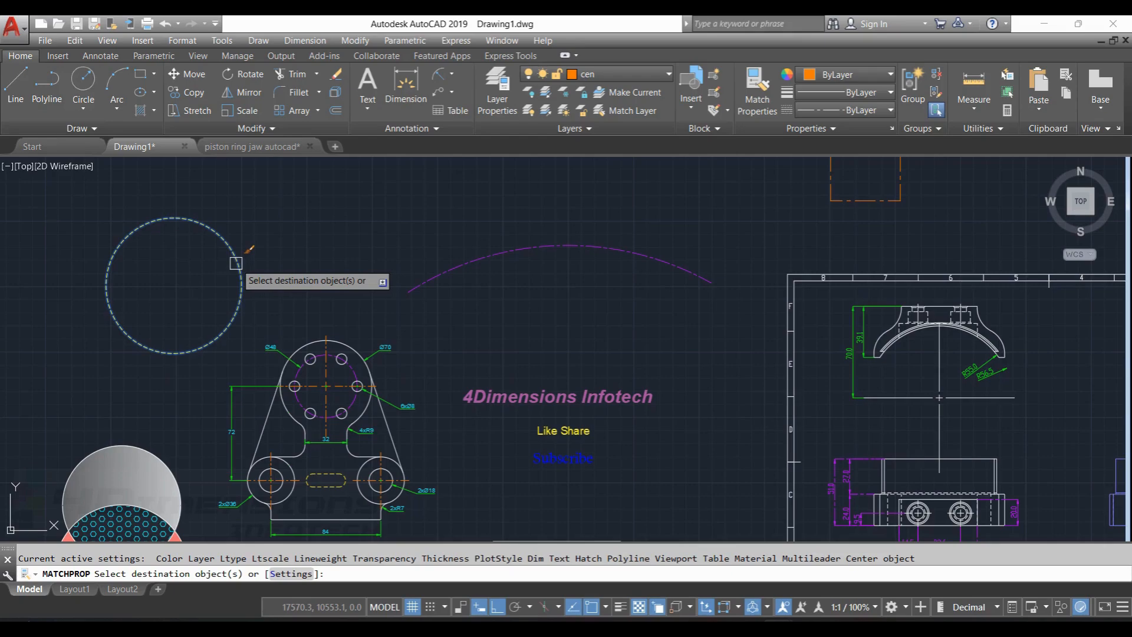
{"action": "left_click", "coordinate": [453, 267]}
{"action": "key", "text": "Escape"}
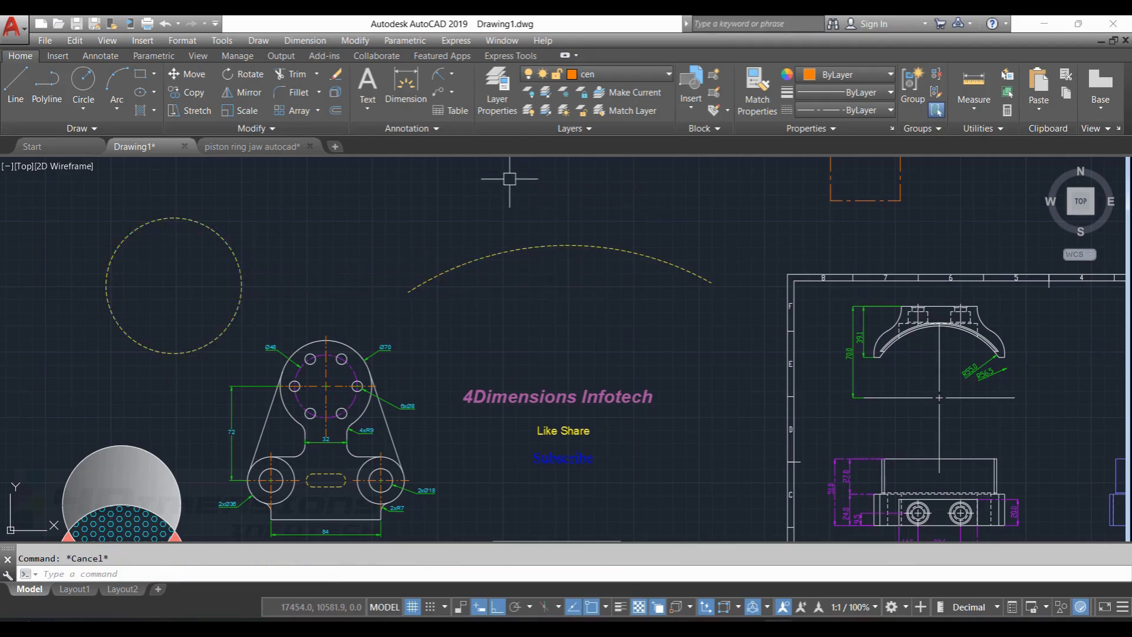
Step: Select the upper dashed yellow circle to check which layer it shares with the arc, and clear the selection
{"action": "scroll", "coordinate": [510, 179], "scroll_direction": "down", "scroll_amount": 5}
{"action": "scroll", "coordinate": [313, 210], "scroll_direction": "up", "scroll_amount": 5}
{"action": "left_click", "coordinate": [271, 215]}
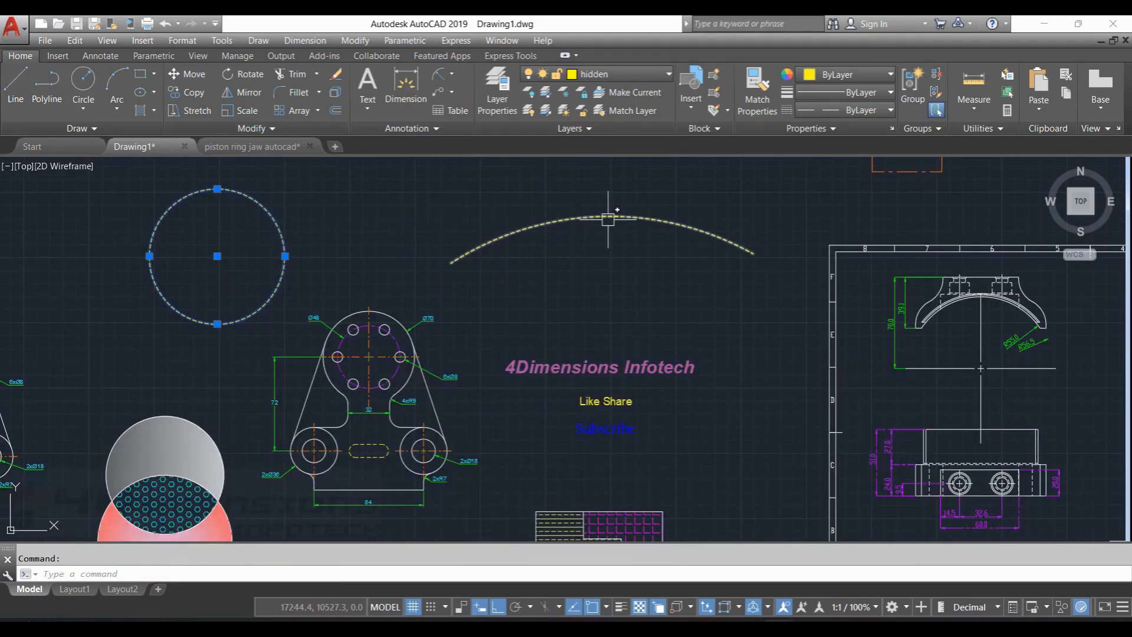
{"action": "key", "text": "Escape"}
{"action": "scroll", "coordinate": [733, 193], "scroll_direction": "up", "scroll_amount": 2}
{"action": "middle_click_drag", "start_coordinate": [695, 201], "coordinate": [697, 210]}
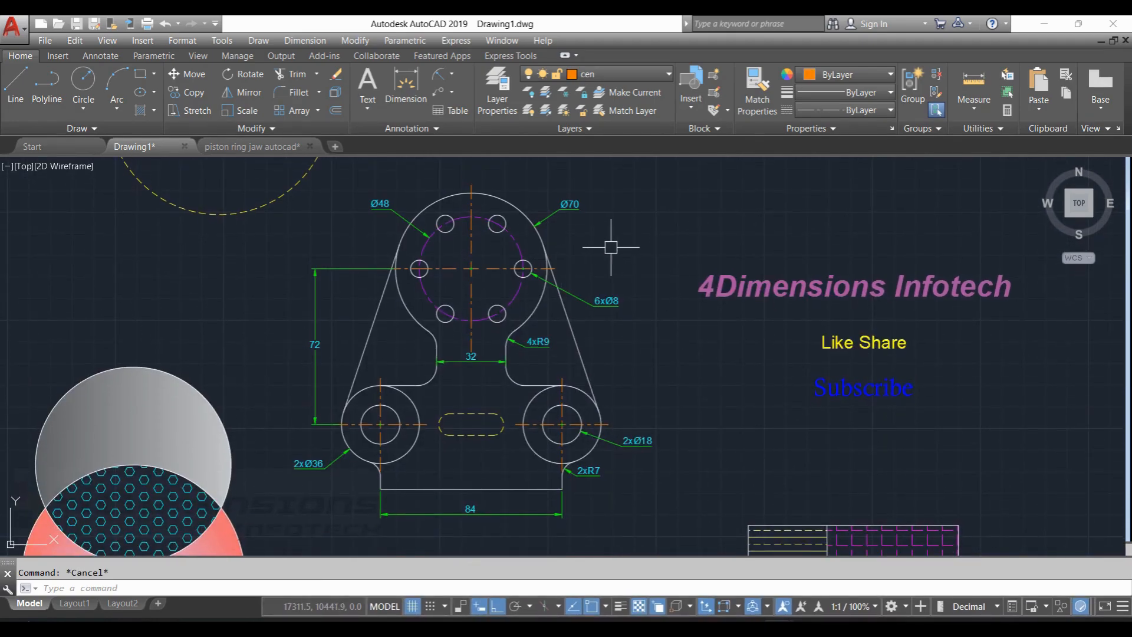
Step: Select all diameter dimensions similar to the right bracket's Ø48 dimension, and move them to the text layer
{"action": "scroll", "coordinate": [575, 195], "scroll_direction": "up", "scroll_amount": 2}
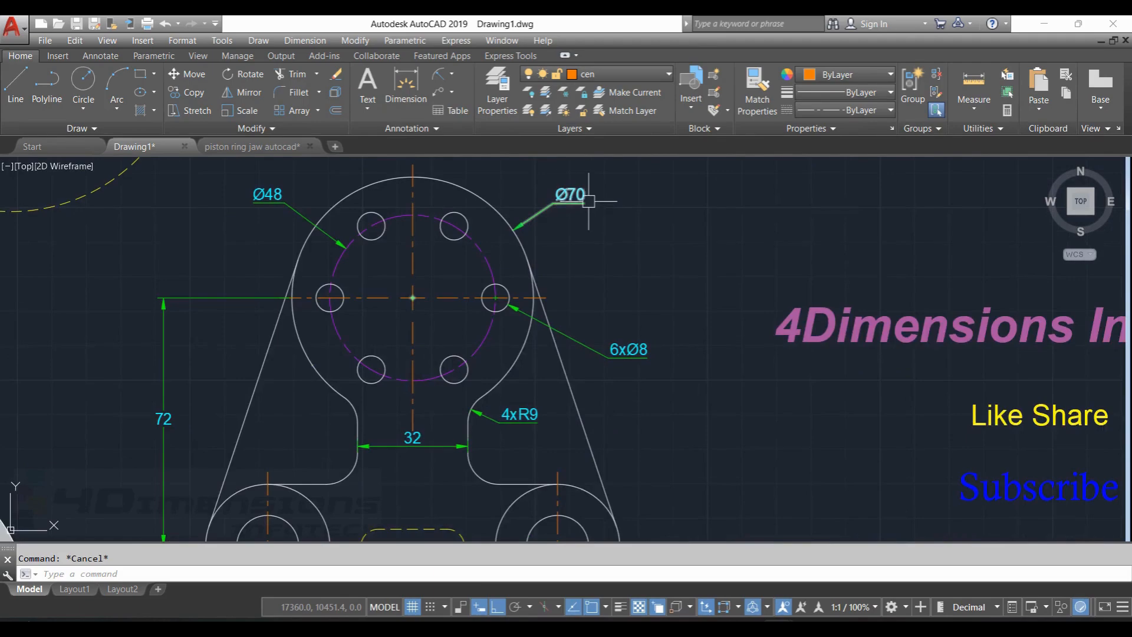
{"action": "scroll", "coordinate": [631, 204], "scroll_direction": "down", "scroll_amount": 2}
{"action": "middle_click_drag", "start_coordinate": [632, 204], "coordinate": [617, 203]}
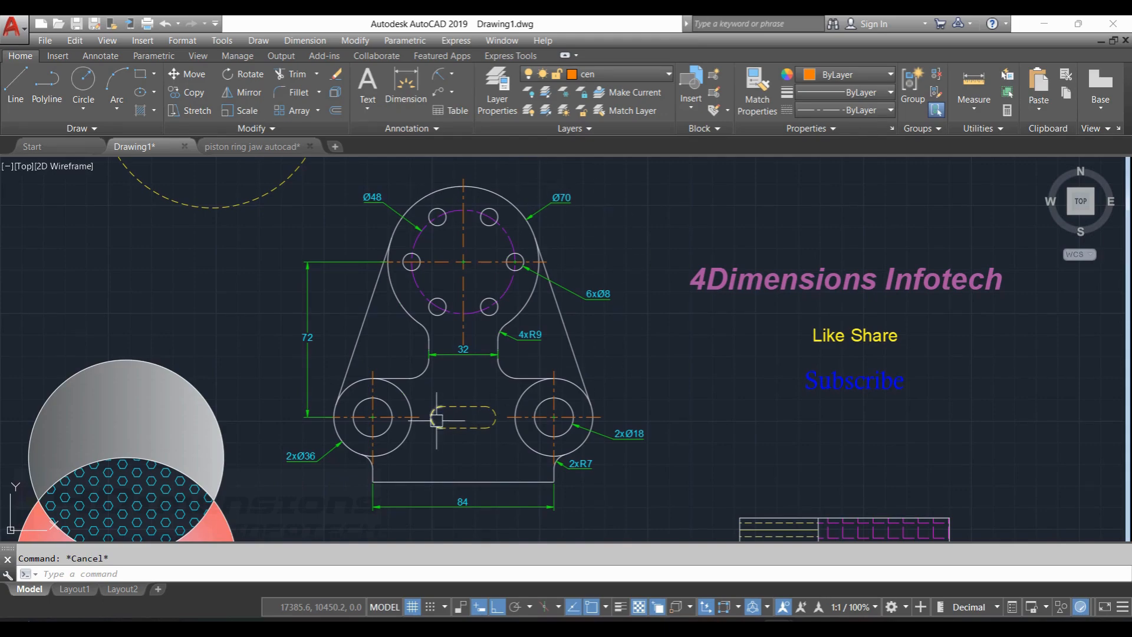
{"action": "left_click", "coordinate": [389, 206]}
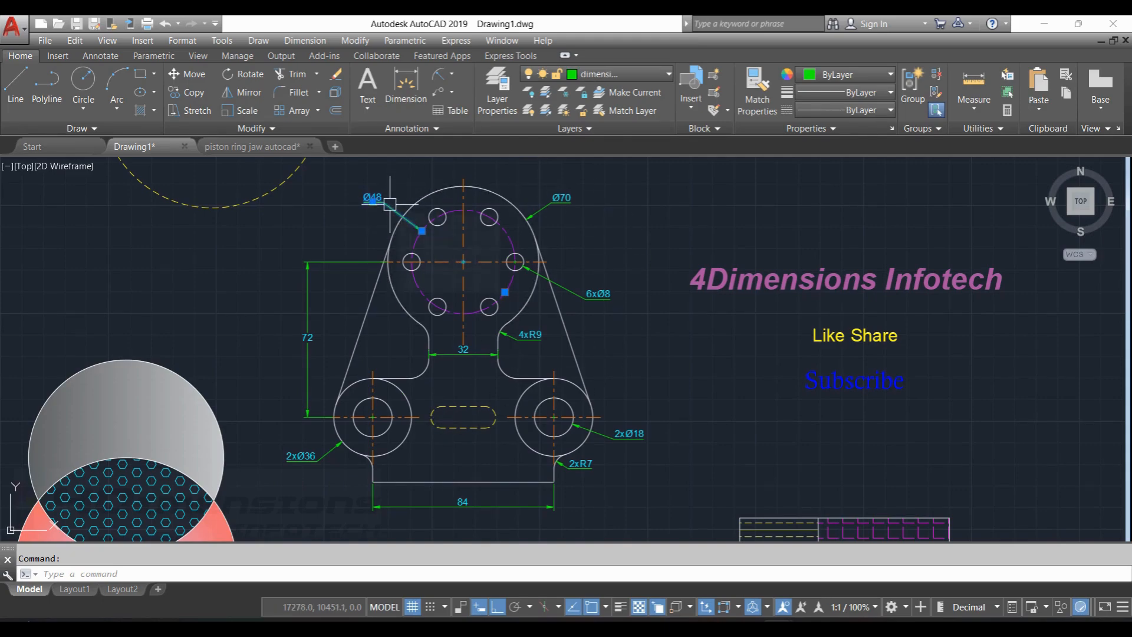
{"action": "right_click", "coordinate": [389, 204]}
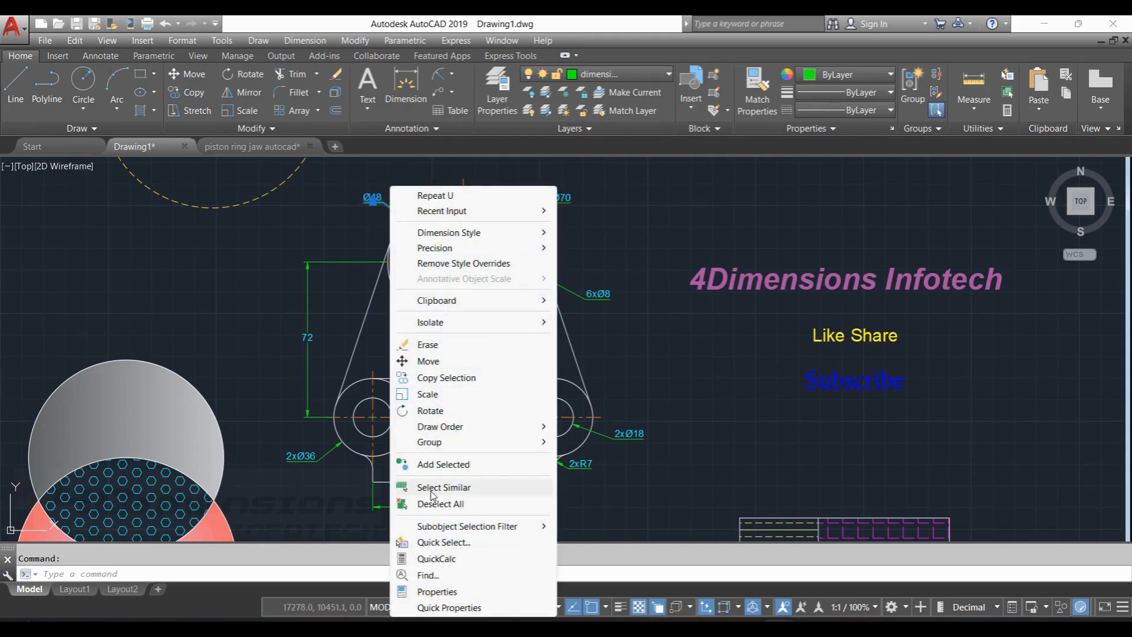
{"action": "left_click", "coordinate": [444, 488]}
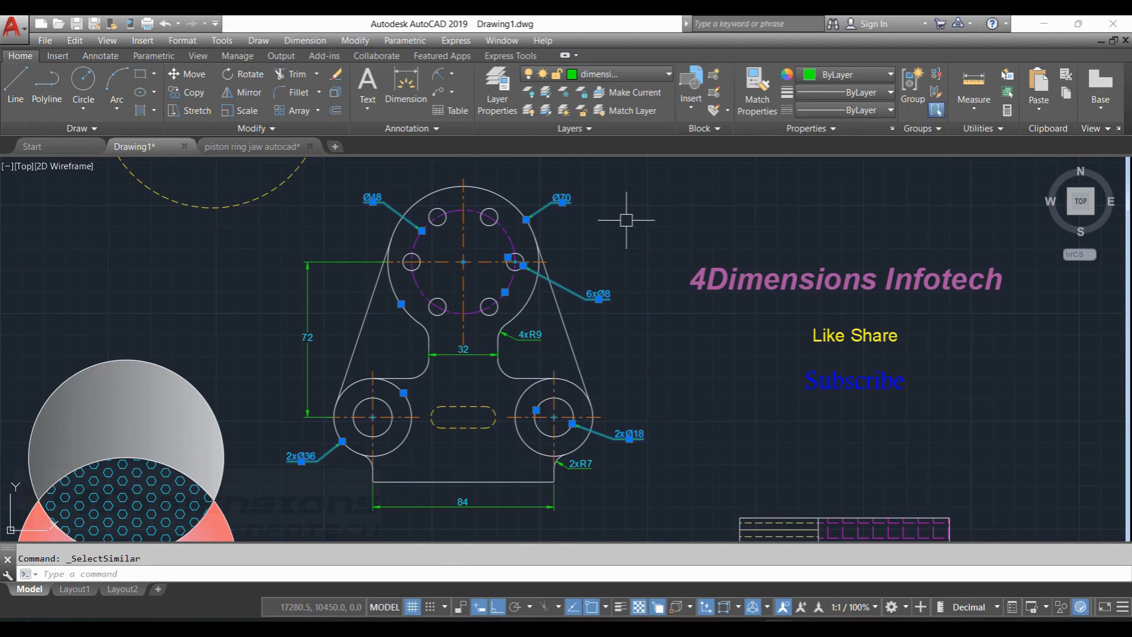
{"action": "left_click", "coordinate": [617, 73]}
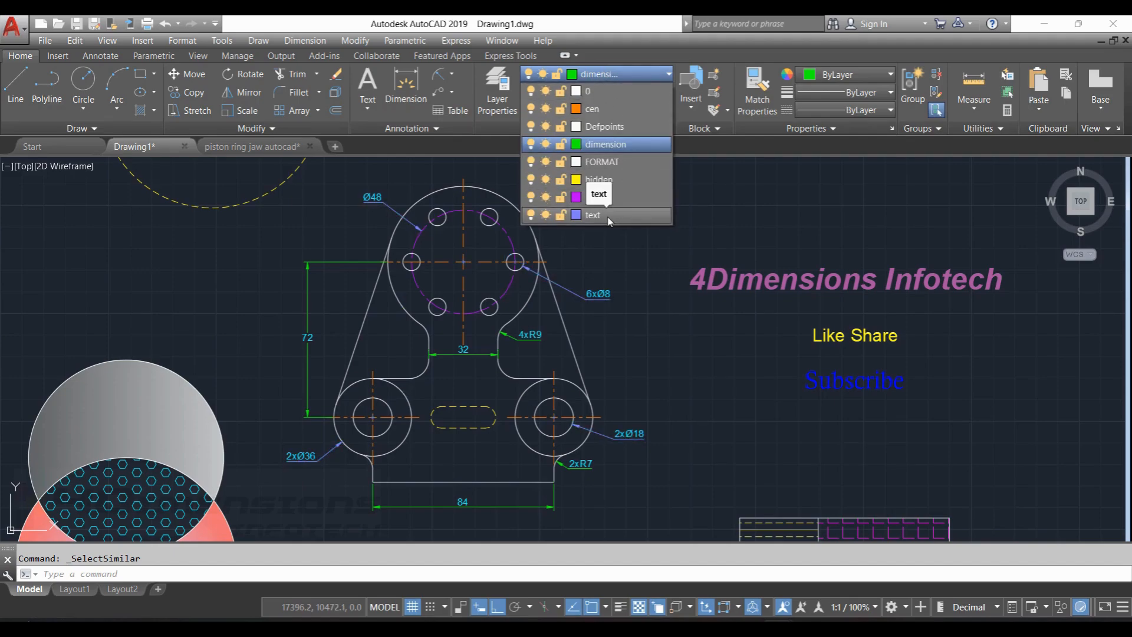
{"action": "left_click", "coordinate": [601, 214]}
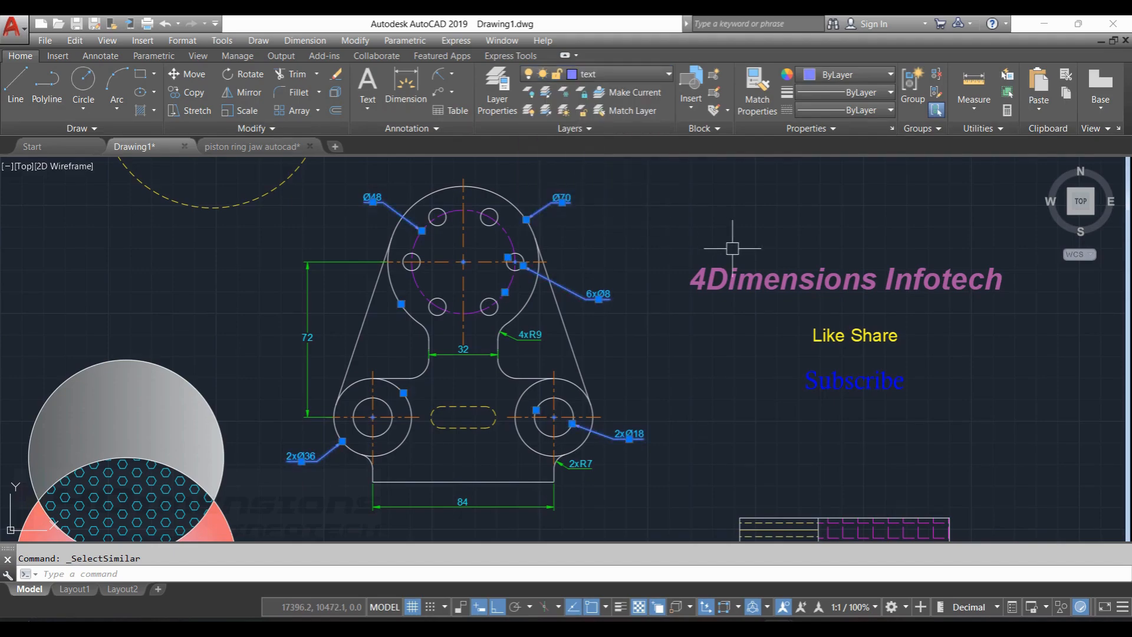
{"action": "key", "text": "Escape"}
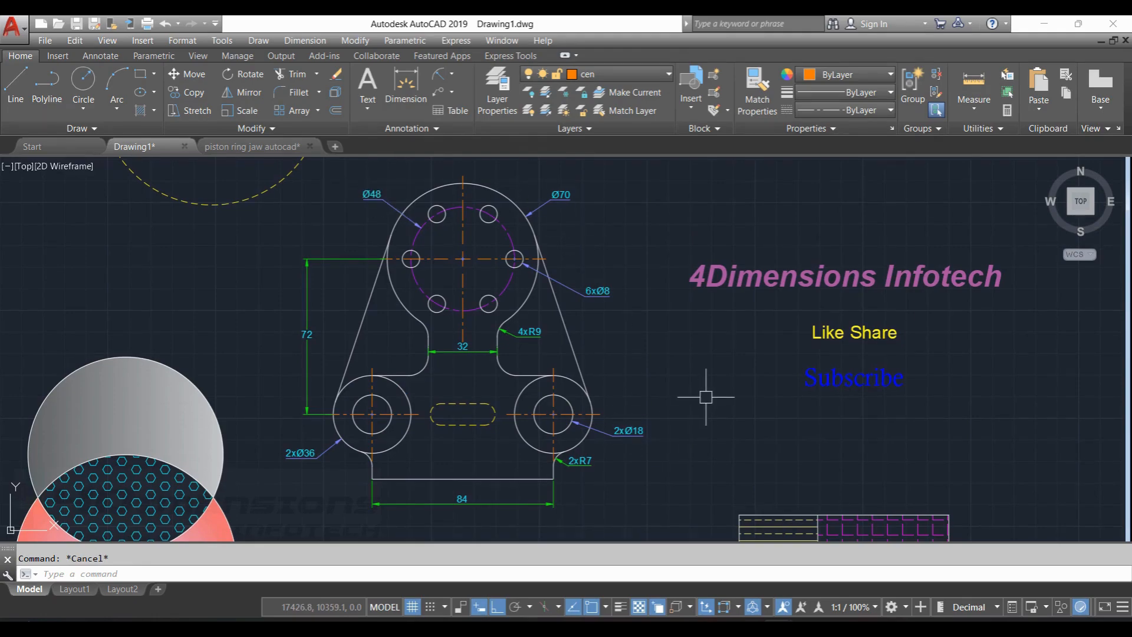
Step: Match the properties of the magenta hatch onto the dashed yellow hatch in the rectangle
{"action": "middle_click_drag", "start_coordinate": [705, 397], "coordinate": [678, 403]}
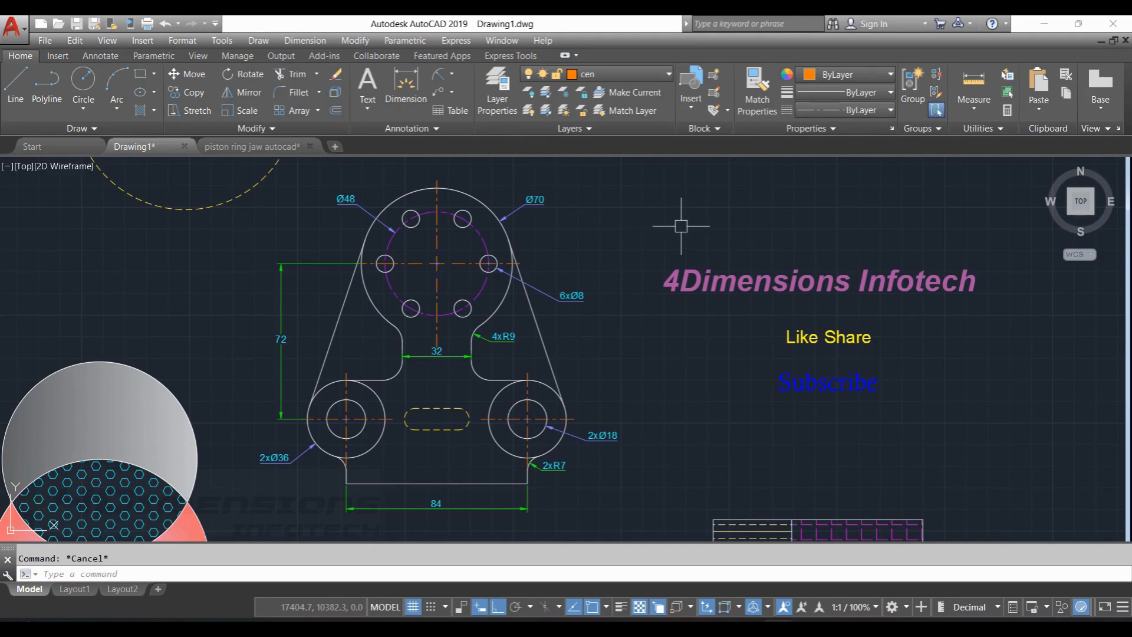
{"action": "scroll", "coordinate": [681, 226], "scroll_direction": "down", "scroll_amount": 2}
{"action": "middle_click_drag", "start_coordinate": [917, 235], "coordinate": [766, 254]}
{"action": "scroll", "coordinate": [723, 250], "scroll_direction": "up", "scroll_amount": 2}
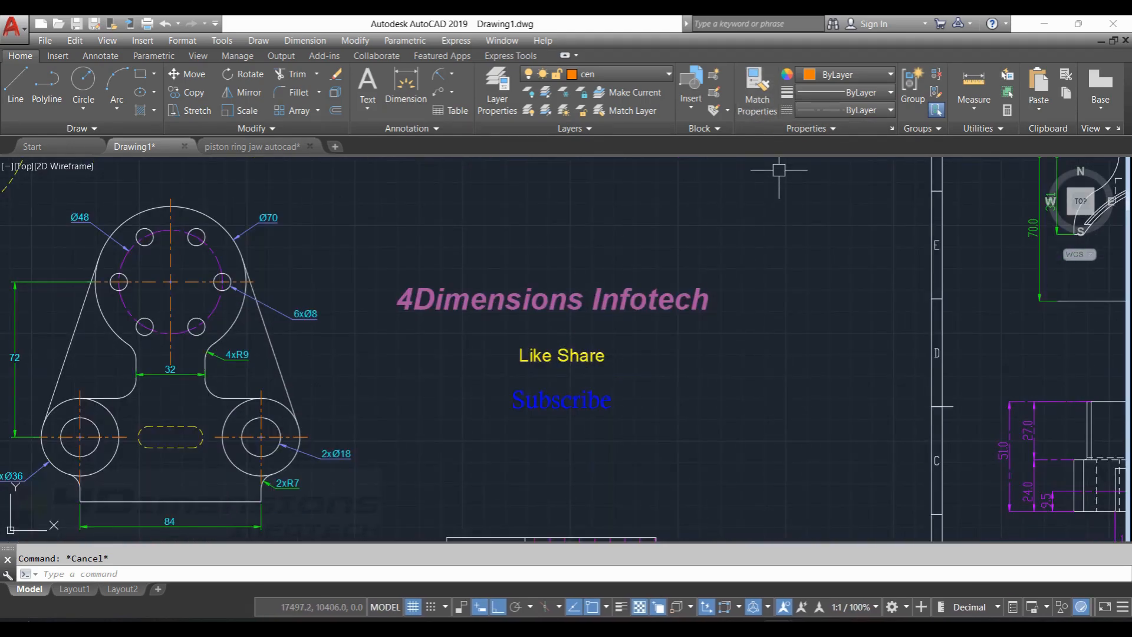
{"action": "left_click", "coordinate": [756, 95]}
{"action": "middle_click_drag", "start_coordinate": [735, 260], "coordinate": [778, 237]}
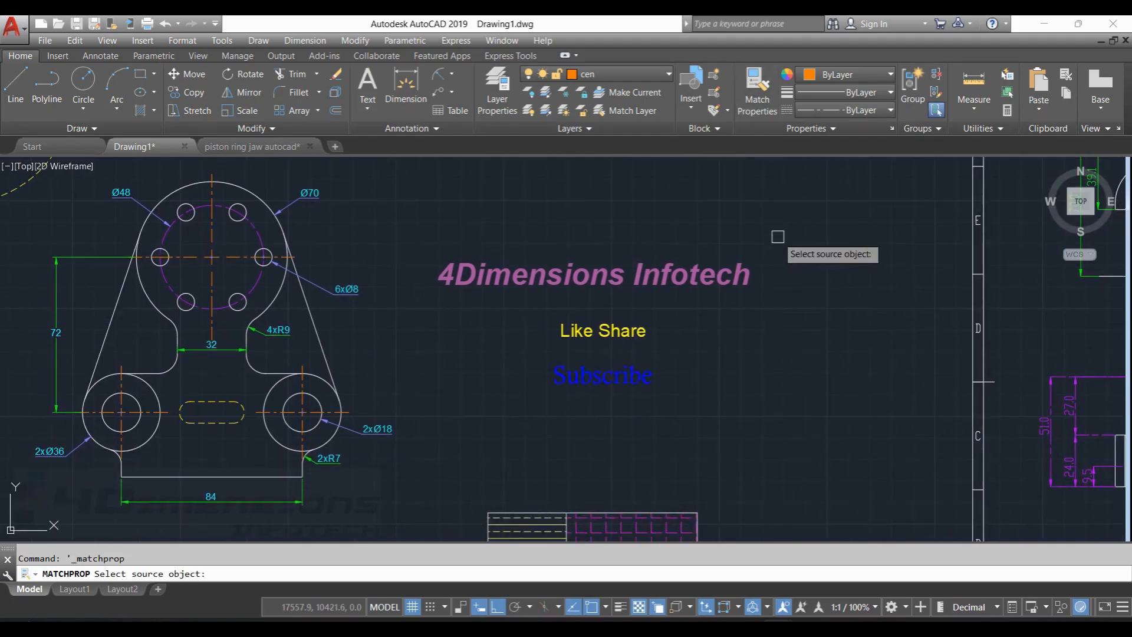
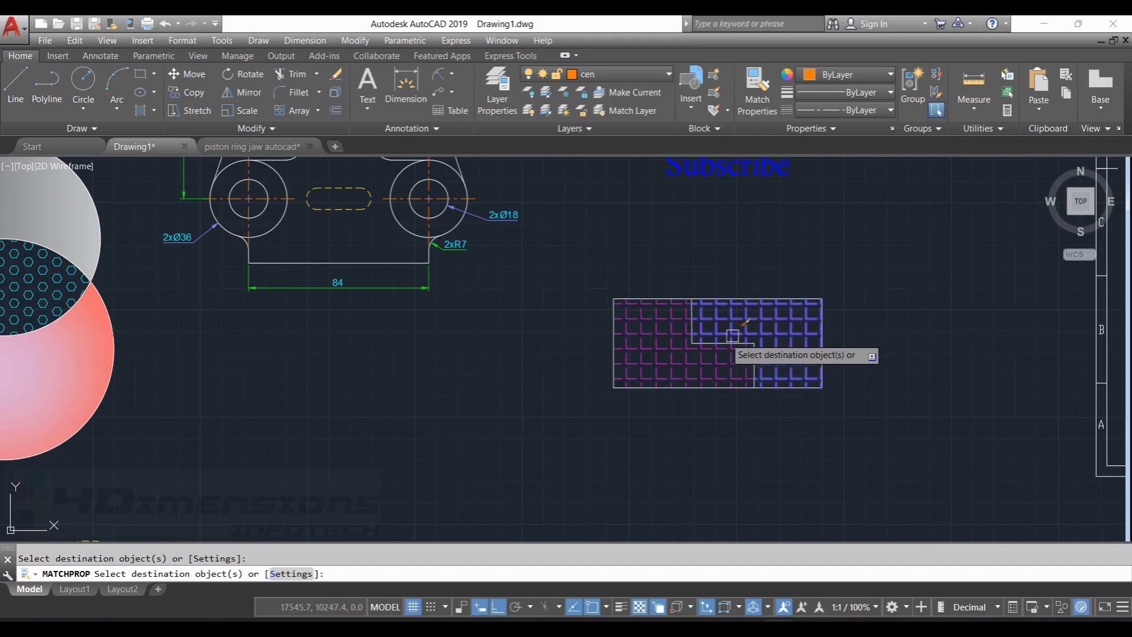
{"action": "scroll", "coordinate": [730, 339], "scroll_direction": "up", "scroll_amount": 2}
{"action": "key", "text": "Escape"}
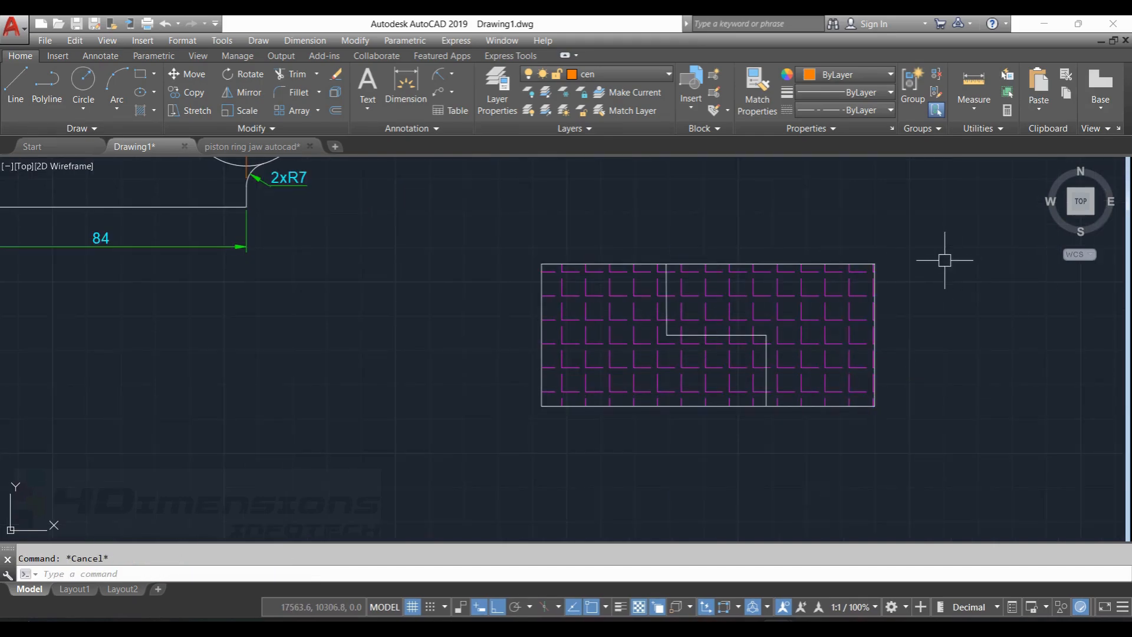
Step: Match the grey gradient of the upper circle onto the red gradient of the lower circle
{"action": "scroll", "coordinate": [858, 262], "scroll_direction": "down", "scroll_amount": 5}
{"action": "scroll", "coordinate": [575, 274], "scroll_direction": "up", "scroll_amount": 4}
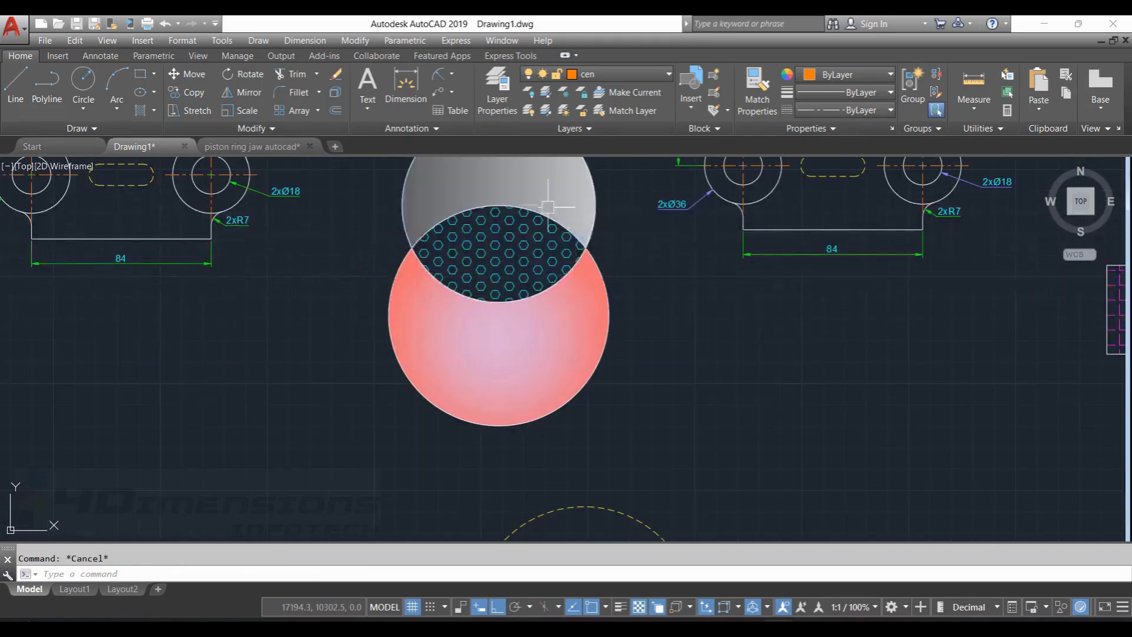
{"action": "left_click", "coordinate": [758, 102]}
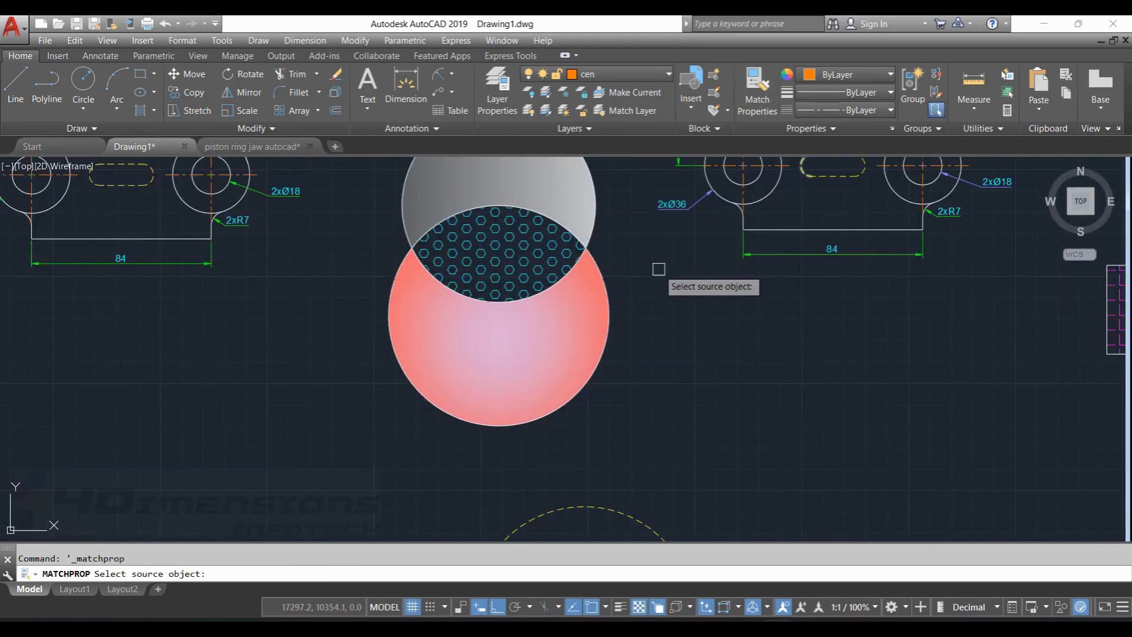
{"action": "middle_click_drag", "start_coordinate": [679, 282], "coordinate": [677, 306]}
{"action": "left_click", "coordinate": [570, 203]}
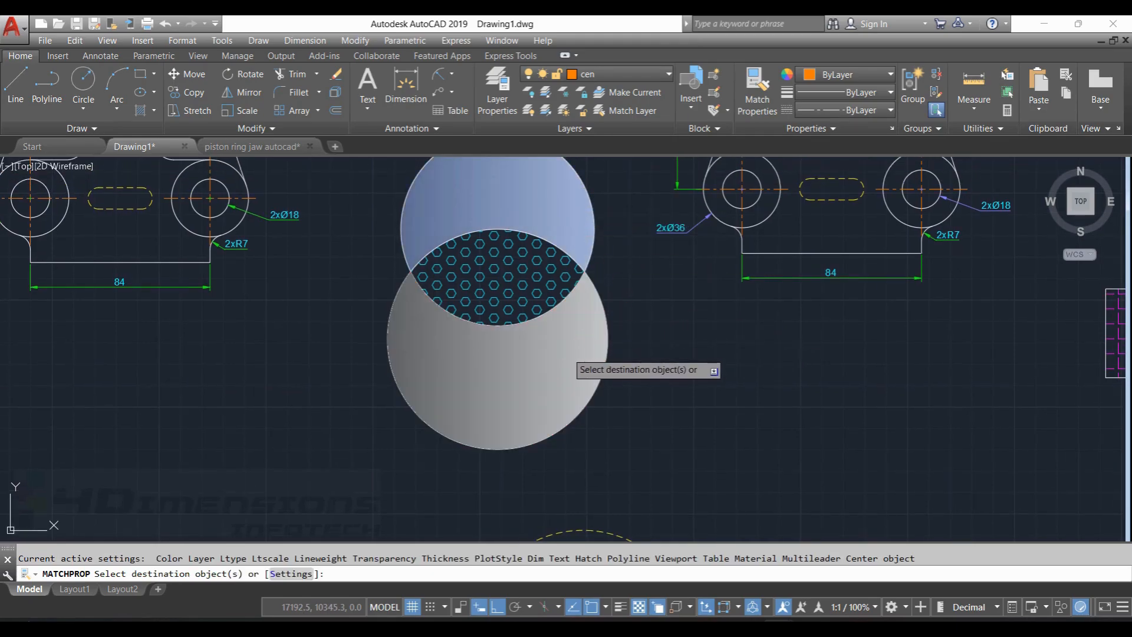
{"action": "left_click", "coordinate": [567, 352]}
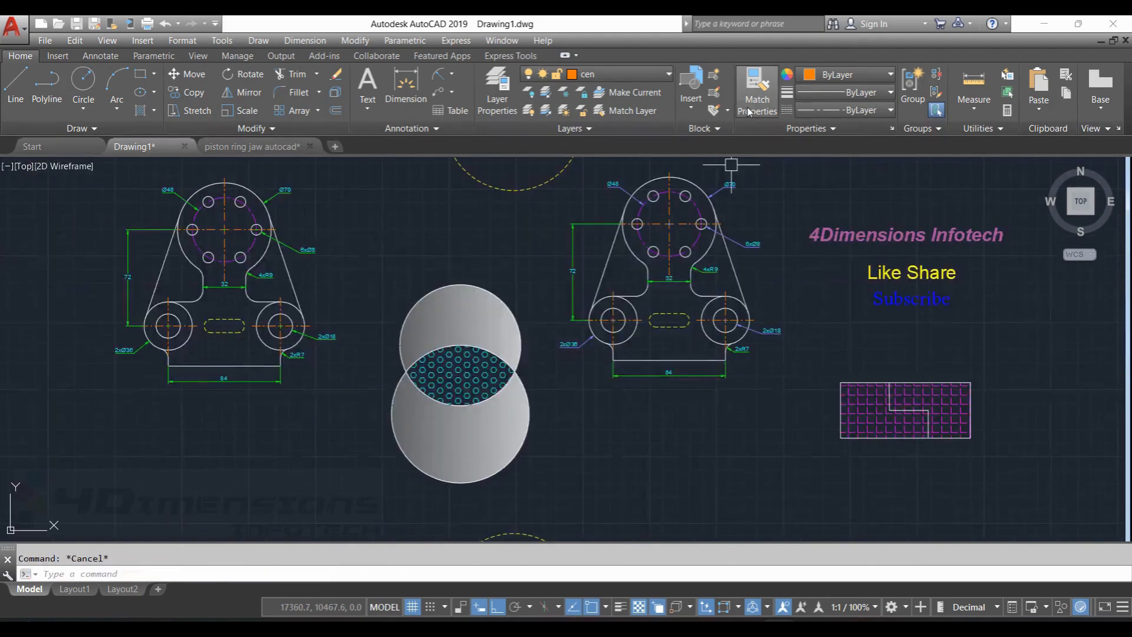
{"action": "middle_click_drag", "start_coordinate": [776, 216], "coordinate": [730, 250]}
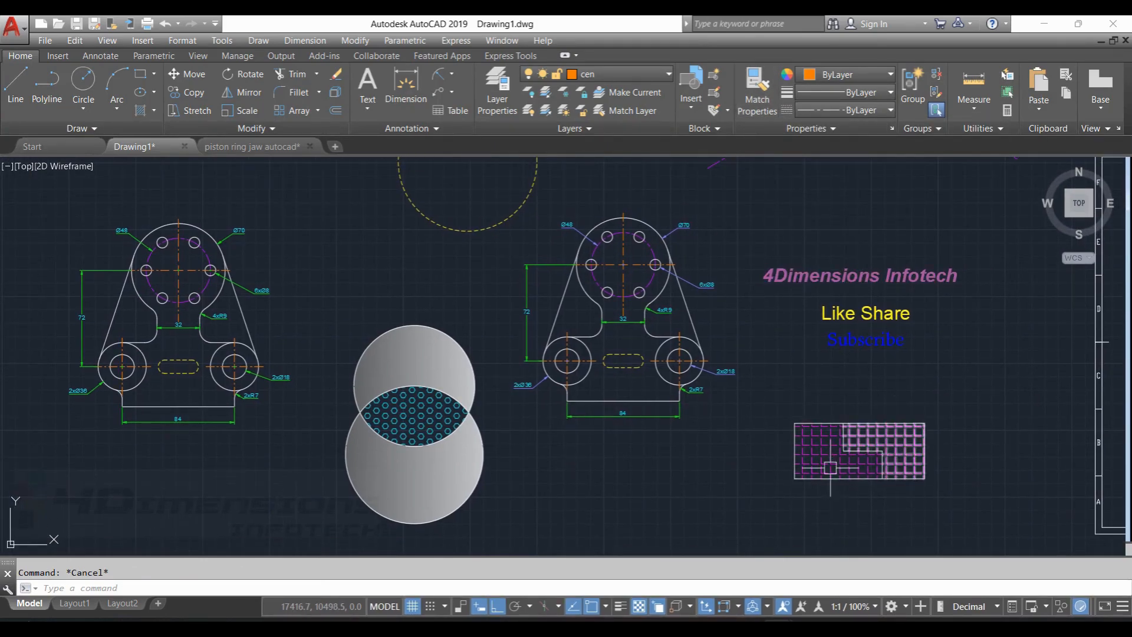
Step: Undo the recent property matches on the gradient, the rectangle's hatch and the Like Share text
{"action": "key", "text": "ctrl+z"}
{"action": "key", "text": "ctrl+z"}
{"action": "key", "text": "ctrl+z"}
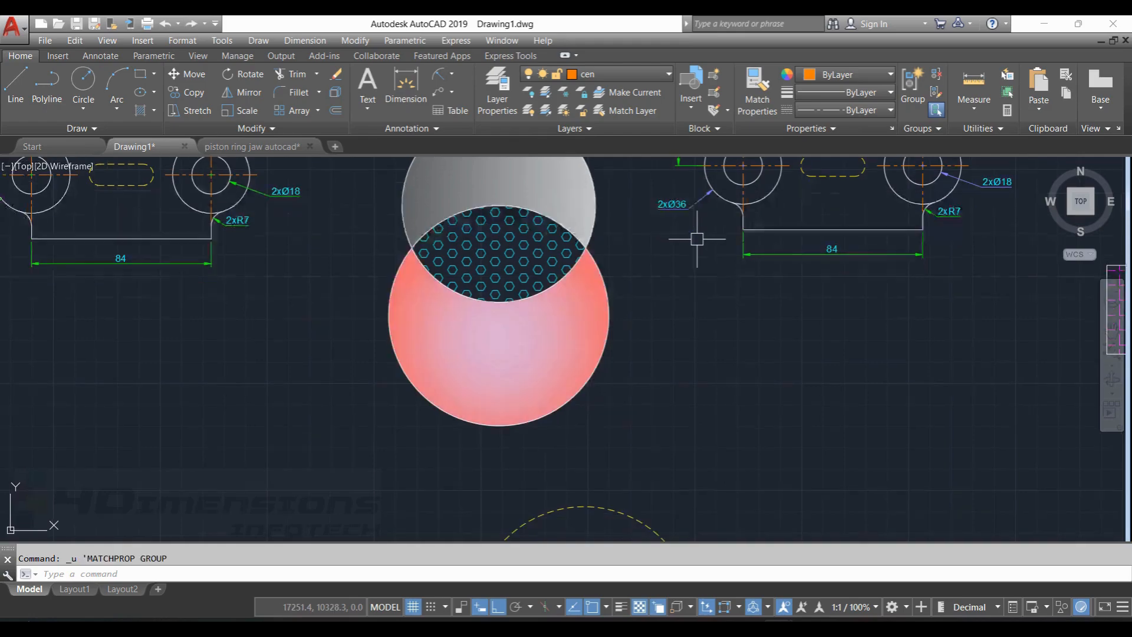
{"action": "key", "text": "ctrl+z"}
{"action": "key", "text": "Escape"}
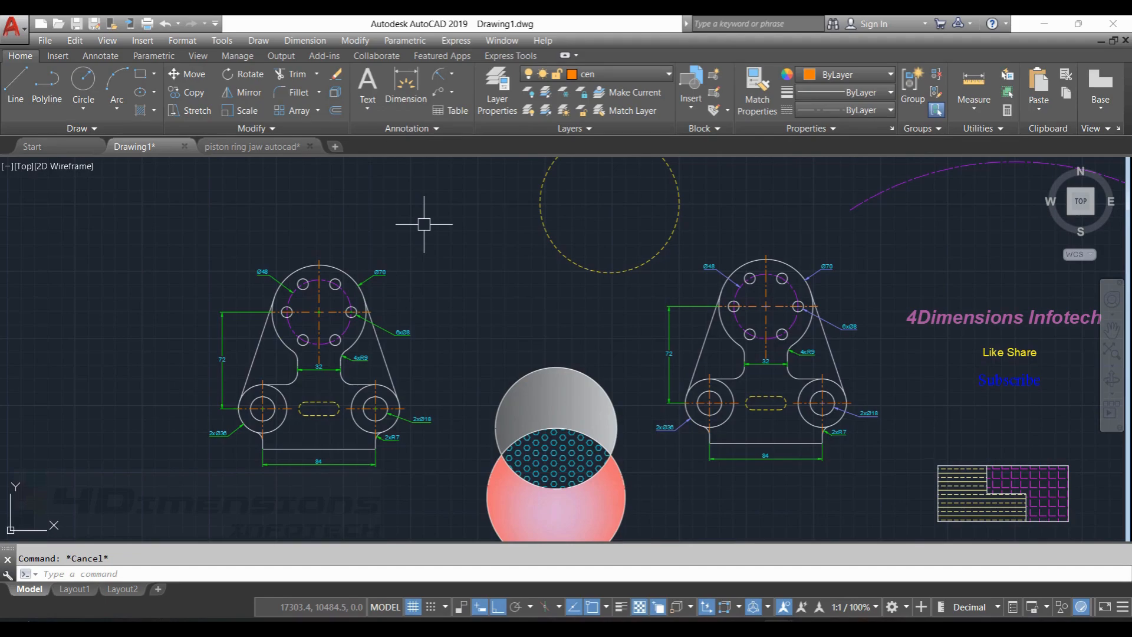
Step: Create a new dimension style named 4di based on ISO-25 and continue to its settings
{"action": "type", "text": "D"}
{"action": "key", "text": "Return"}
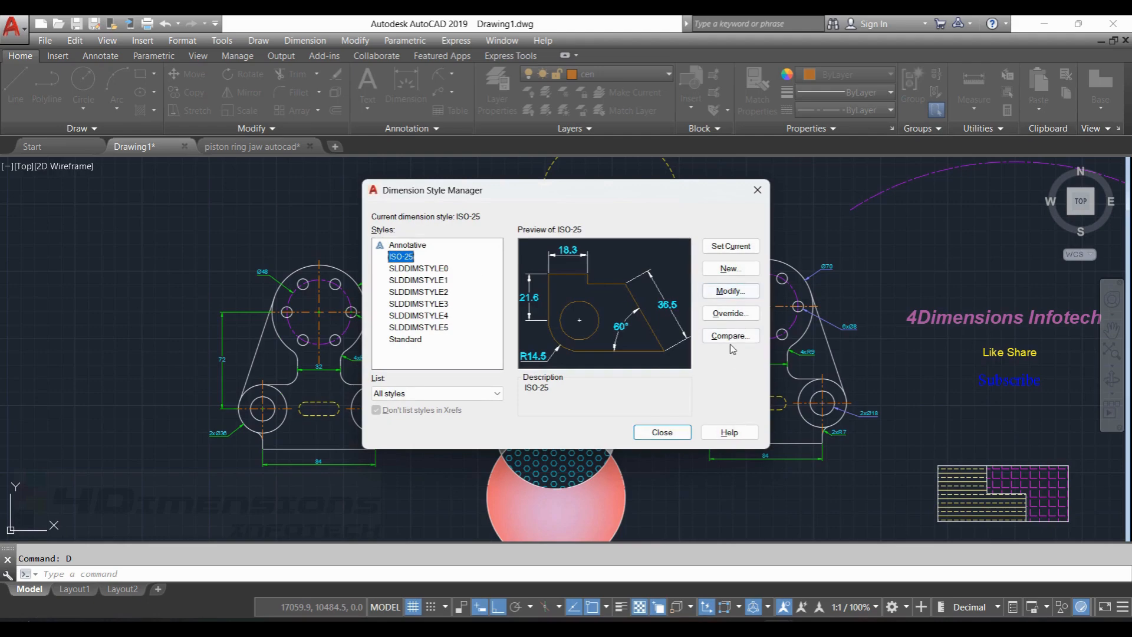
{"action": "left_click", "coordinate": [731, 269]}
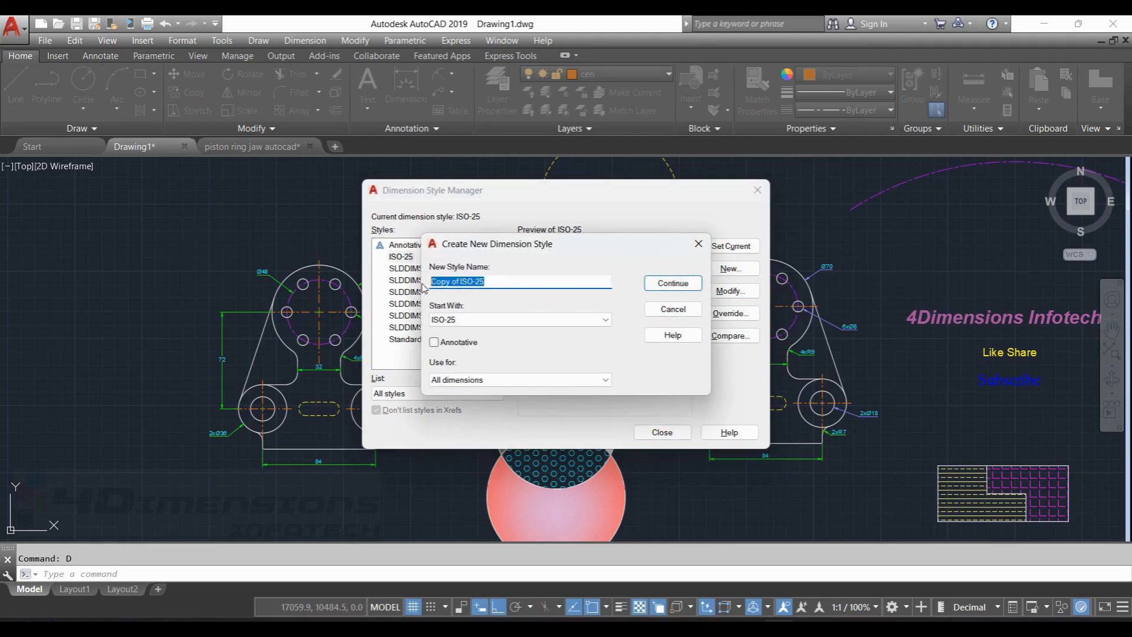
{"action": "key", "text": "BackSpace"}
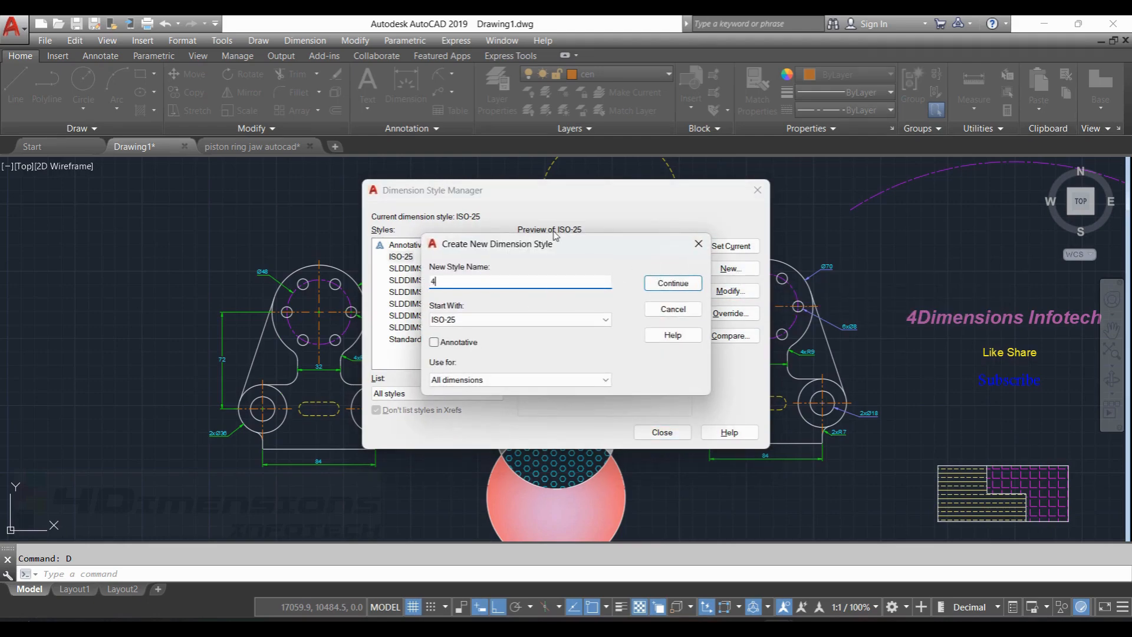
{"action": "left_click", "coordinate": [672, 283]}
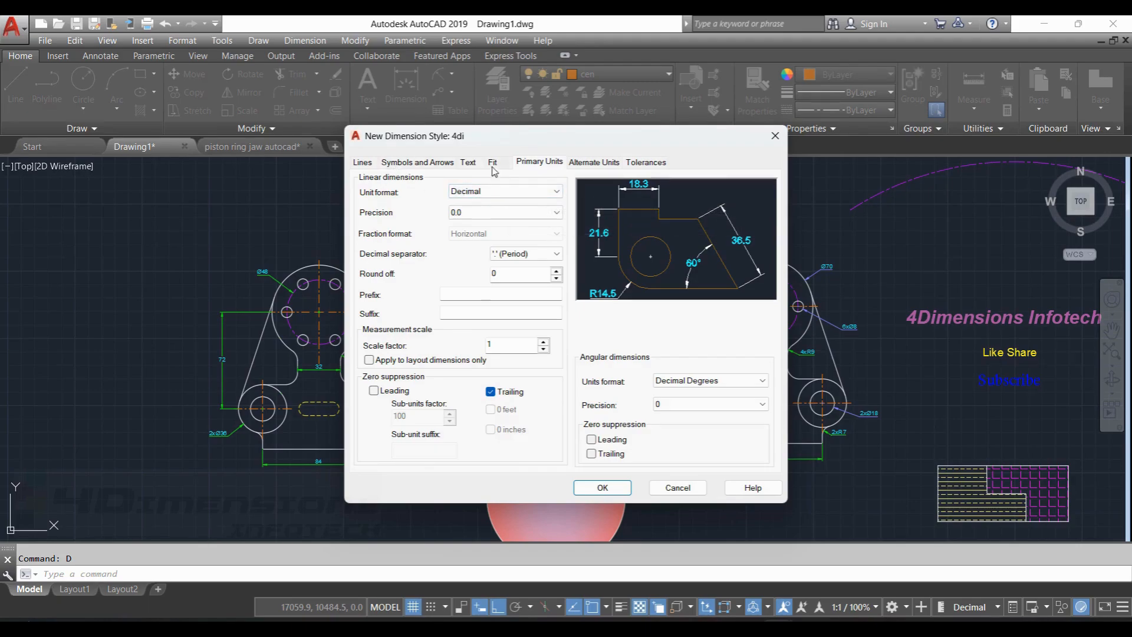
Step: Set the dimension text color of the 4di style to Yellow
{"action": "left_click", "coordinate": [468, 162]}
{"action": "left_click", "coordinate": [489, 221]}
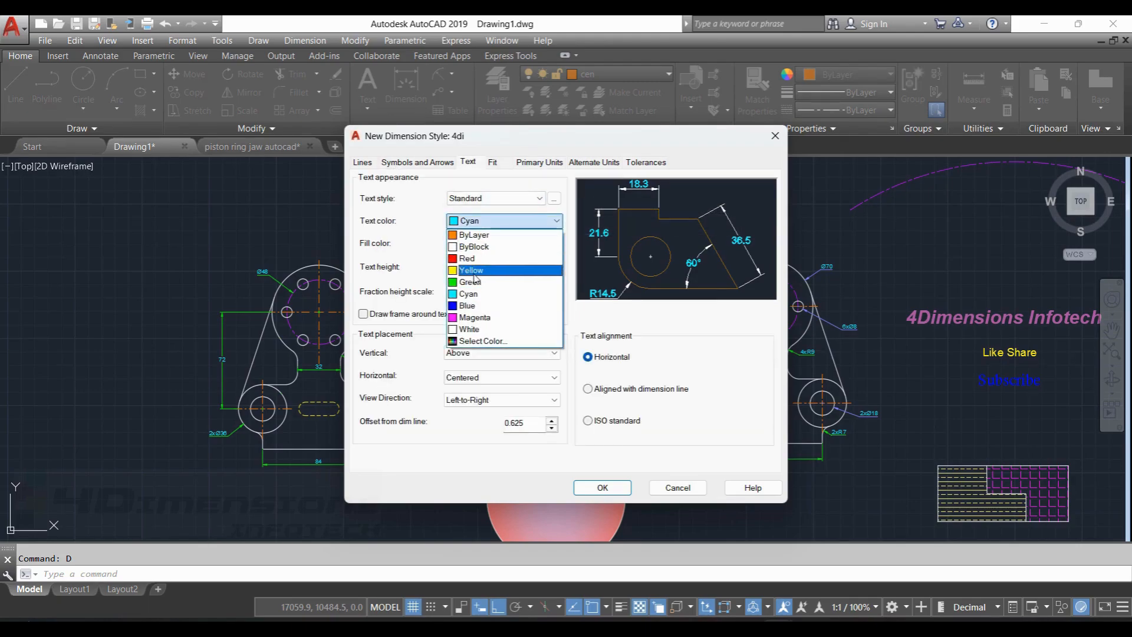
{"action": "left_click", "coordinate": [475, 273]}
Step: Set the first and second arrowheads of the 4di style to Dot with an arrow size of 3.5
{"action": "left_click", "coordinate": [417, 162]}
{"action": "left_click", "coordinate": [422, 206]}
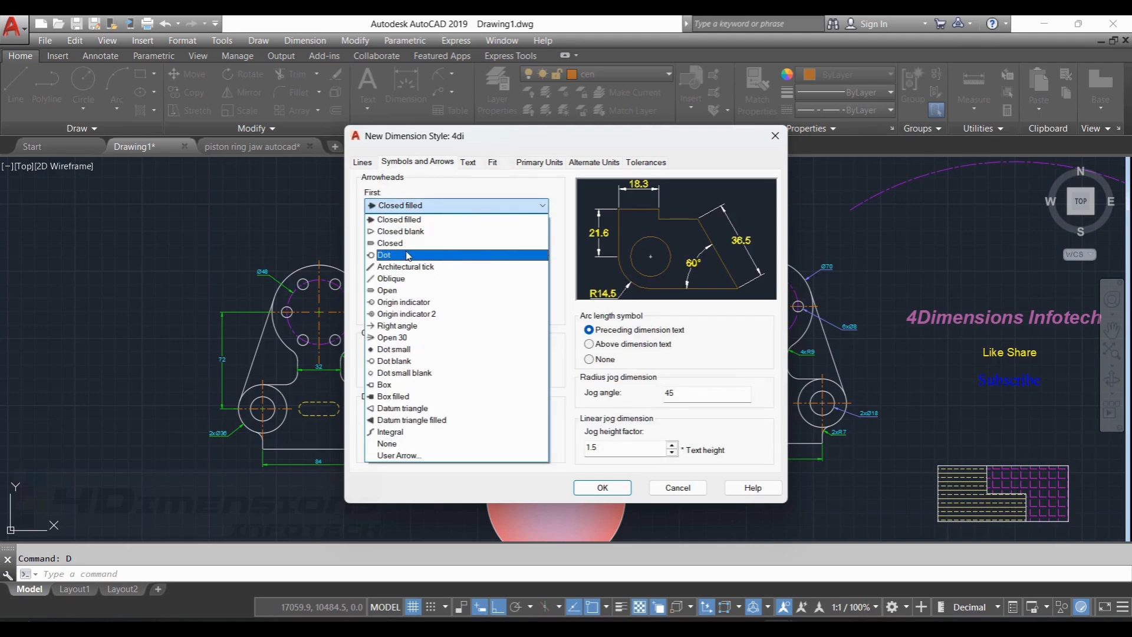
{"action": "left_click", "coordinate": [408, 255]}
{"action": "double_click", "coordinate": [380, 306]}
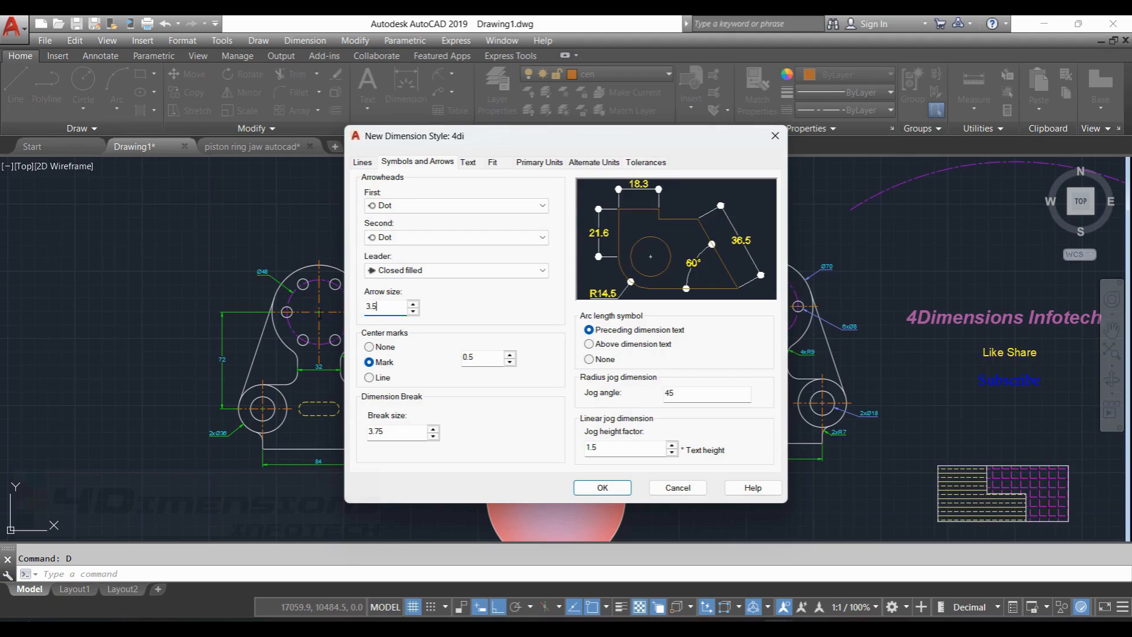
{"action": "type", "text": "3.5"}
Step: Set the linear dimension precision of the 4di style to 0.00 and the decimal separator to Comma
{"action": "left_click", "coordinate": [538, 162]}
{"action": "left_click", "coordinate": [504, 212]}
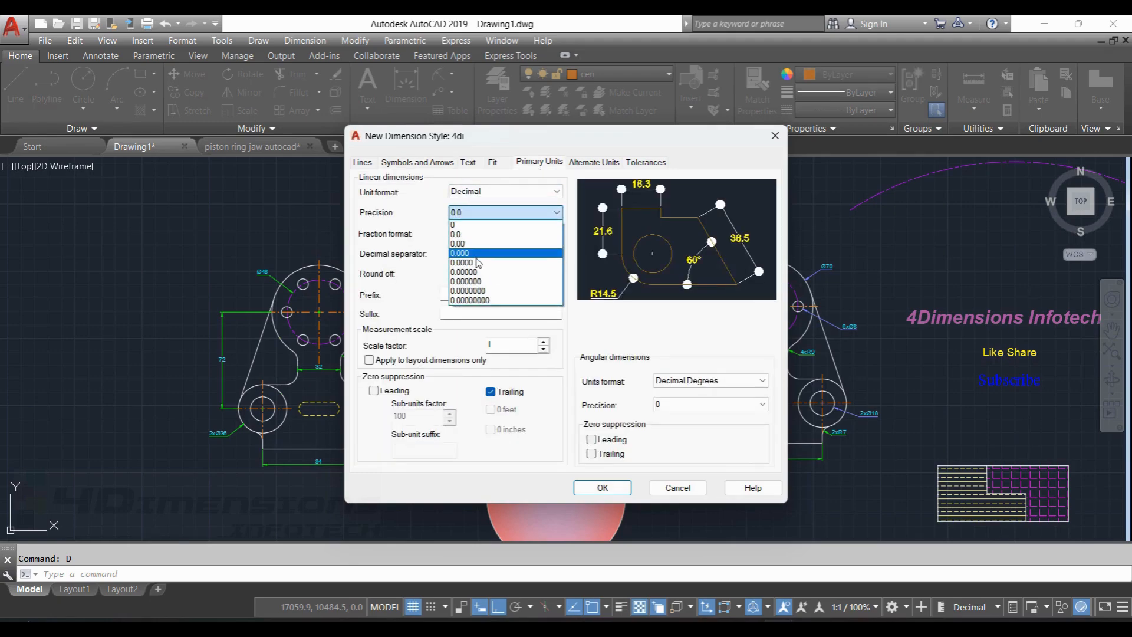
{"action": "left_click", "coordinate": [481, 243]}
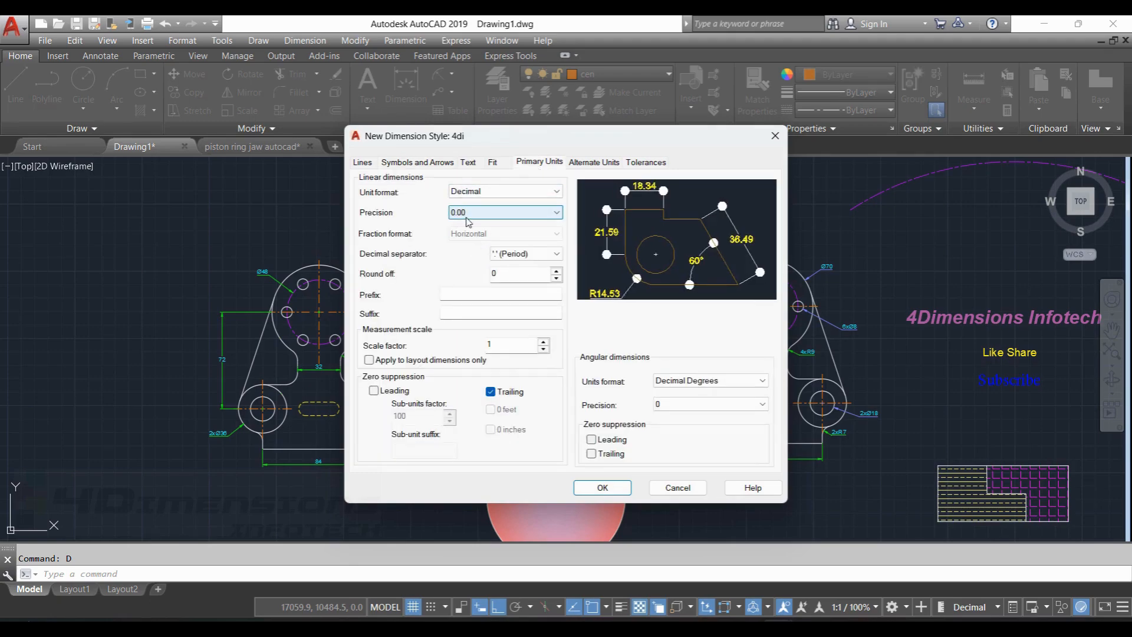
{"action": "left_click", "coordinate": [548, 258]}
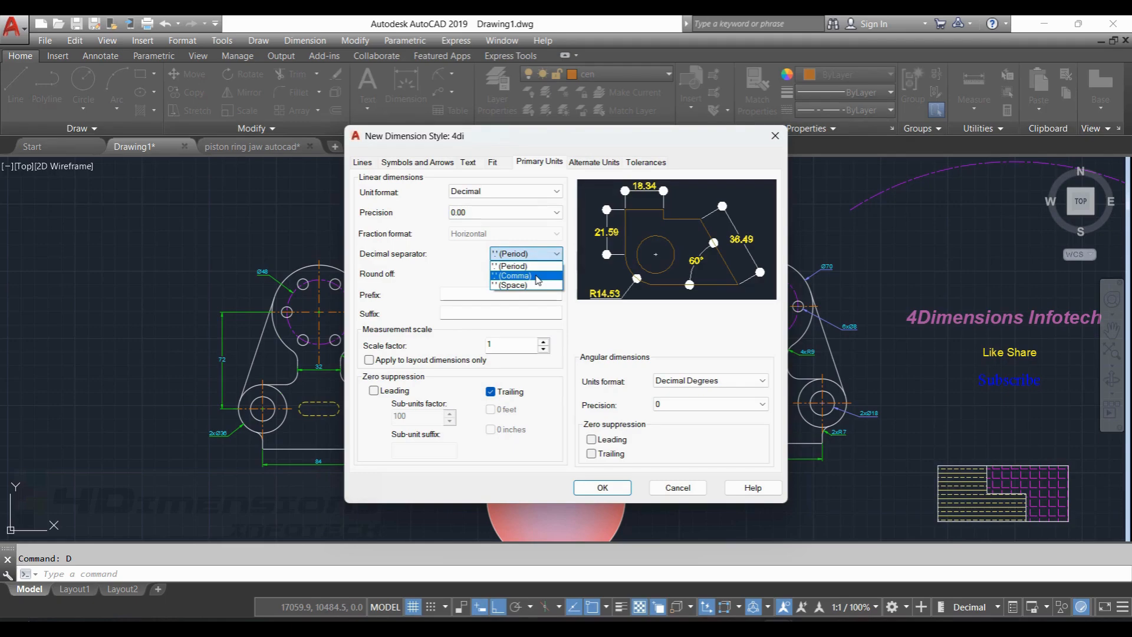
{"action": "left_click", "coordinate": [513, 276]}
Step: Set the extension line color of the 4di style to Magenta and accept the new style
{"action": "left_click", "coordinate": [362, 162]}
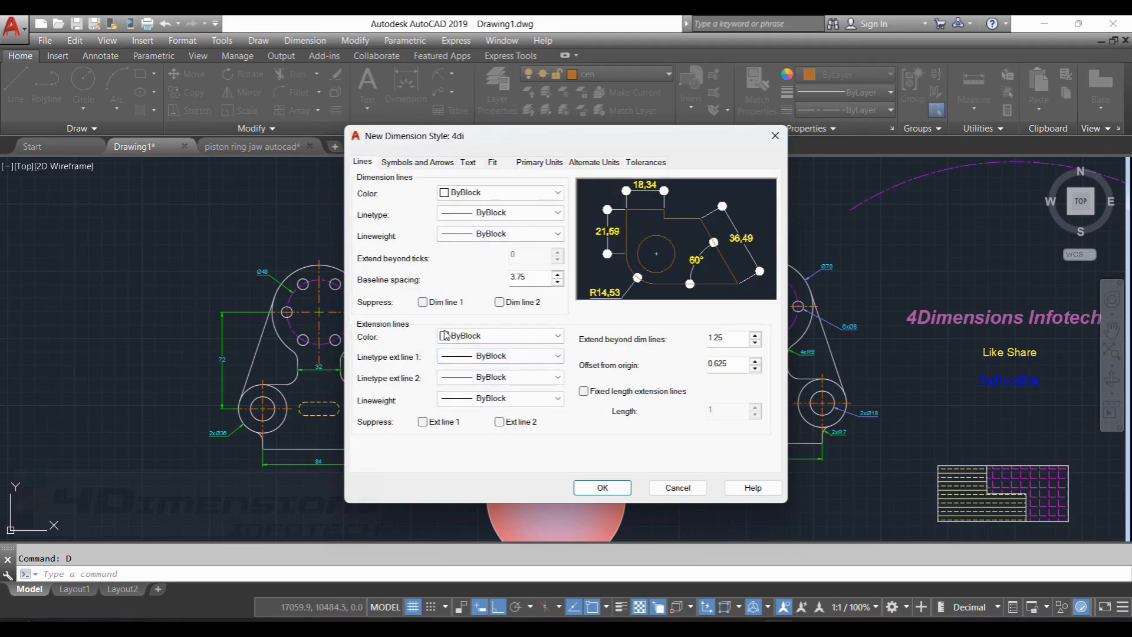
{"action": "left_click", "coordinate": [501, 335]}
{"action": "left_click", "coordinate": [477, 439]}
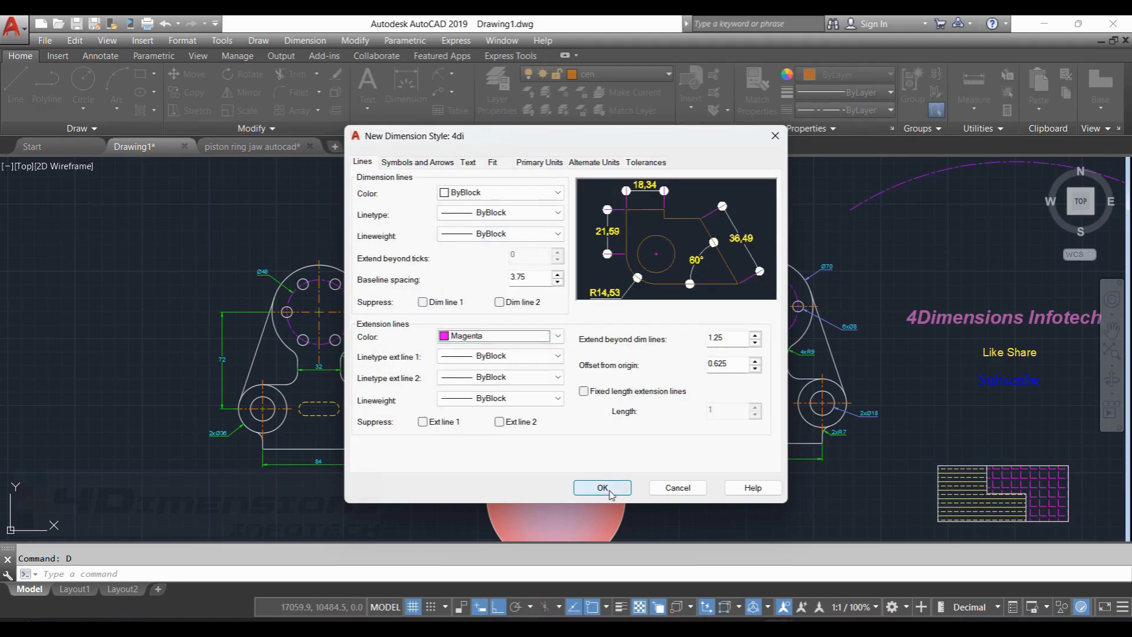
{"action": "left_click", "coordinate": [602, 487]}
Step: Make 4di the current dimension style and close the Dimension Style Manager
{"action": "left_click", "coordinate": [394, 244]}
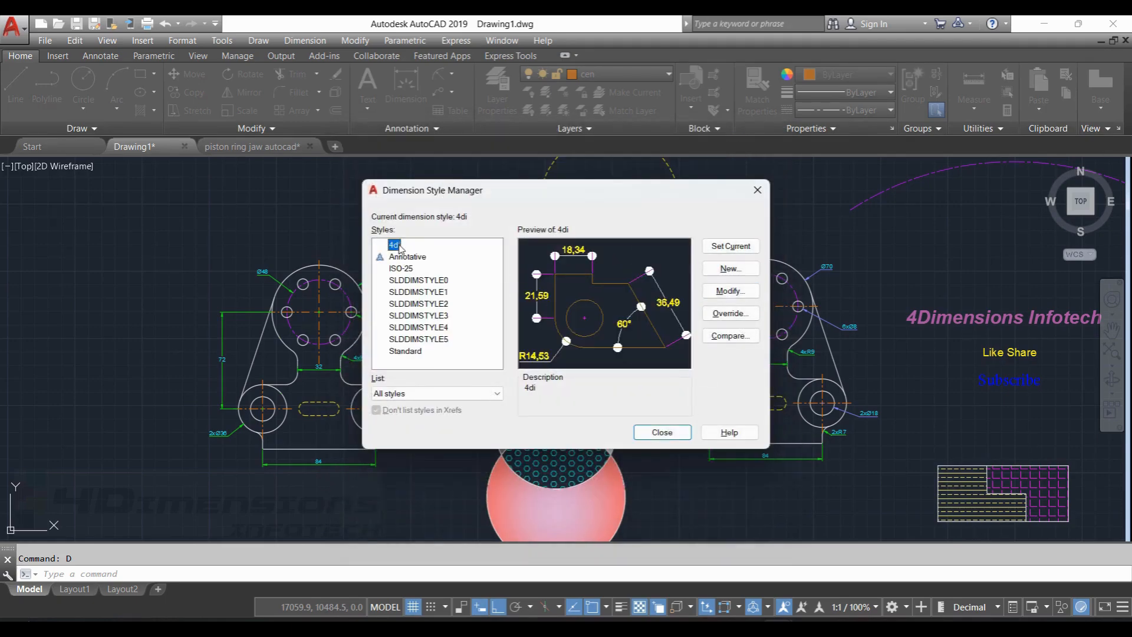
{"action": "left_click", "coordinate": [729, 246]}
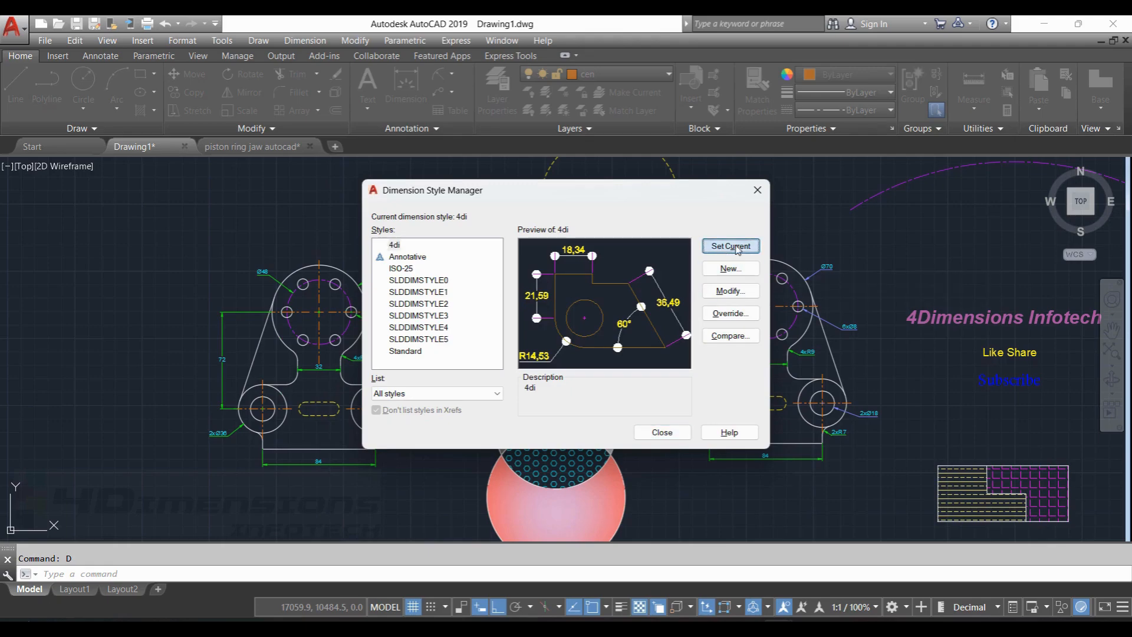
{"action": "left_click", "coordinate": [661, 432]}
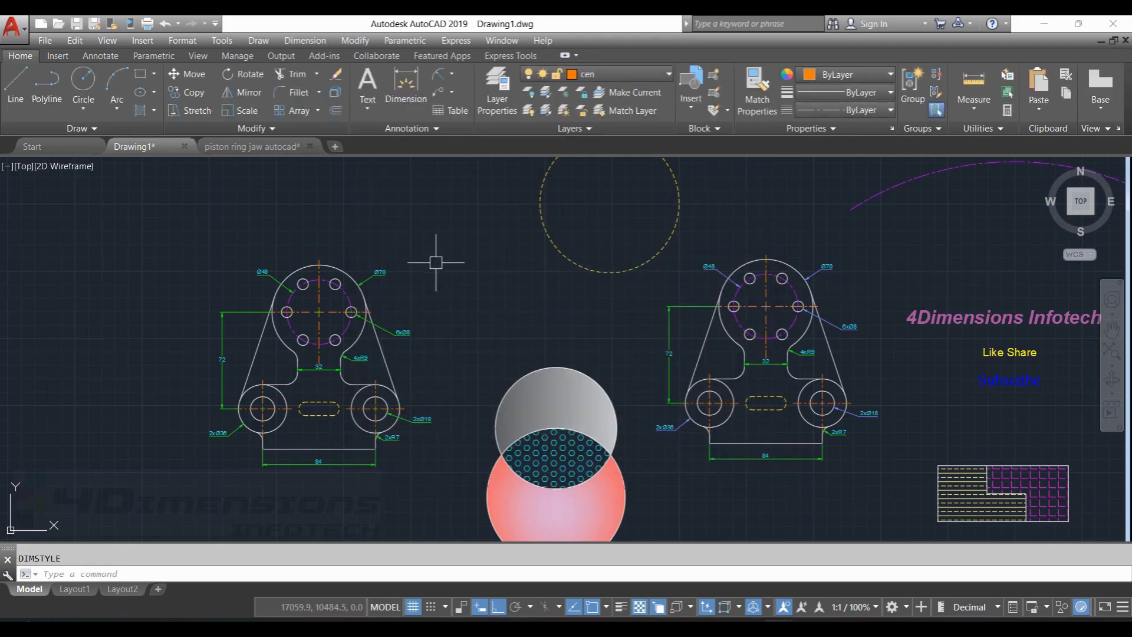
Step: Place a linear dimension between the centers of the slot's end arcs on the right-hand part, with the dimension line below the slot
{"action": "key", "text": "Escape"}
{"action": "scroll", "coordinate": [434, 255], "scroll_direction": "up", "scroll_amount": 3}
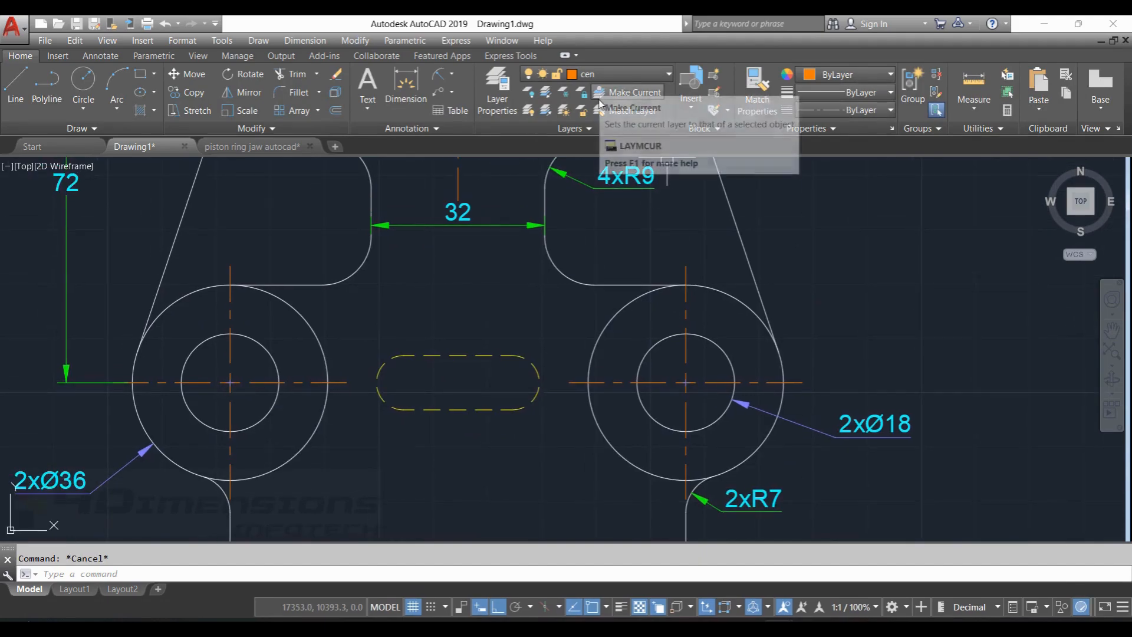
{"action": "left_click", "coordinate": [452, 75]}
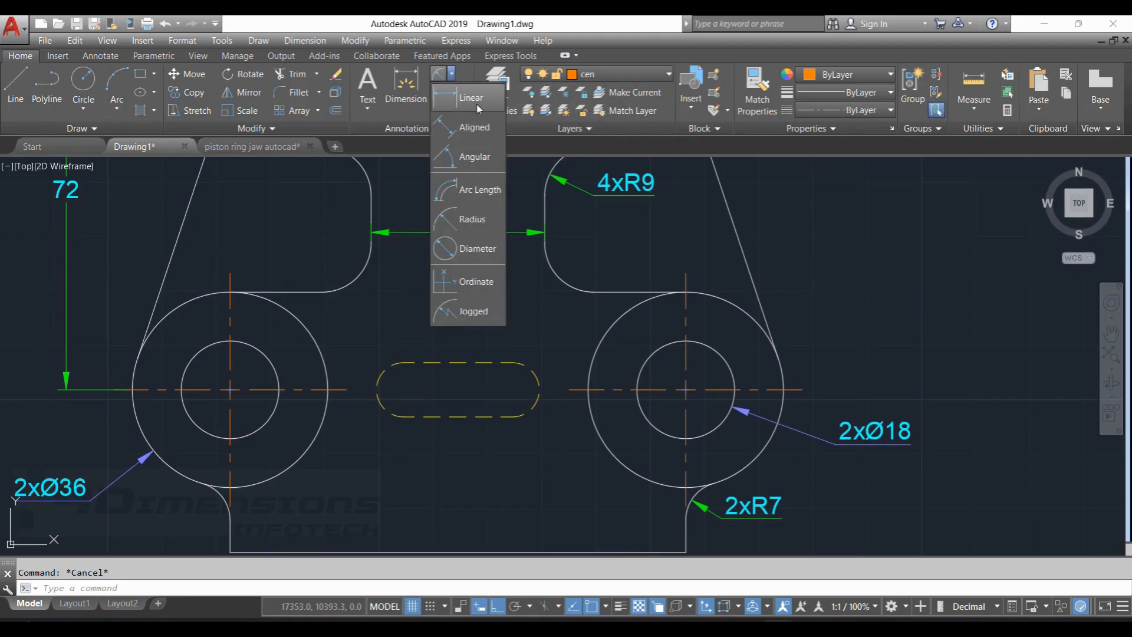
{"action": "left_click", "coordinate": [465, 93]}
{"action": "scroll", "coordinate": [452, 354], "scroll_direction": "up", "scroll_amount": 2}
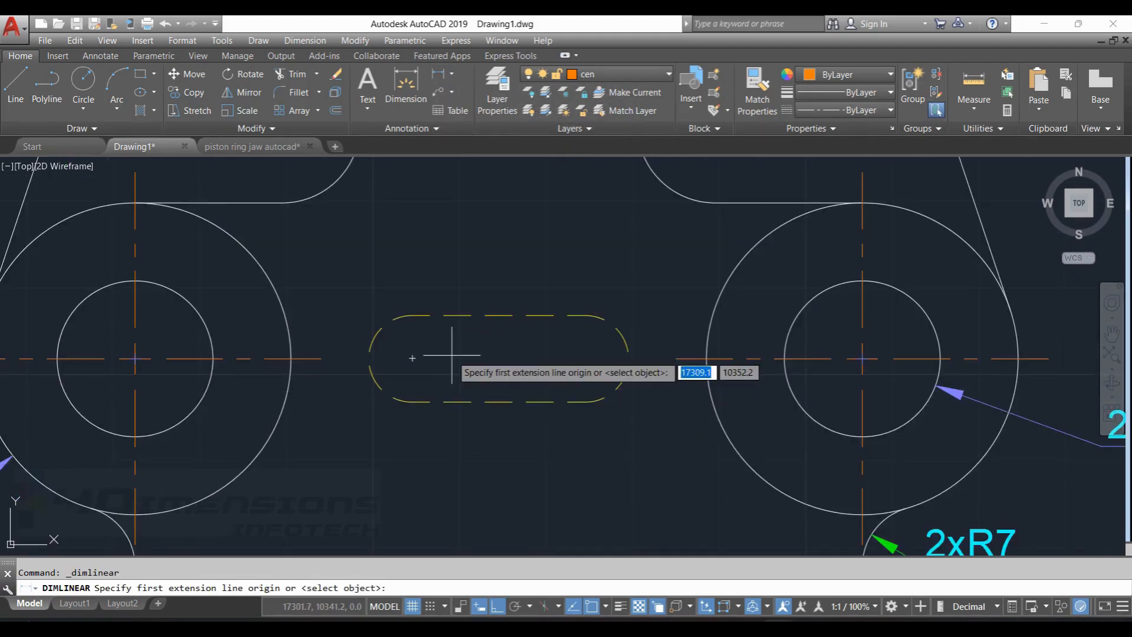
{"action": "left_click", "coordinate": [412, 358]}
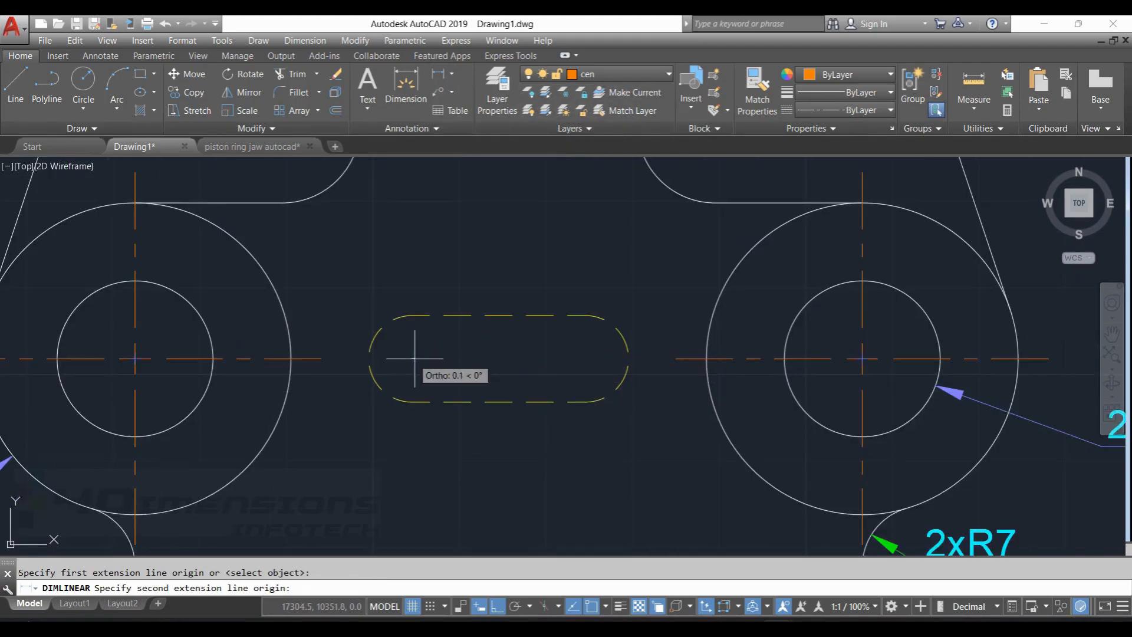
{"action": "left_click", "coordinate": [585, 357]}
{"action": "middle_click_drag", "start_coordinate": [525, 497], "coordinate": [521, 432]}
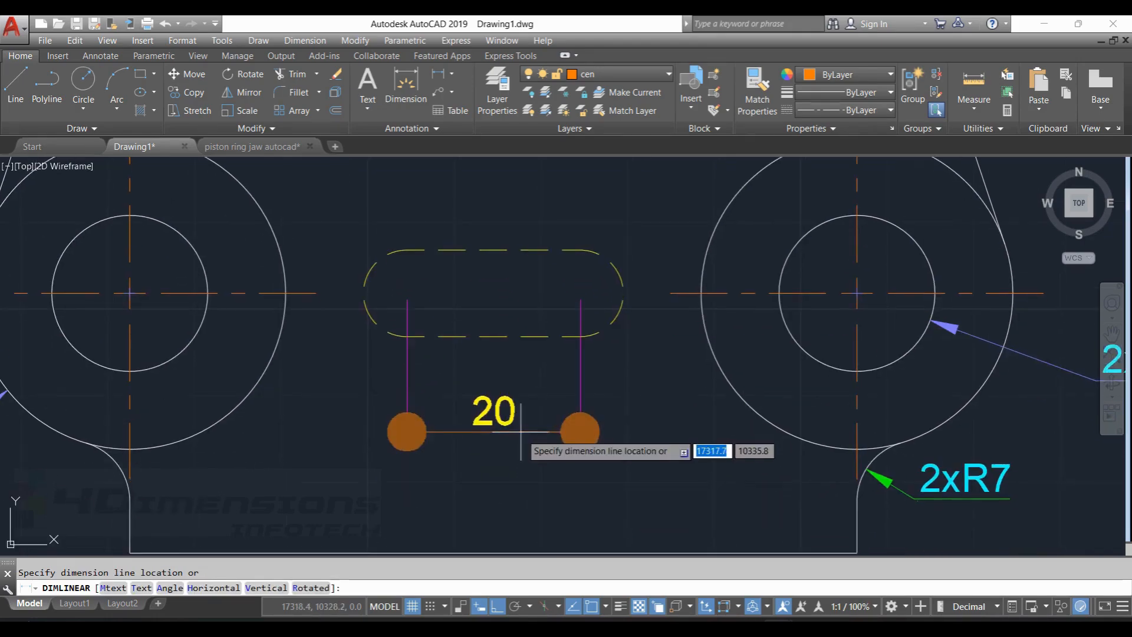
{"action": "left_click", "coordinate": [523, 446]}
{"action": "key", "text": "Escape"}
Step: Add a radius dimension to the slot's right end arc, placing its text above and to the right of the slot
{"action": "scroll", "coordinate": [552, 416], "scroll_direction": "down", "scroll_amount": 1}
{"action": "scroll", "coordinate": [604, 361], "scroll_direction": "down", "scroll_amount": 1}
{"action": "middle_click_drag", "start_coordinate": [604, 360], "coordinate": [578, 338]}
{"action": "scroll", "coordinate": [571, 347], "scroll_direction": "up", "scroll_amount": 1}
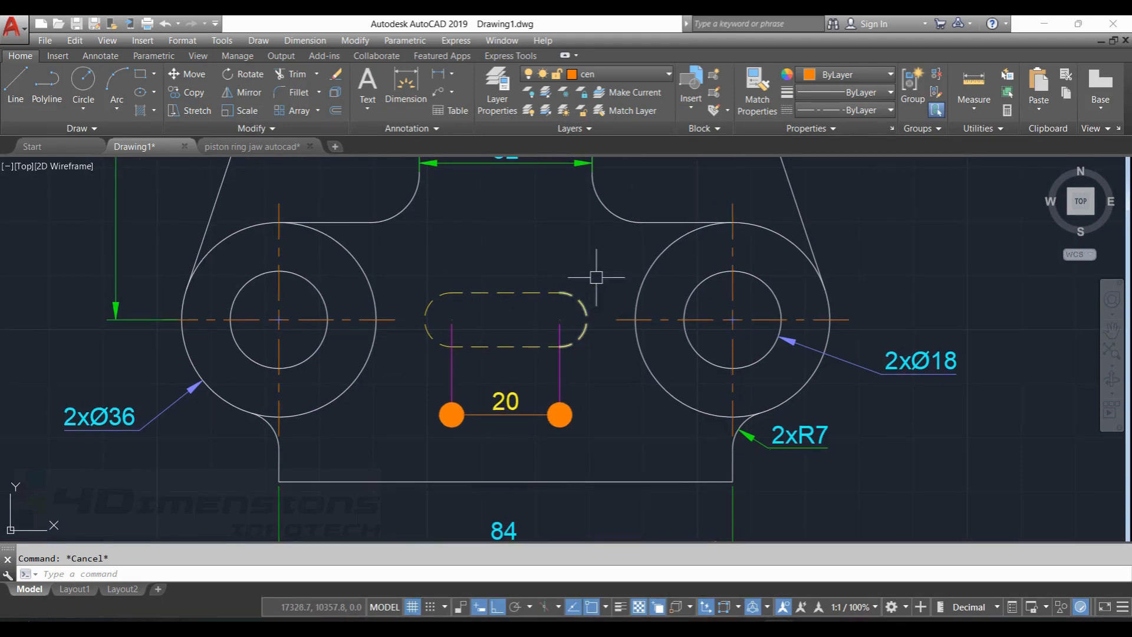
{"action": "left_click", "coordinate": [453, 78]}
{"action": "left_click", "coordinate": [464, 221]}
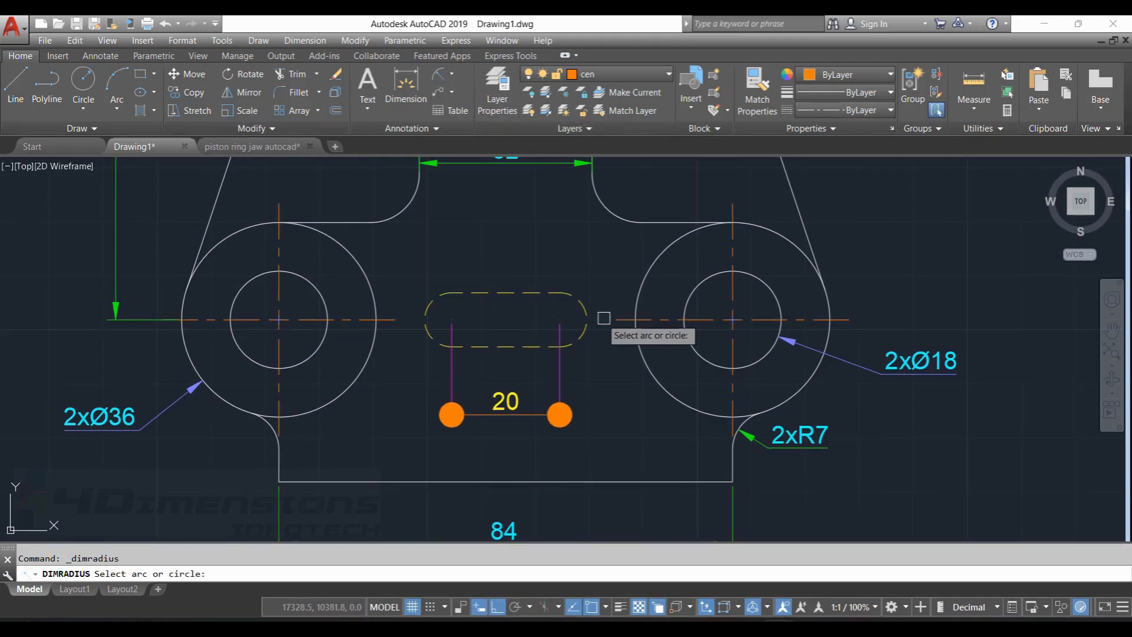
{"action": "left_click", "coordinate": [583, 308]}
{"action": "middle_click_drag", "start_coordinate": [707, 212], "coordinate": [656, 255]}
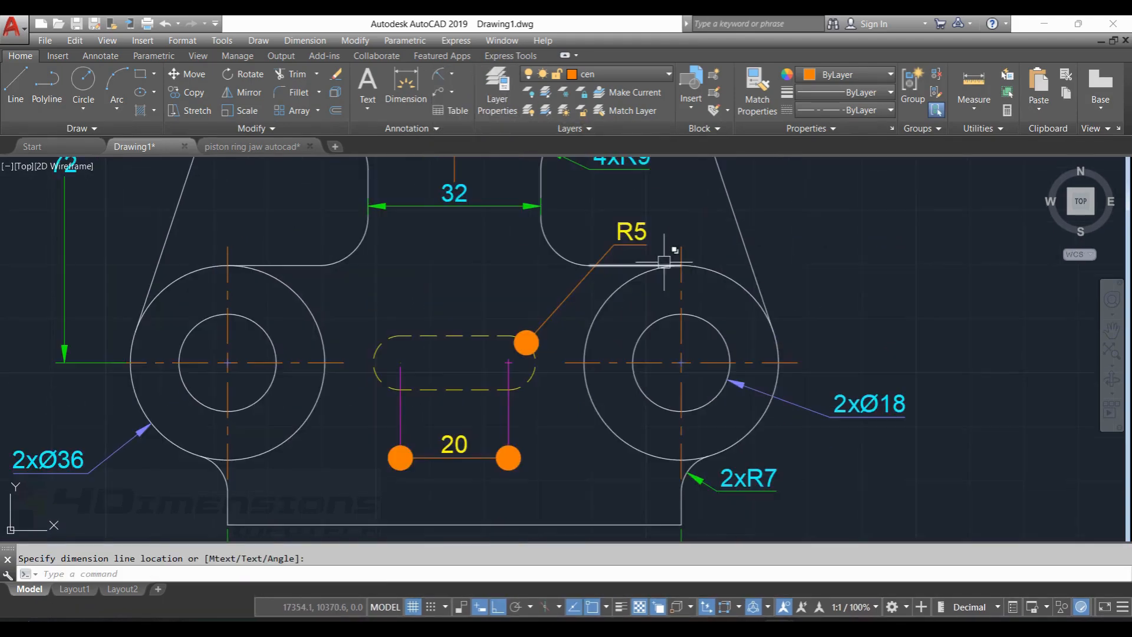
{"action": "key", "text": "Escape"}
Step: Make ISO-25 the current dimension style and close the Dimension Style Manager
{"action": "scroll", "coordinate": [808, 251], "scroll_direction": "down", "scroll_amount": 2}
{"action": "scroll", "coordinate": [759, 227], "scroll_direction": "up", "scroll_amount": 4}
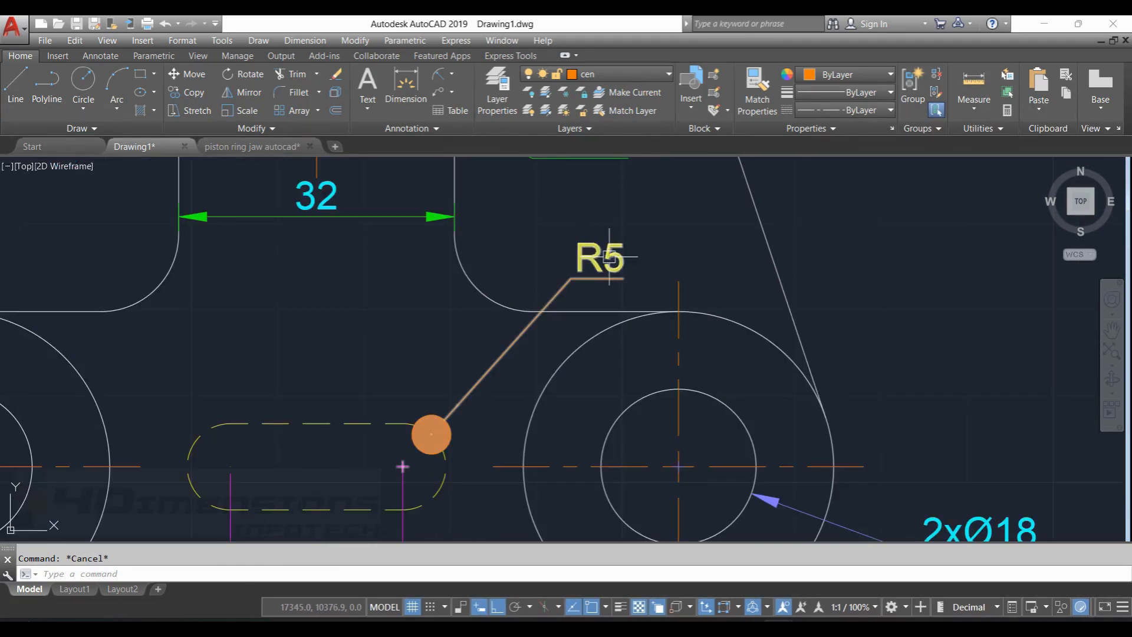
{"action": "scroll", "coordinate": [605, 277], "scroll_direction": "down", "scroll_amount": 2}
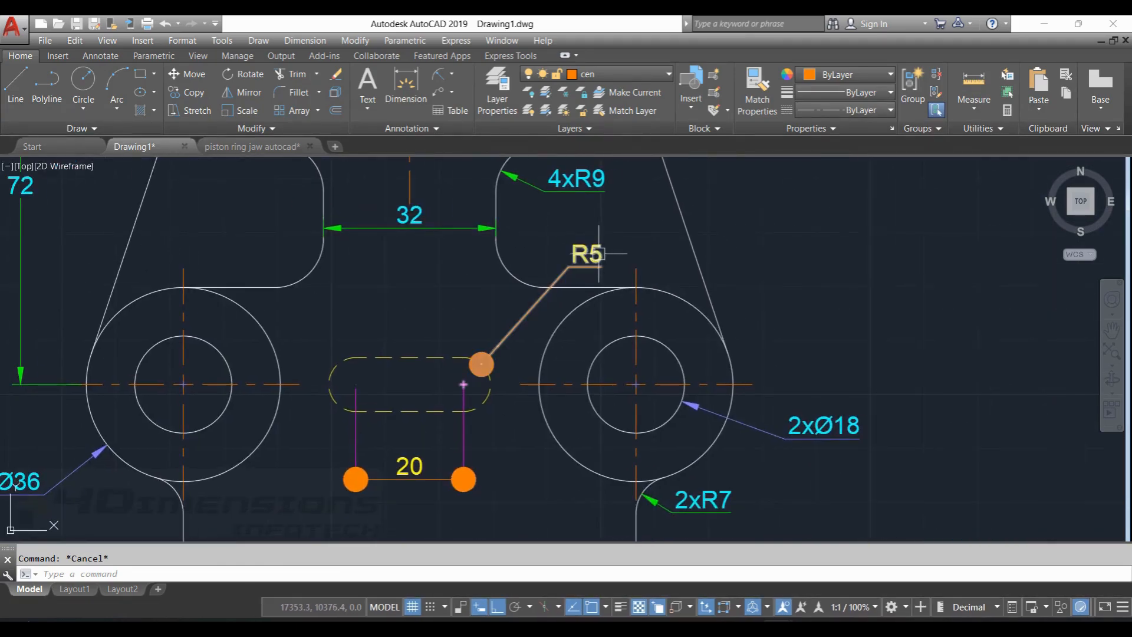
{"action": "middle_click_drag", "start_coordinate": [619, 283], "coordinate": [575, 273]}
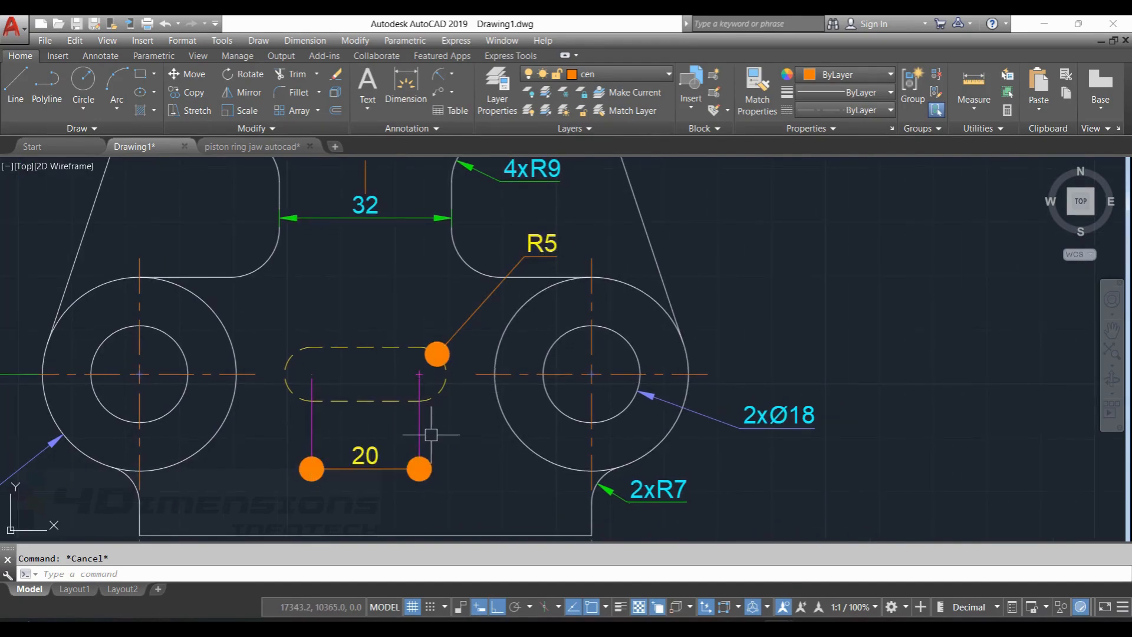
{"action": "mouse_move", "coordinate": [851, 271]}
{"action": "middle_mouse_down"}
{"action": "mouse_move", "coordinate": [750, 320]}
{"action": "mouse_move", "coordinate": [712, 318]}
{"action": "middle_mouse_up"}
{"action": "scroll", "coordinate": [750, 304], "scroll_direction": "down", "scroll_amount": 2}
{"action": "scroll", "coordinate": [731, 300], "scroll_direction": "down", "scroll_amount": 2}
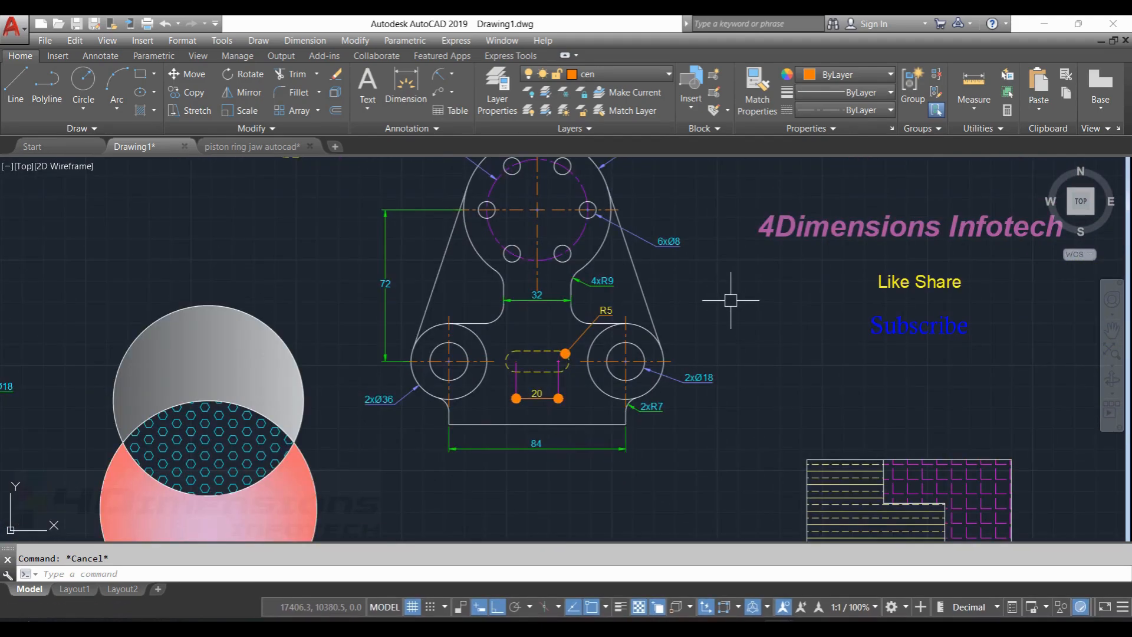
{"action": "type", "text": "d"}
{"action": "key", "text": "Return"}
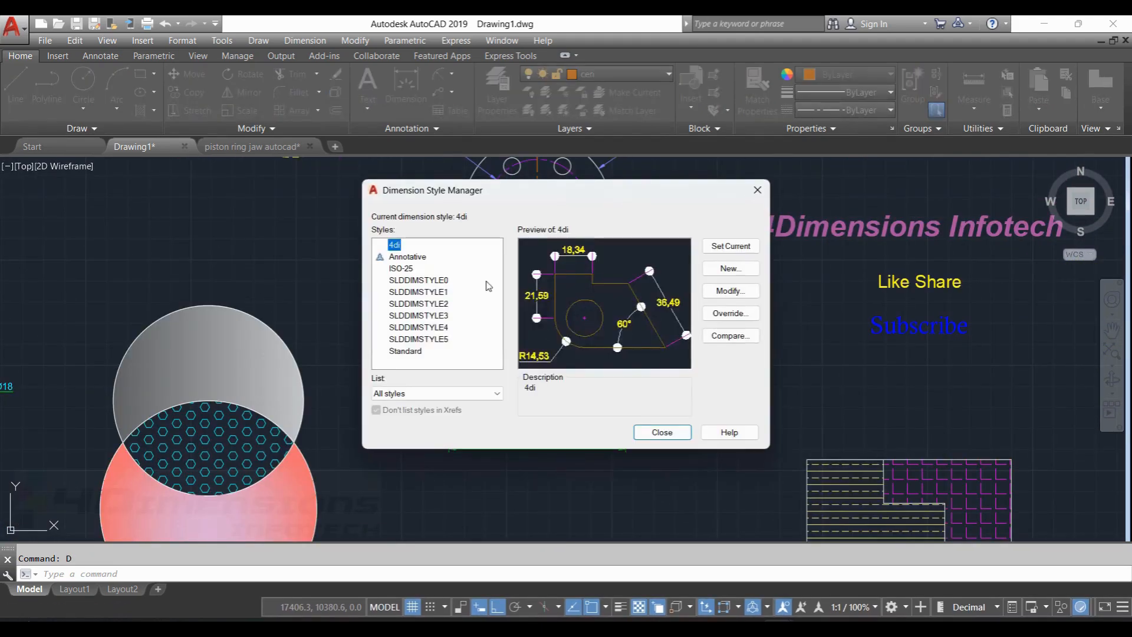
{"action": "left_click", "coordinate": [731, 246]}
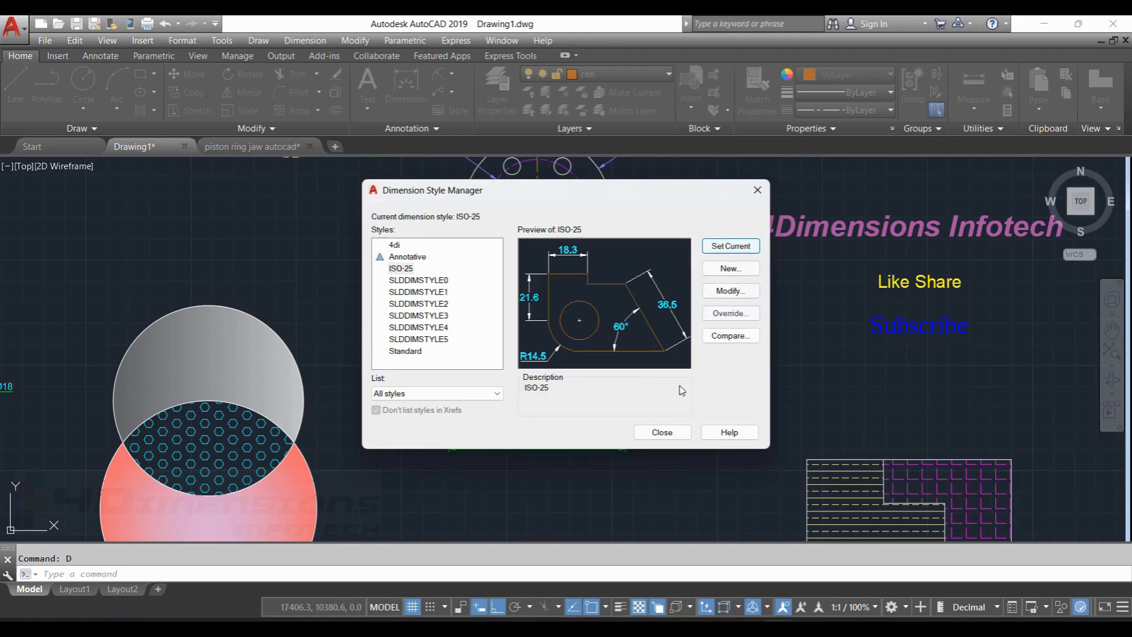
{"action": "left_click", "coordinate": [661, 432]}
Step: Make the dimension layer current and add a radius dimension to the slot's left end arc, with its text above and to the left
{"action": "scroll", "coordinate": [507, 361], "scroll_direction": "up", "scroll_amount": 2}
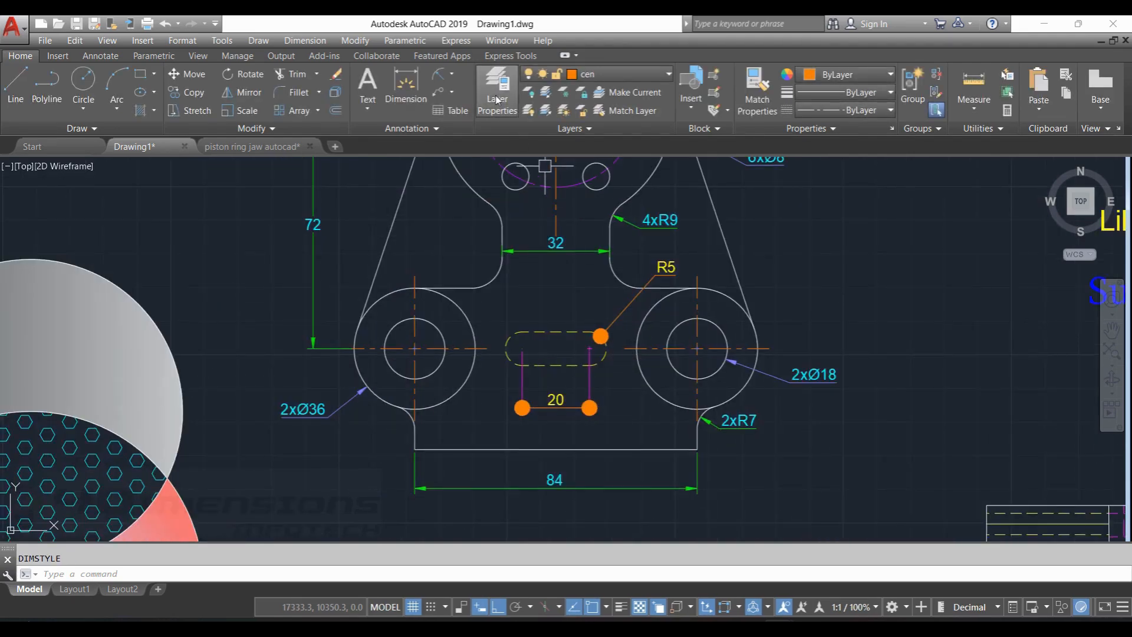
{"action": "left_click", "coordinate": [451, 74]}
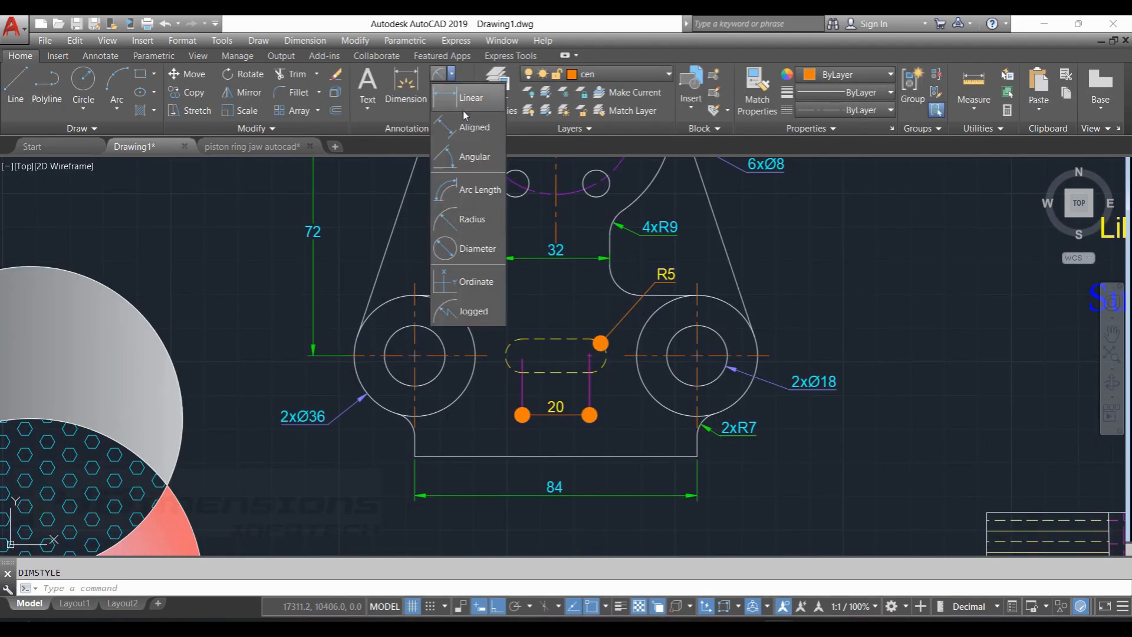
{"action": "left_click", "coordinate": [472, 218]}
{"action": "scroll", "coordinate": [524, 364], "scroll_direction": "up", "scroll_amount": 4}
{"action": "key", "text": "Escape"}
{"action": "left_click", "coordinate": [623, 77]}
{"action": "left_click", "coordinate": [606, 145]}
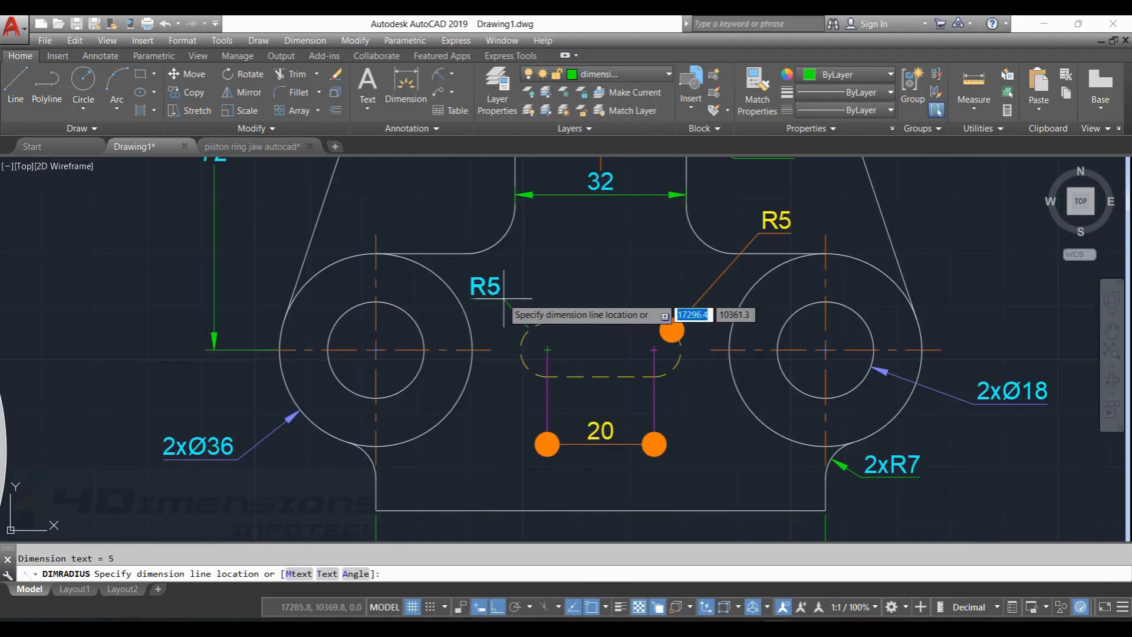
{"action": "left_click", "coordinate": [460, 219]}
{"action": "key", "text": "Escape"}
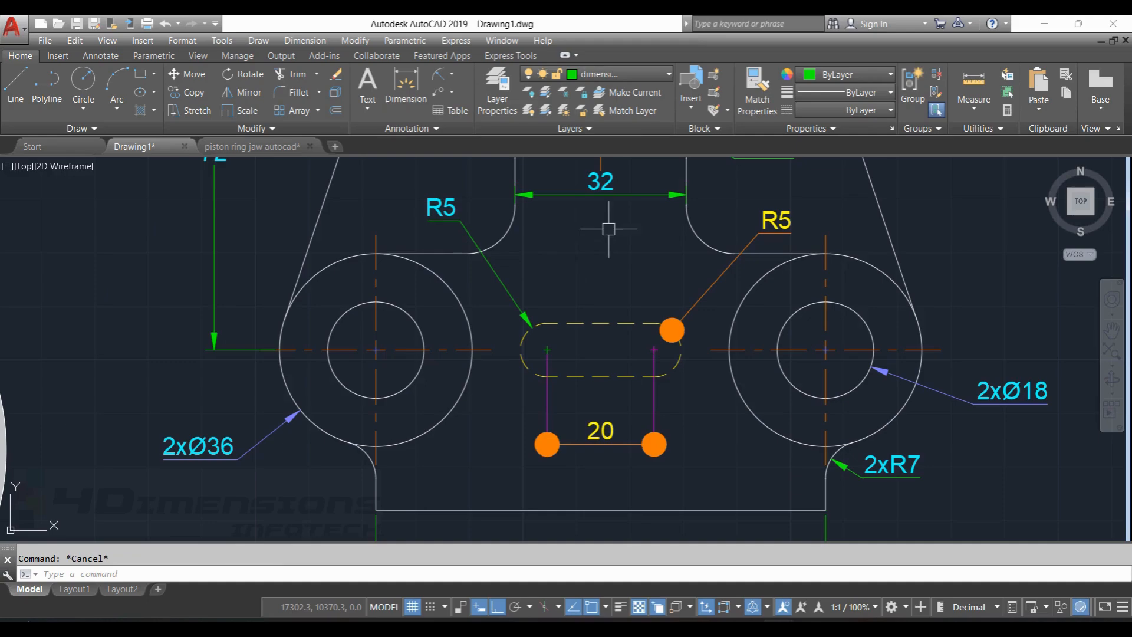
Step: Create a new dimension style based on ISO-25 for all dimensions, entering a person's first name as the style name
{"action": "scroll", "coordinate": [457, 332], "scroll_direction": "down", "scroll_amount": 6}
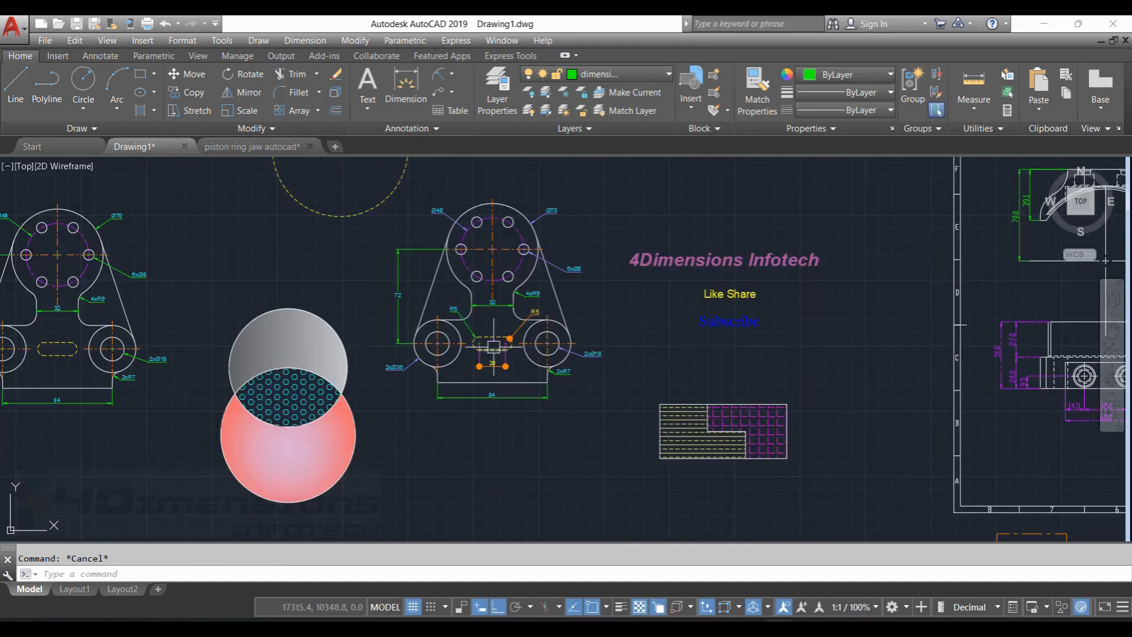
{"action": "scroll", "coordinate": [560, 297], "scroll_direction": "up", "scroll_amount": 2}
{"action": "scroll", "coordinate": [559, 296], "scroll_direction": "up", "scroll_amount": 3}
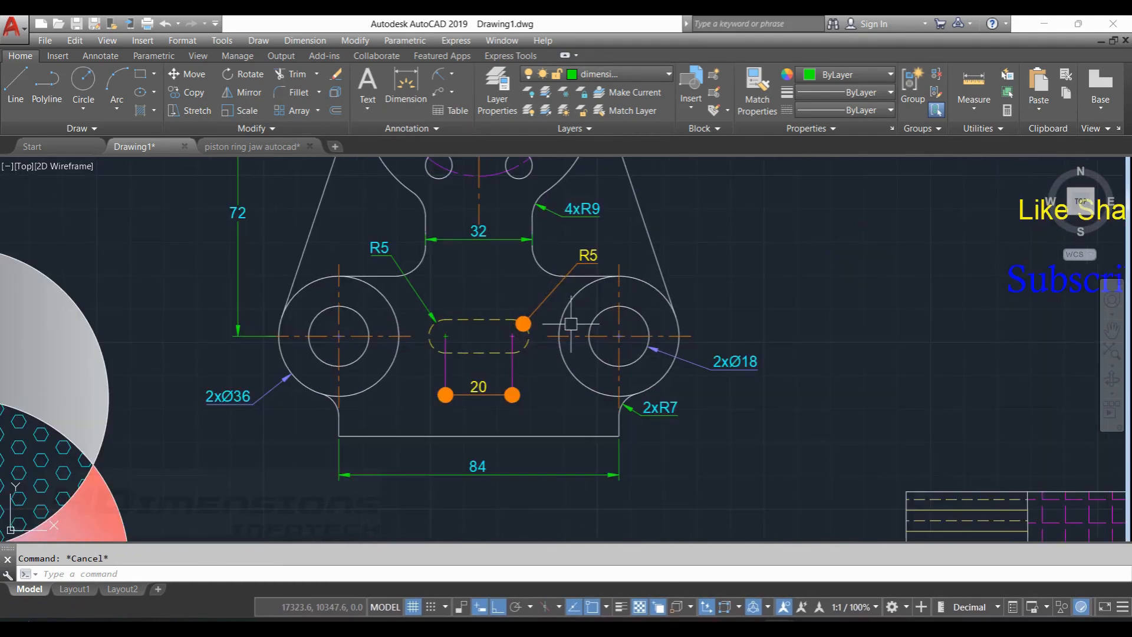
{"action": "scroll", "coordinate": [604, 304], "scroll_direction": "down", "scroll_amount": 4}
{"action": "mouse_move", "coordinate": [692, 298]}
{"action": "middle_mouse_down"}
{"action": "mouse_move", "coordinate": [662, 301]}
{"action": "mouse_move", "coordinate": [639, 397]}
{"action": "middle_mouse_up"}
{"action": "middle_click_drag", "start_coordinate": [498, 226], "coordinate": [605, 250]}
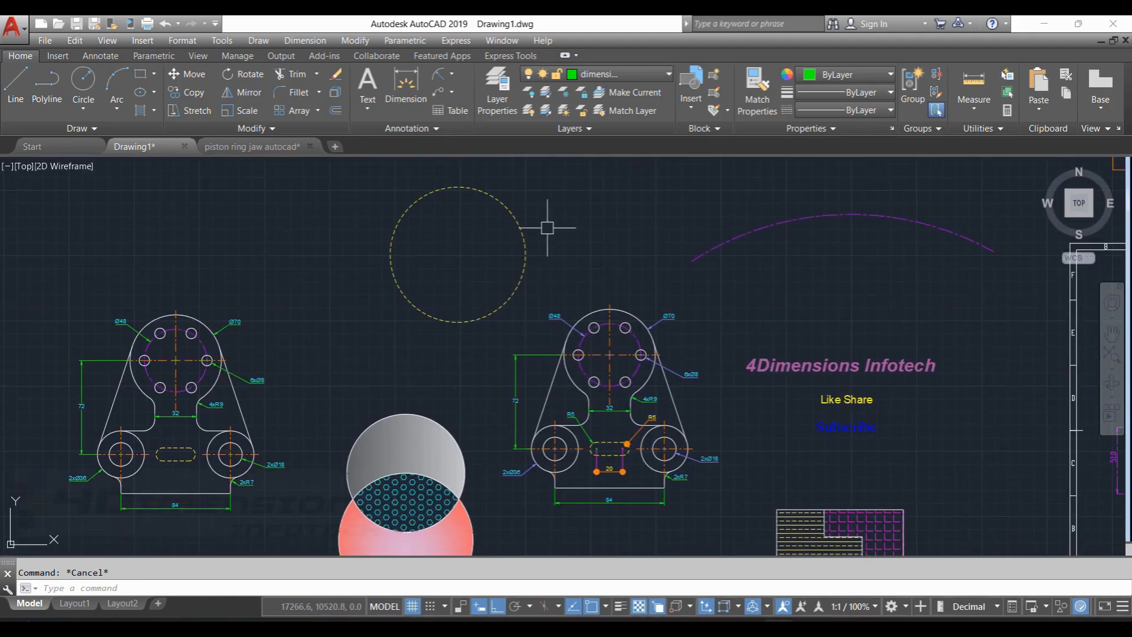
{"action": "type", "text": "d"}
{"action": "key", "text": "Return"}
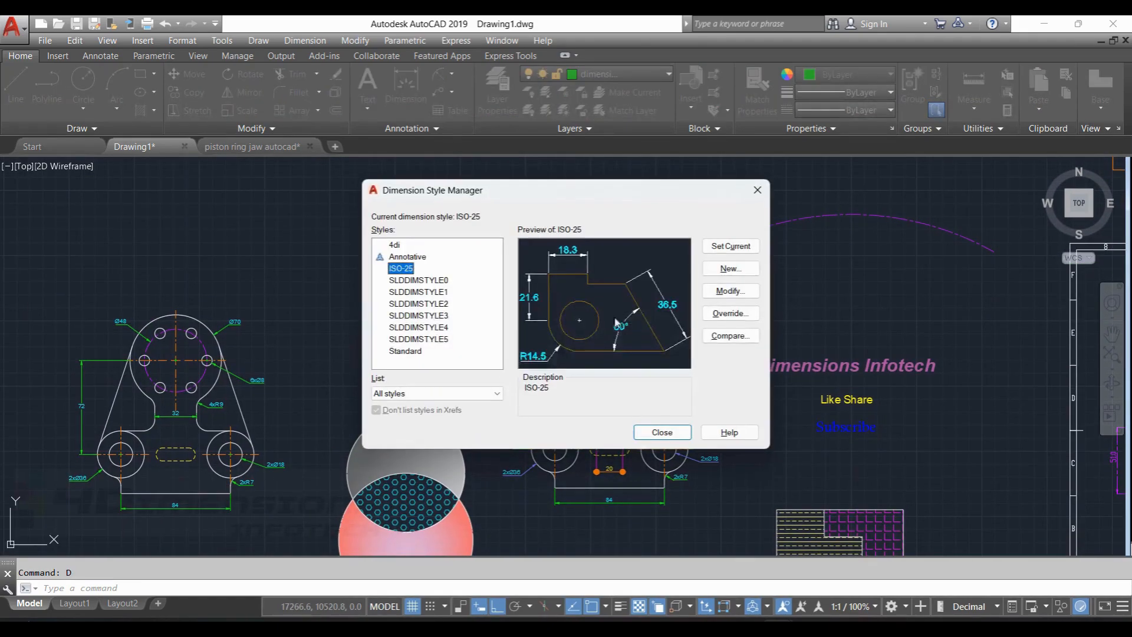
{"action": "left_click", "coordinate": [730, 268]}
{"action": "type", "text": "sagar"}
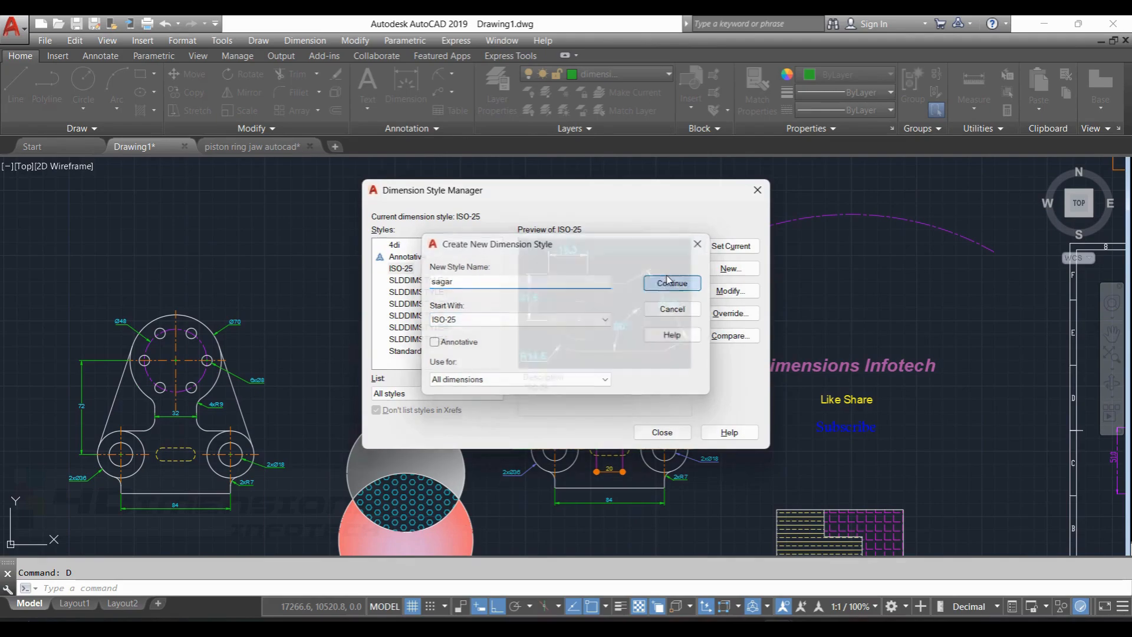
{"action": "left_click", "coordinate": [672, 283]}
Step: Set the new style's linear precision to 0.000, try the Architectural unit format and settle on Fractional
{"action": "left_click", "coordinate": [554, 164]}
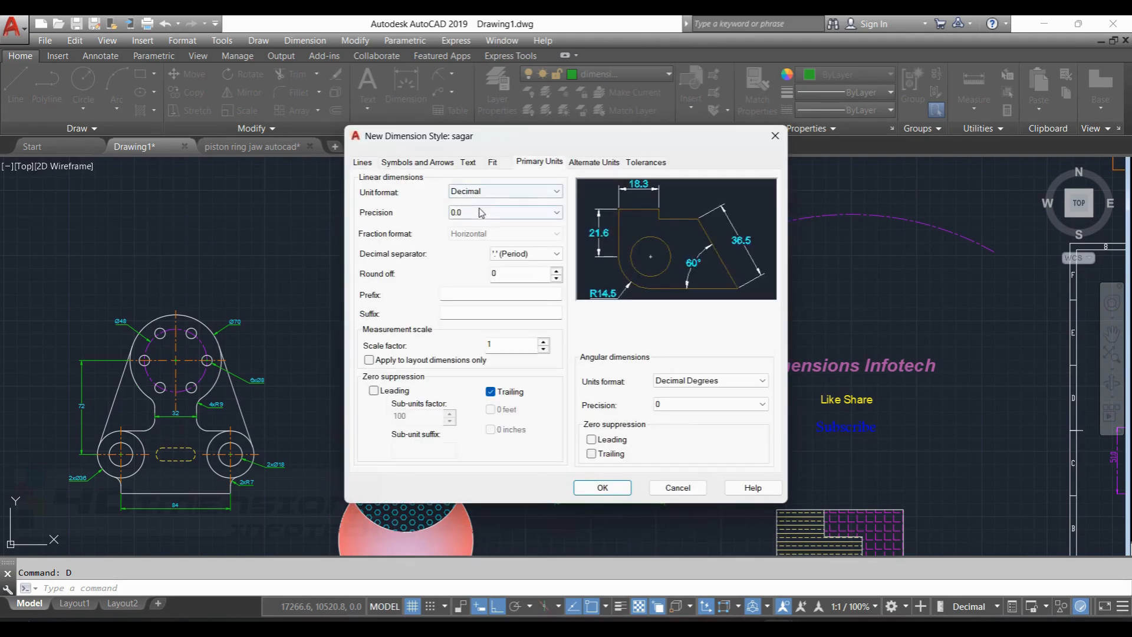
{"action": "left_click", "coordinate": [542, 213]}
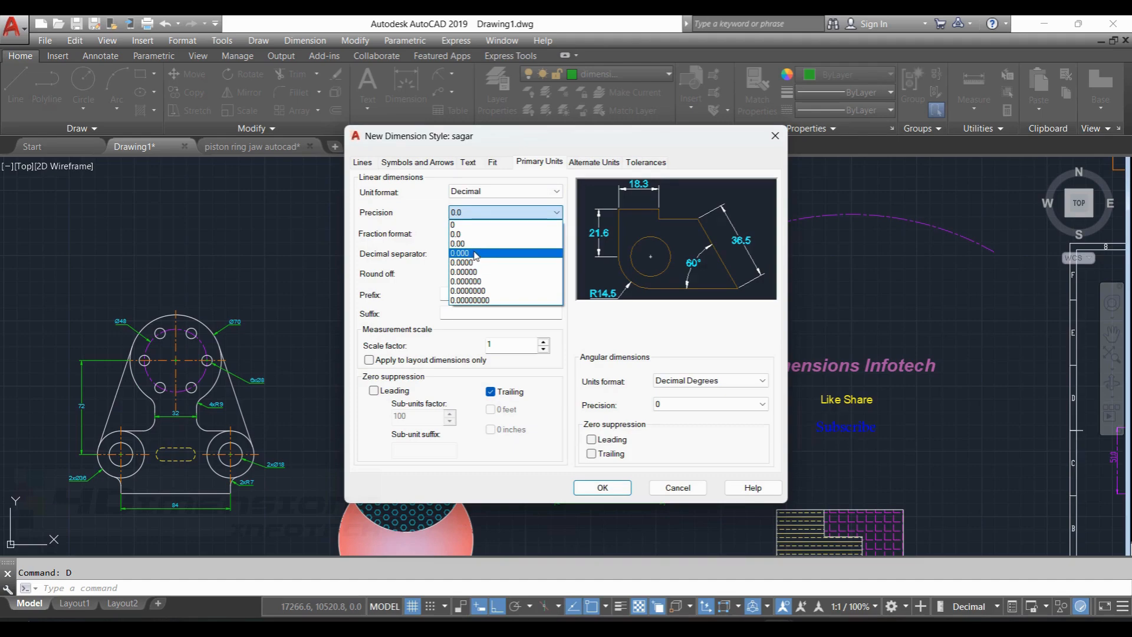
{"action": "left_click", "coordinate": [475, 254]}
{"action": "left_click", "coordinate": [506, 192]}
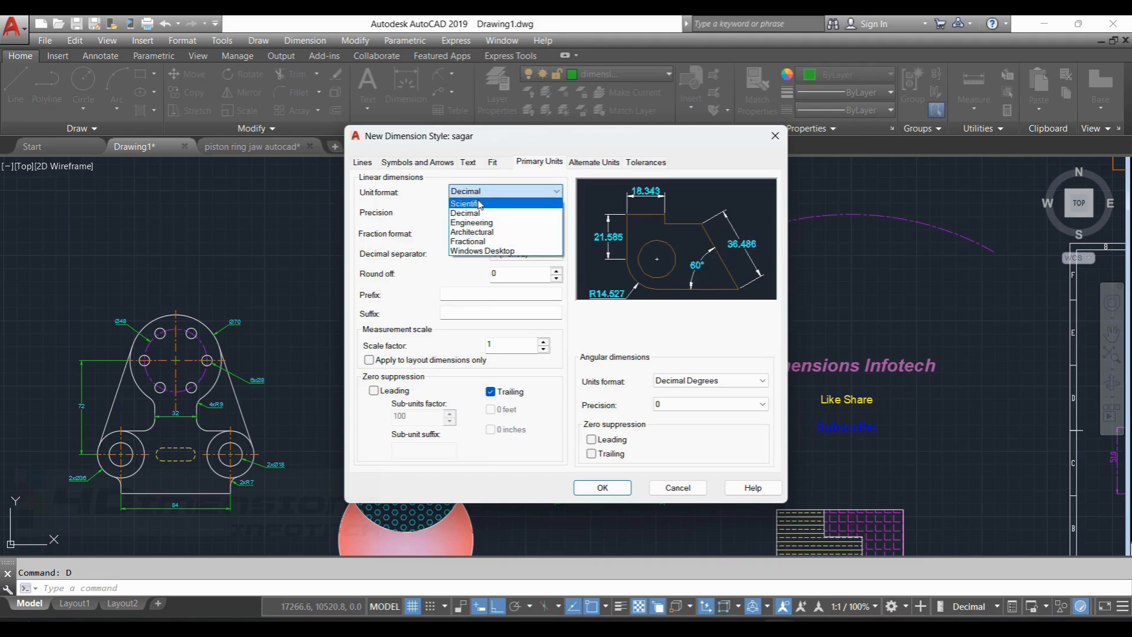
{"action": "left_click", "coordinate": [487, 233]}
{"action": "left_click", "coordinate": [505, 191]}
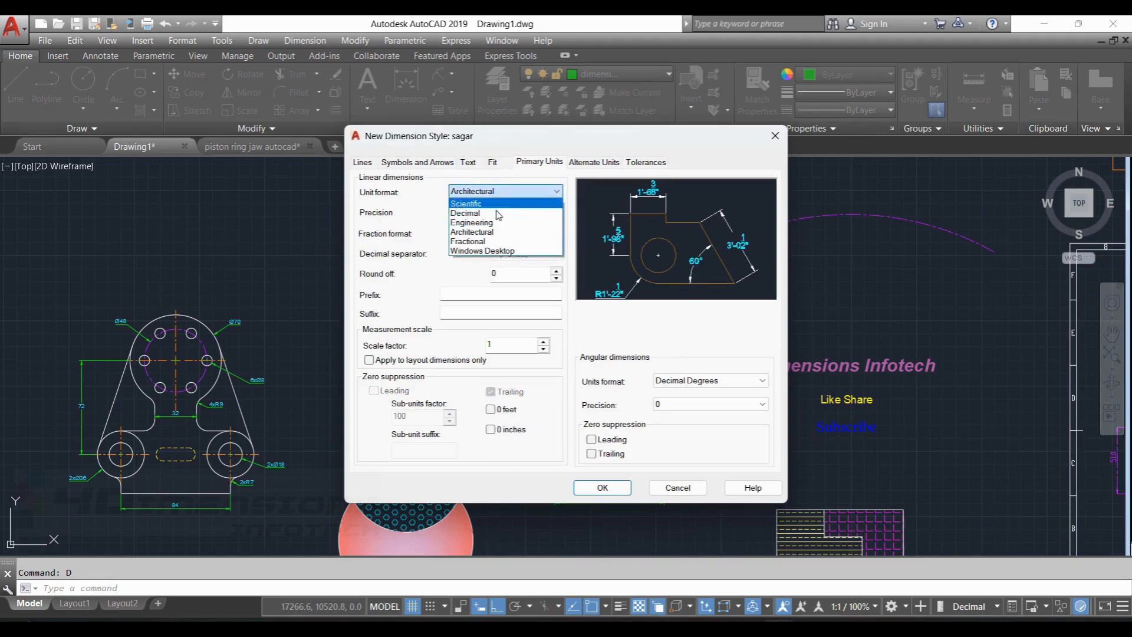
{"action": "left_click", "coordinate": [483, 242]}
Step: Set the new style's first and second arrowheads to Oblique and its overall scale to 2.5
{"action": "left_click", "coordinate": [420, 163]}
{"action": "left_click", "coordinate": [429, 207]}
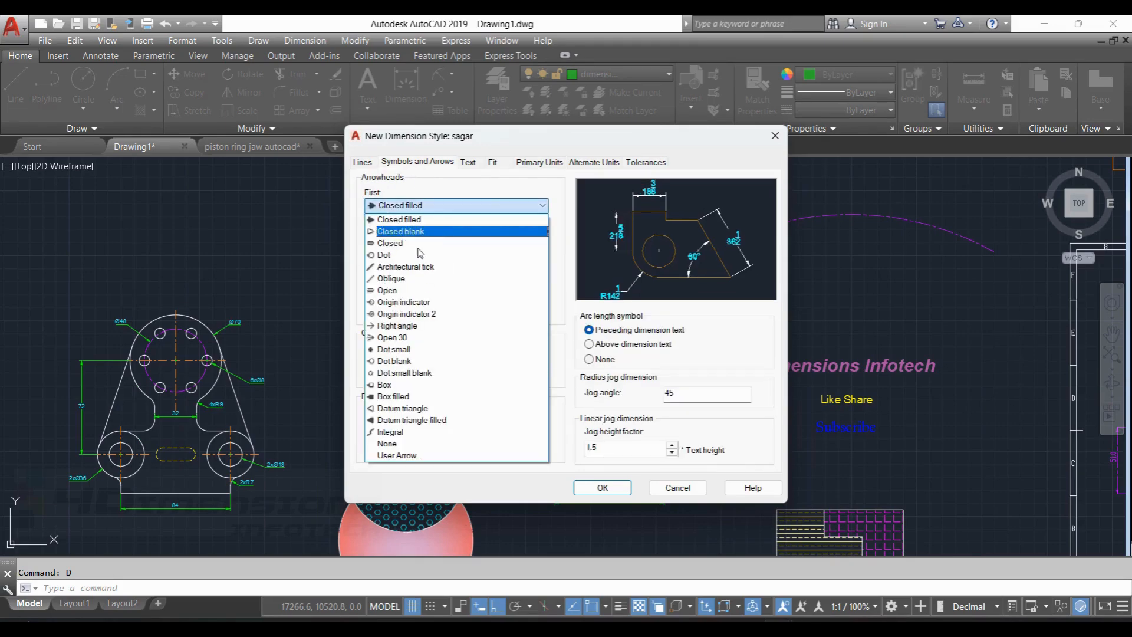
{"action": "left_click", "coordinate": [406, 292]}
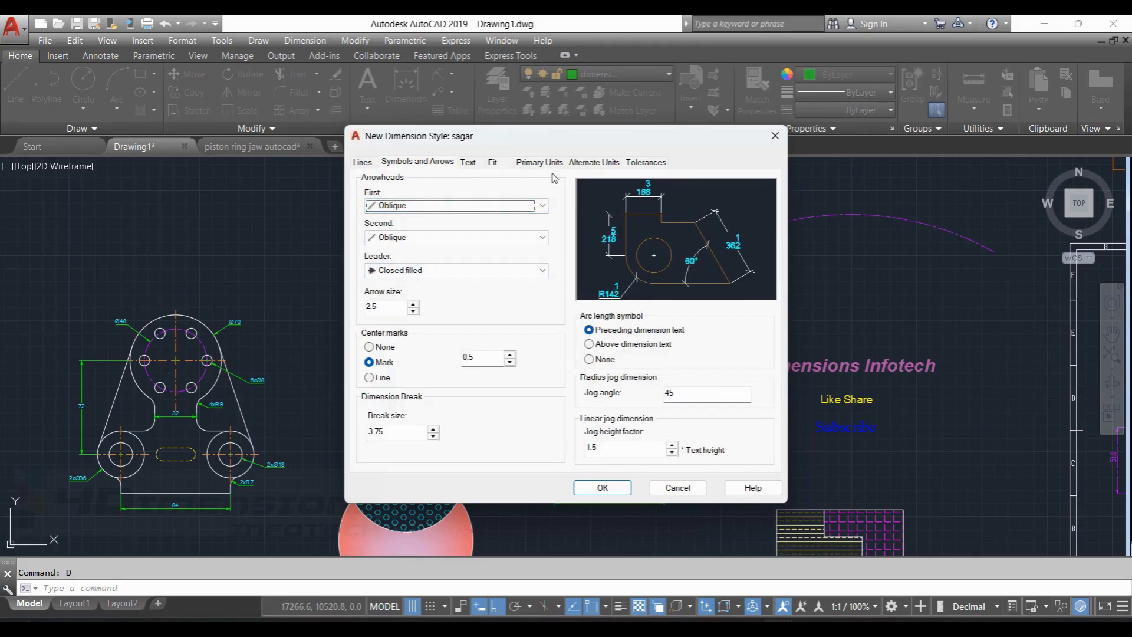
{"action": "left_click", "coordinate": [492, 162]}
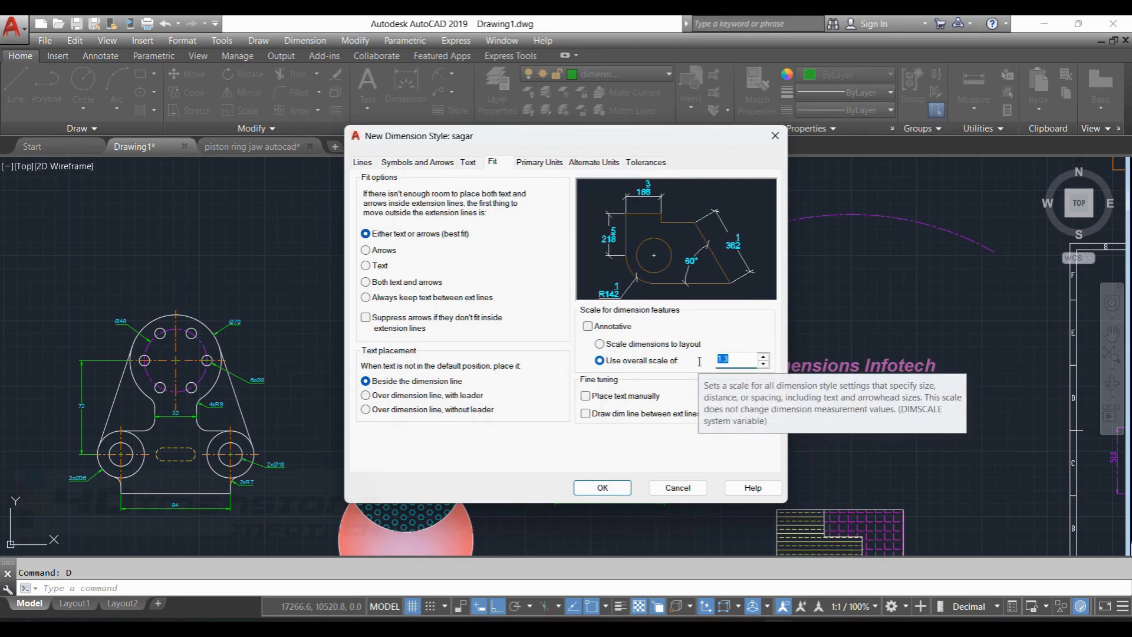
{"action": "type", "text": "2.5"}
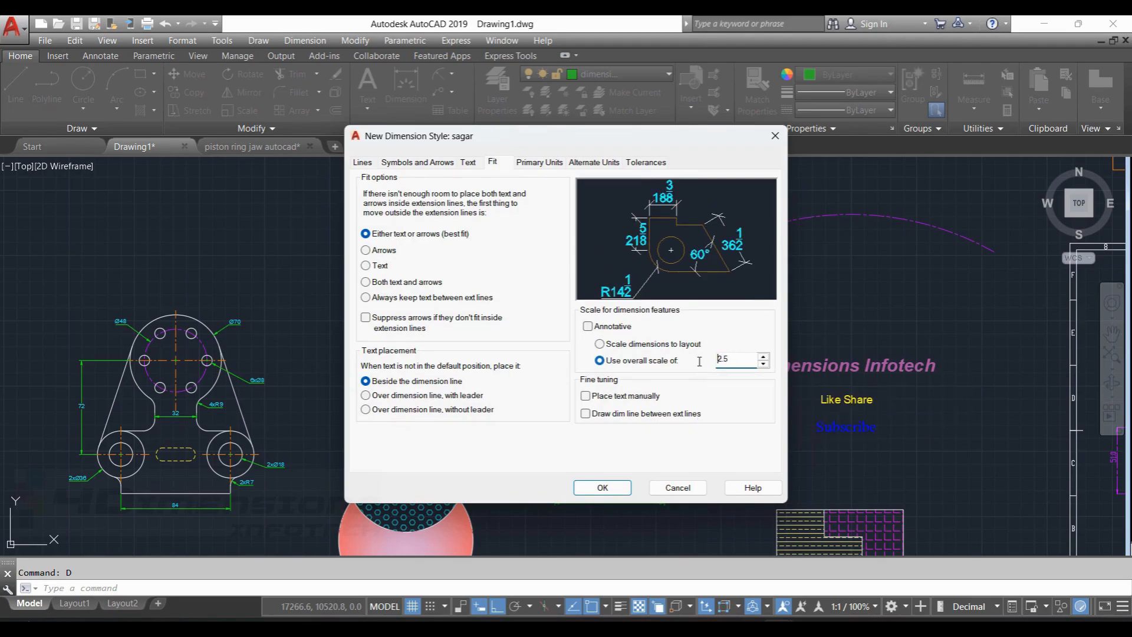
Step: Set the new style's text color to Magenta, aligned with the dimension line, and make the accepted style current
{"action": "left_click", "coordinate": [468, 162]}
{"action": "left_click", "coordinate": [501, 220]}
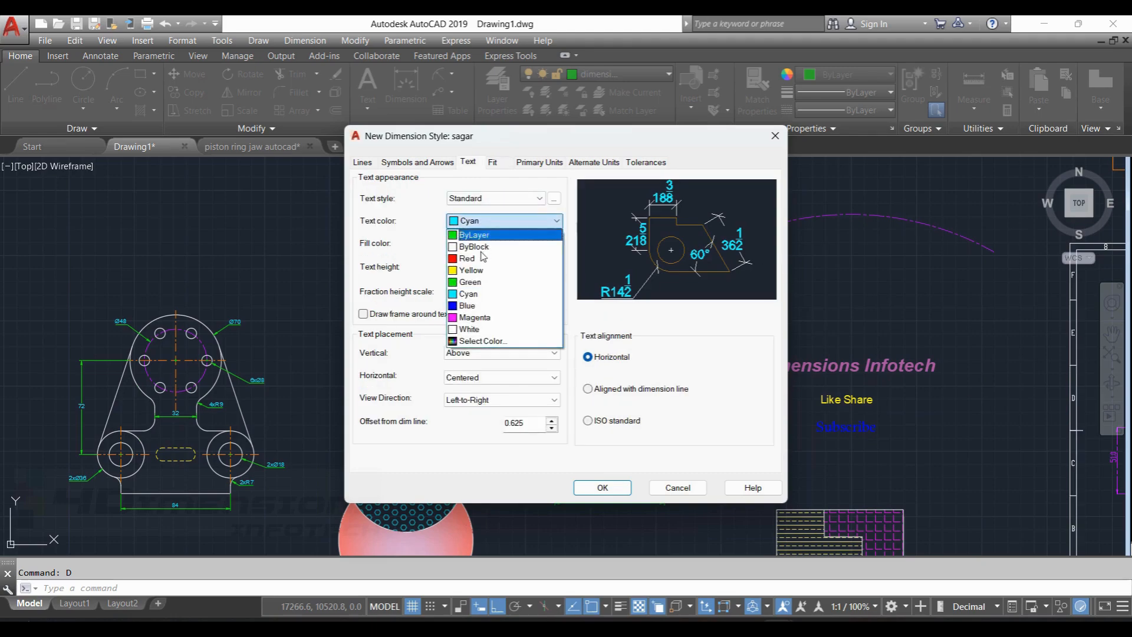
{"action": "left_click", "coordinate": [479, 318]}
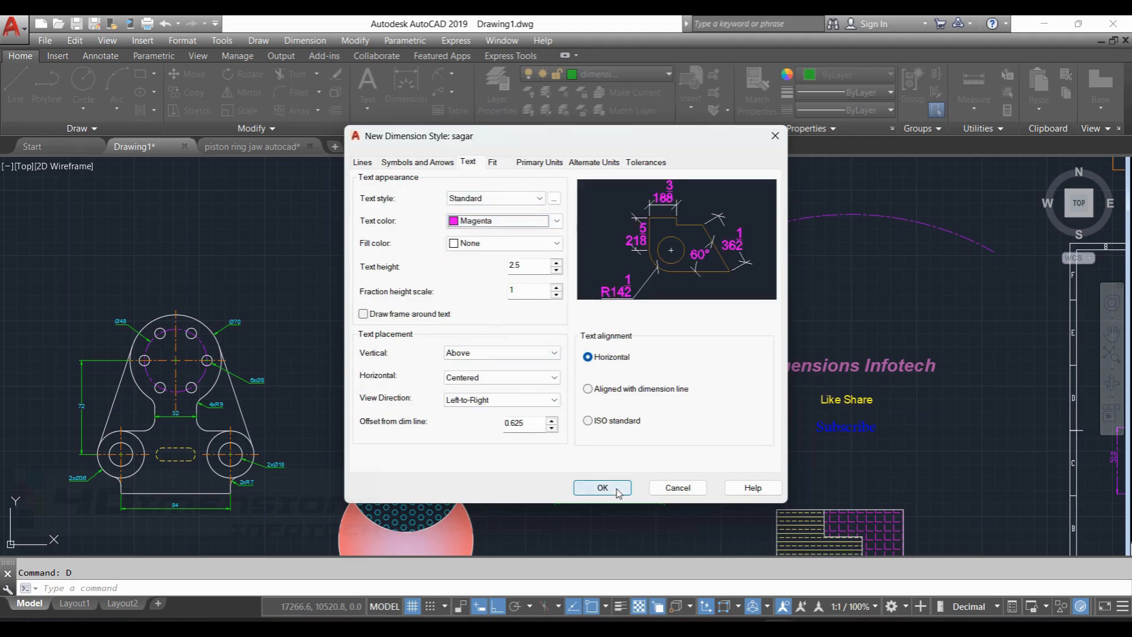
{"action": "left_click", "coordinate": [606, 389]}
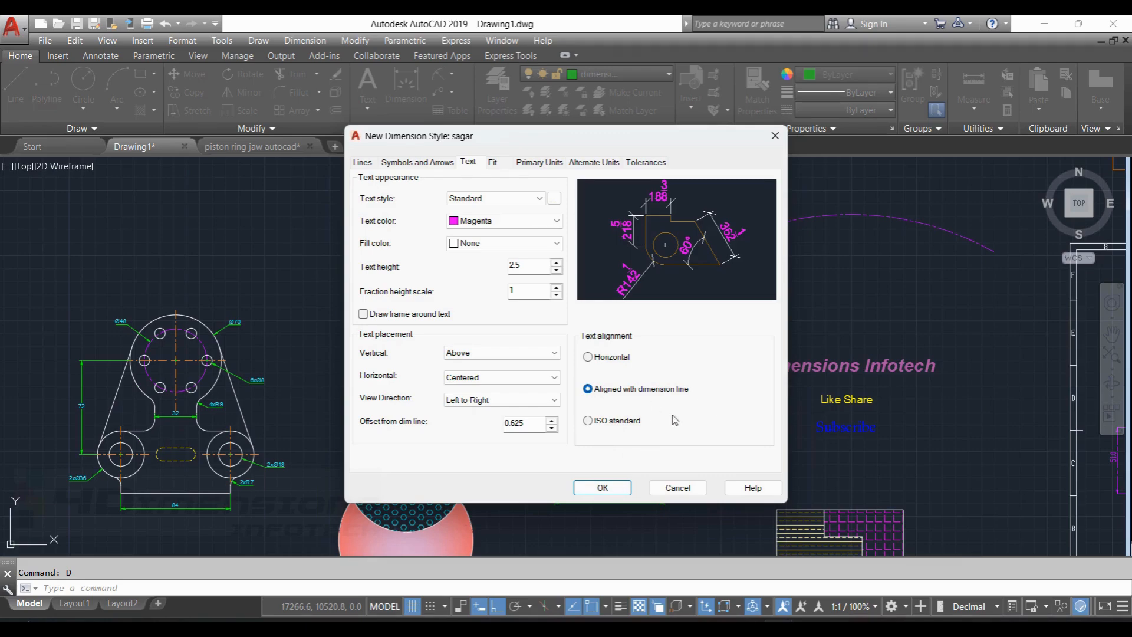
{"action": "left_click", "coordinate": [602, 487]}
{"action": "left_click", "coordinate": [732, 252]}
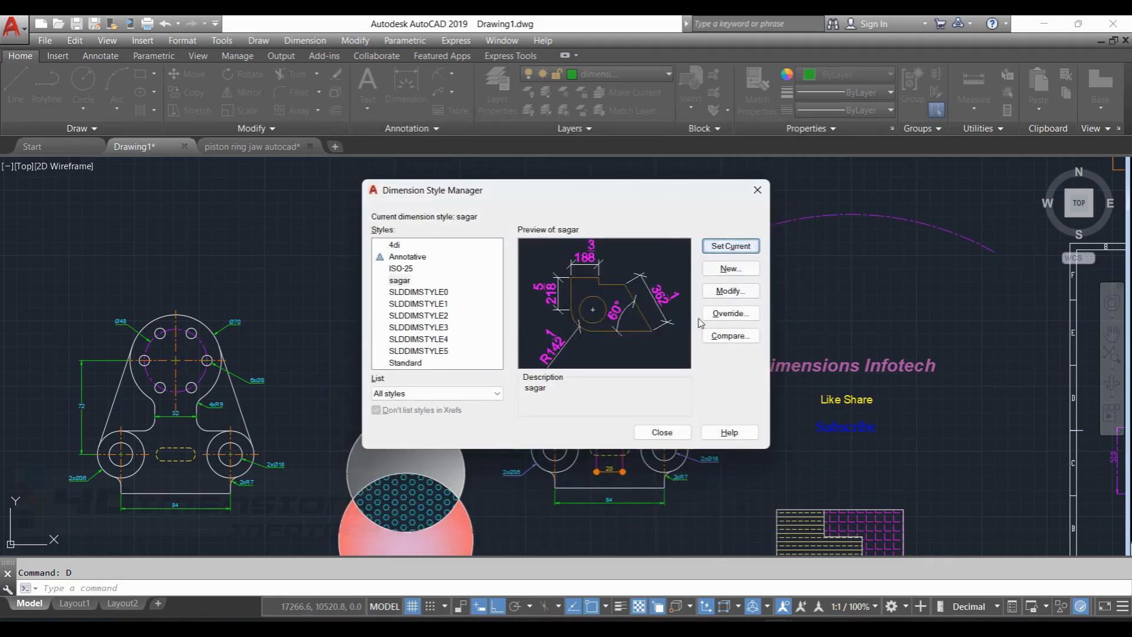
Step: Reopen the dimension style settings and confirm the newly created custom style as current
{"action": "left_click", "coordinate": [662, 432]}
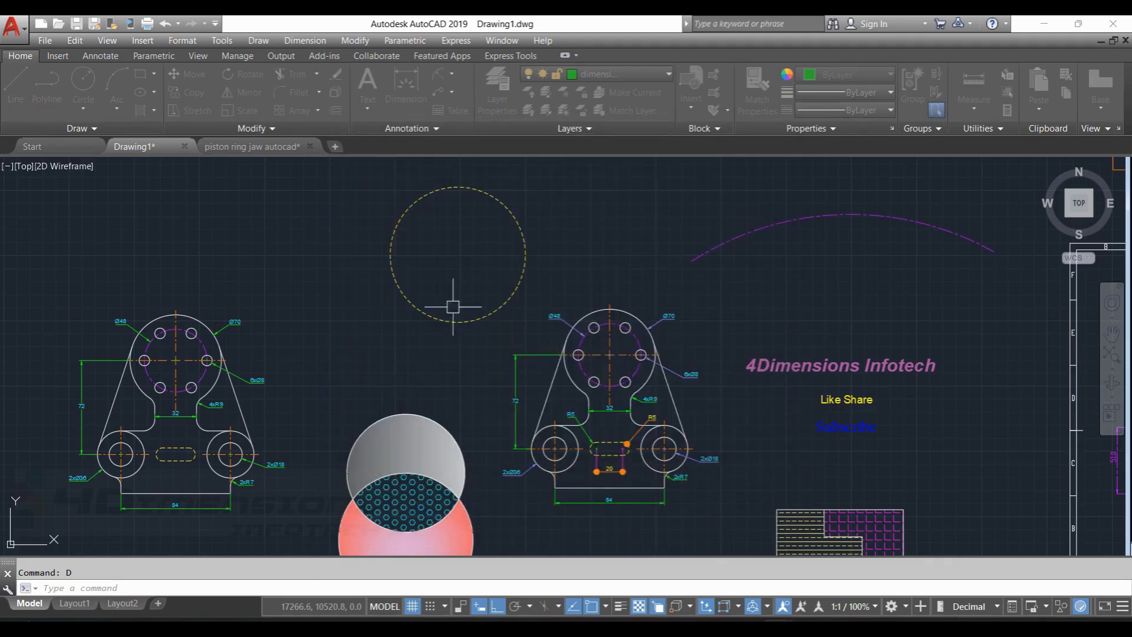
{"action": "key", "text": "Return"}
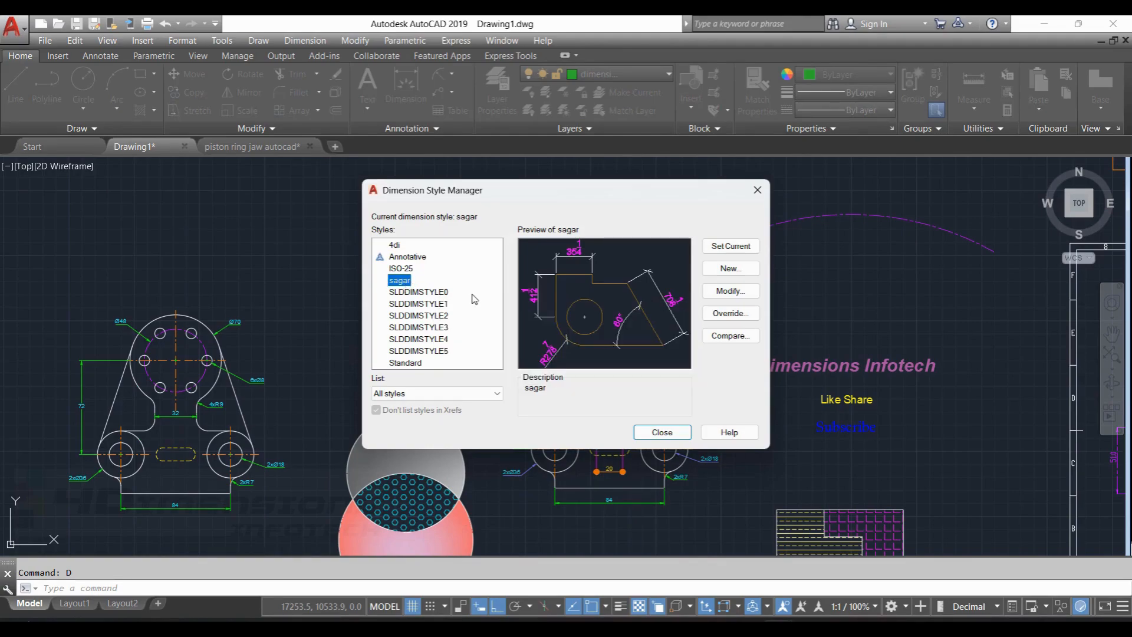
{"action": "left_click", "coordinate": [719, 246]}
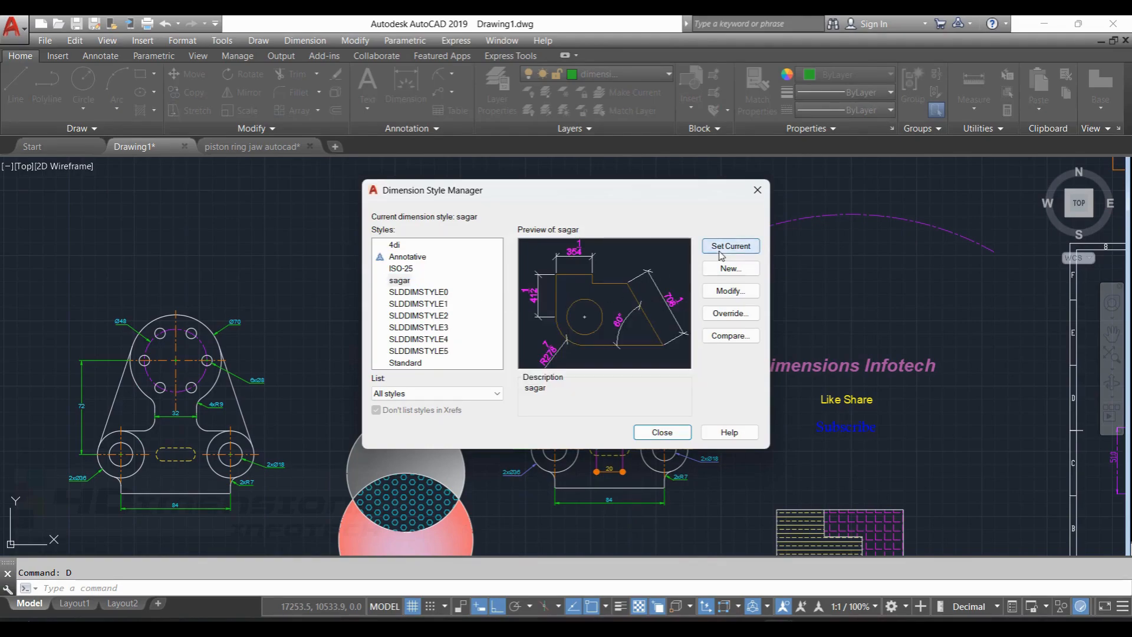
{"action": "left_click", "coordinate": [662, 433]}
{"action": "key", "text": "Escape"}
Step: Add a diameter dimension in the new custom style outside the upper right of the upper dashed yellow circle
{"action": "left_click", "coordinate": [454, 76]}
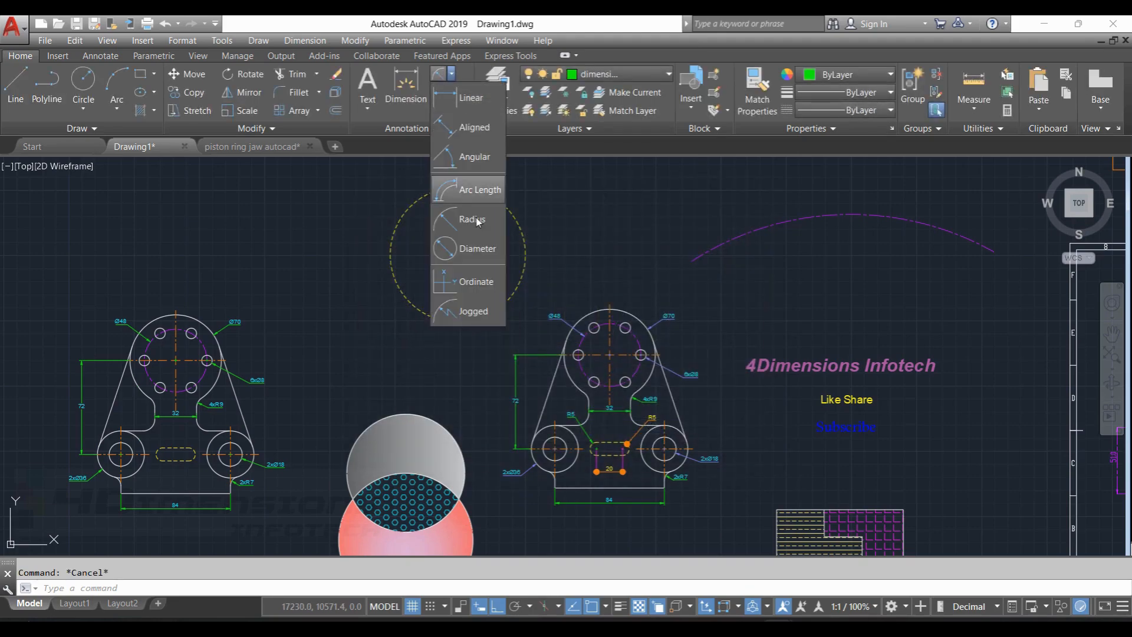
{"action": "left_click", "coordinate": [481, 254]}
{"action": "left_click", "coordinate": [525, 242]}
{"action": "left_click", "coordinate": [537, 207]}
{"action": "scroll", "coordinate": [540, 209], "scroll_direction": "up", "scroll_amount": 4}
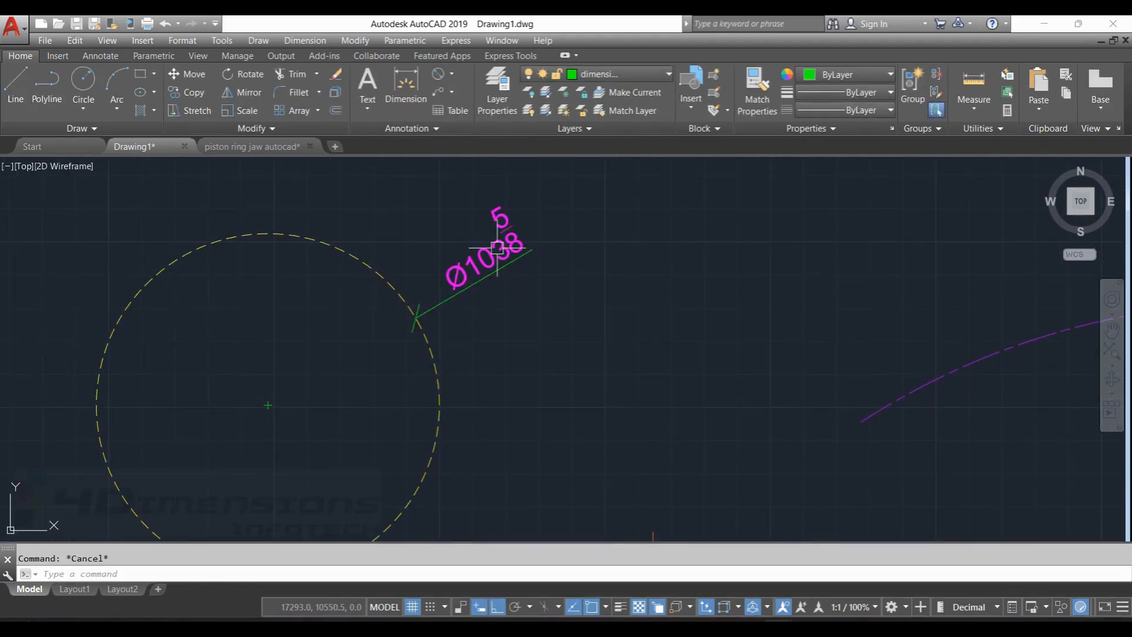
{"action": "middle_click_drag", "start_coordinate": [620, 229], "coordinate": [620, 232]}
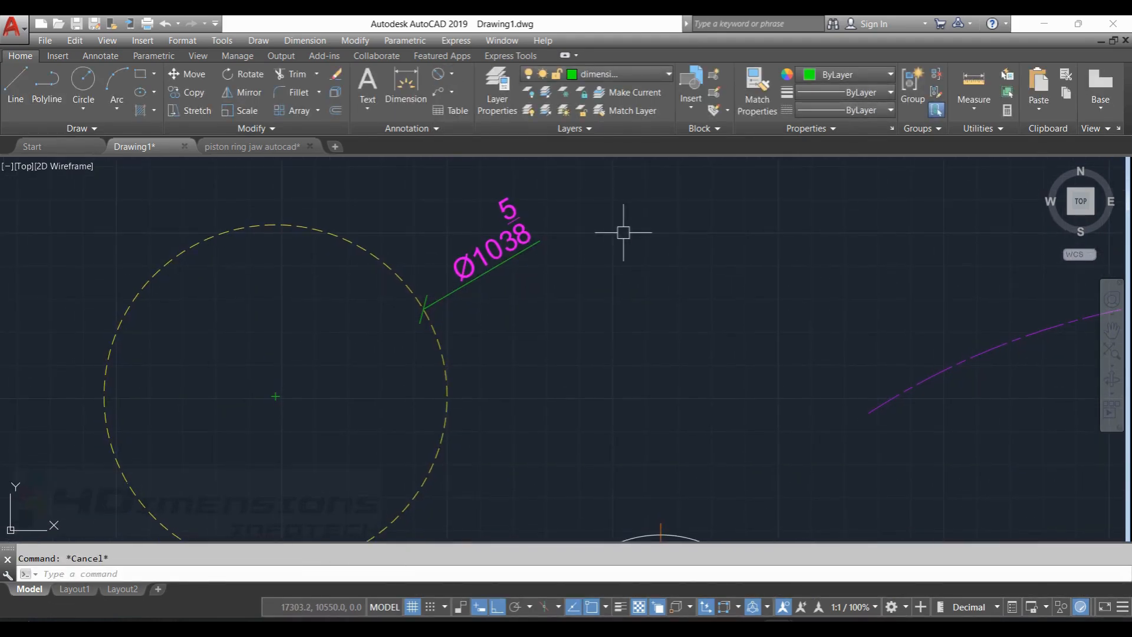
Step: Make 4di the current dimension style
{"action": "type", "text": "d"}
{"action": "key", "text": "Return"}
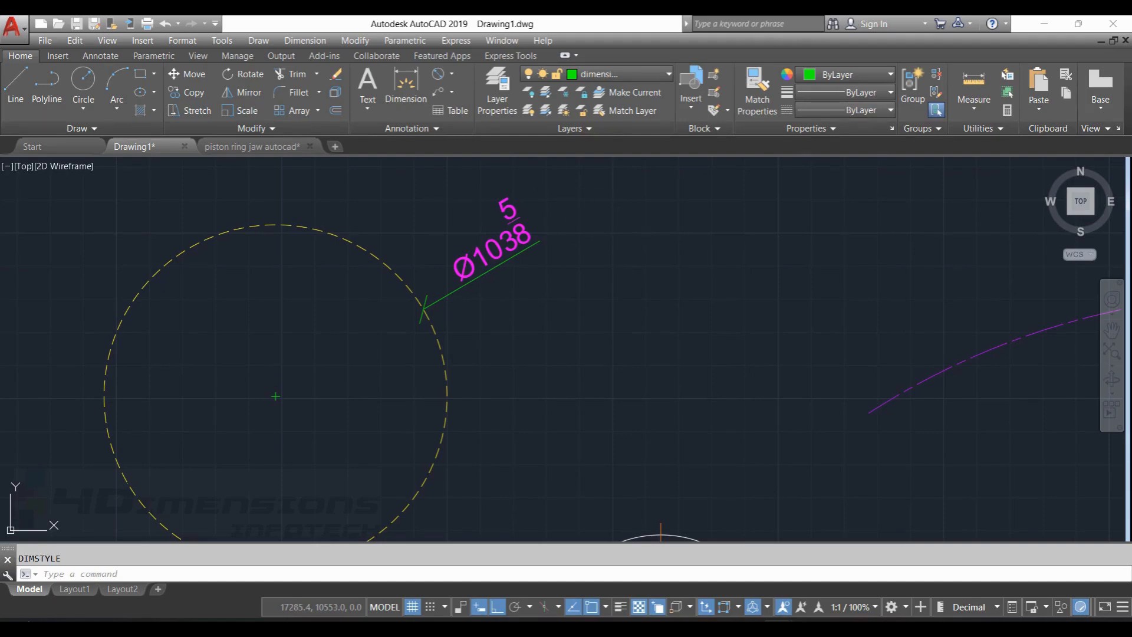
{"action": "left_click", "coordinate": [395, 245]}
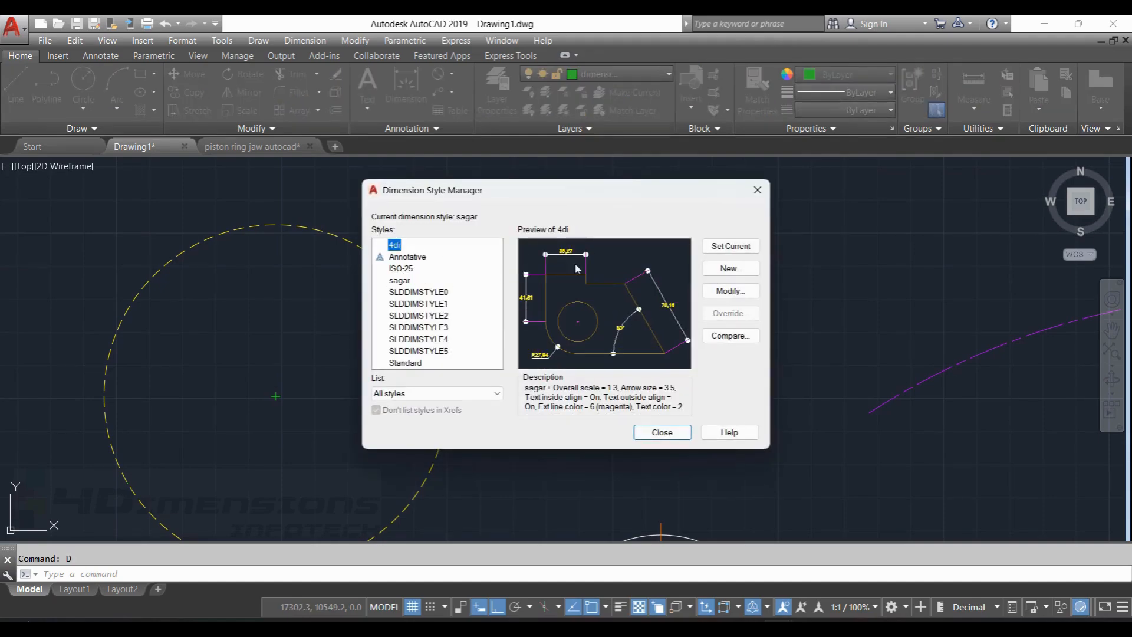
{"action": "left_click", "coordinate": [730, 245]}
{"action": "left_click", "coordinate": [662, 432]}
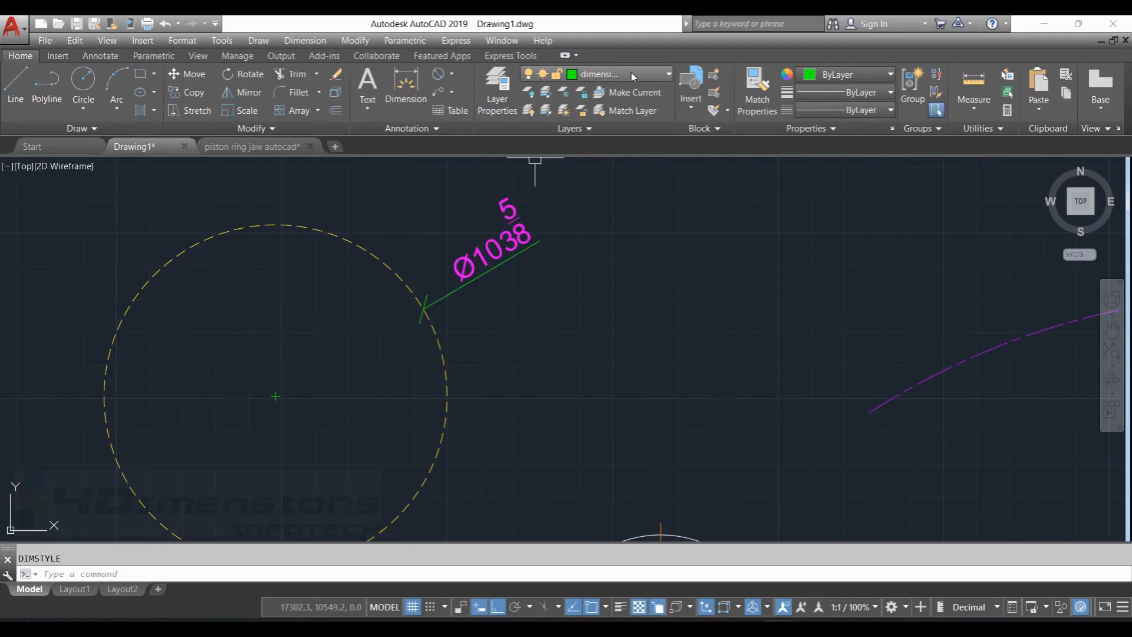
Step: Add a second diameter dimension to the upper dashed circle, with its text out to the circle's right side
{"action": "left_click", "coordinate": [437, 74]}
{"action": "left_click", "coordinate": [446, 372]}
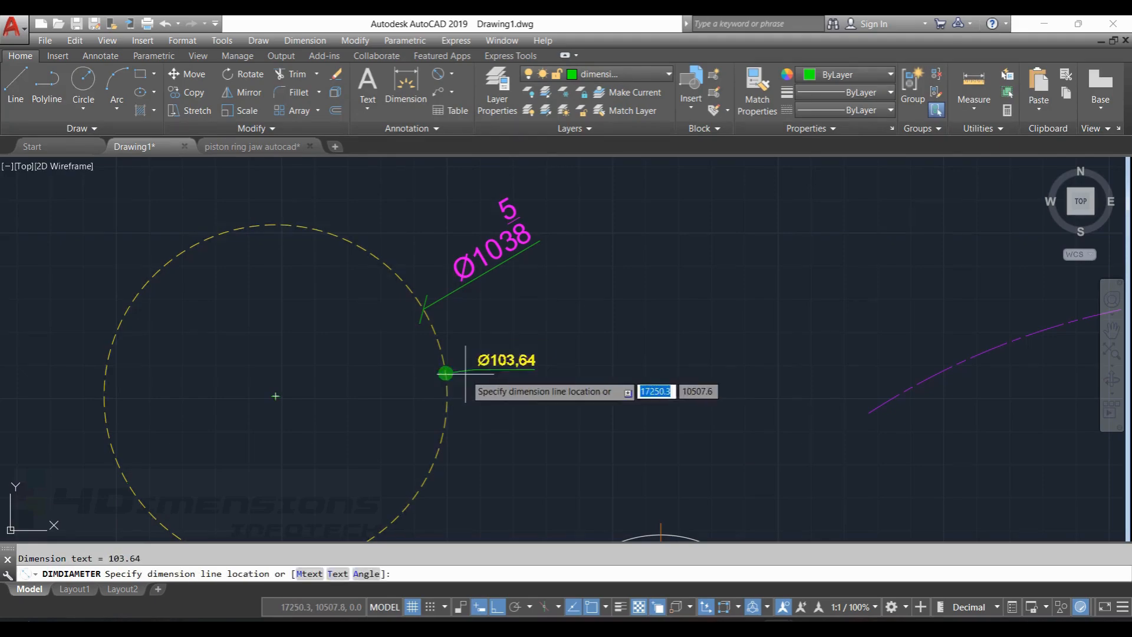
{"action": "left_click", "coordinate": [526, 372]}
{"action": "middle_click_drag", "start_coordinate": [658, 315], "coordinate": [688, 326]}
{"action": "key", "text": "Escape"}
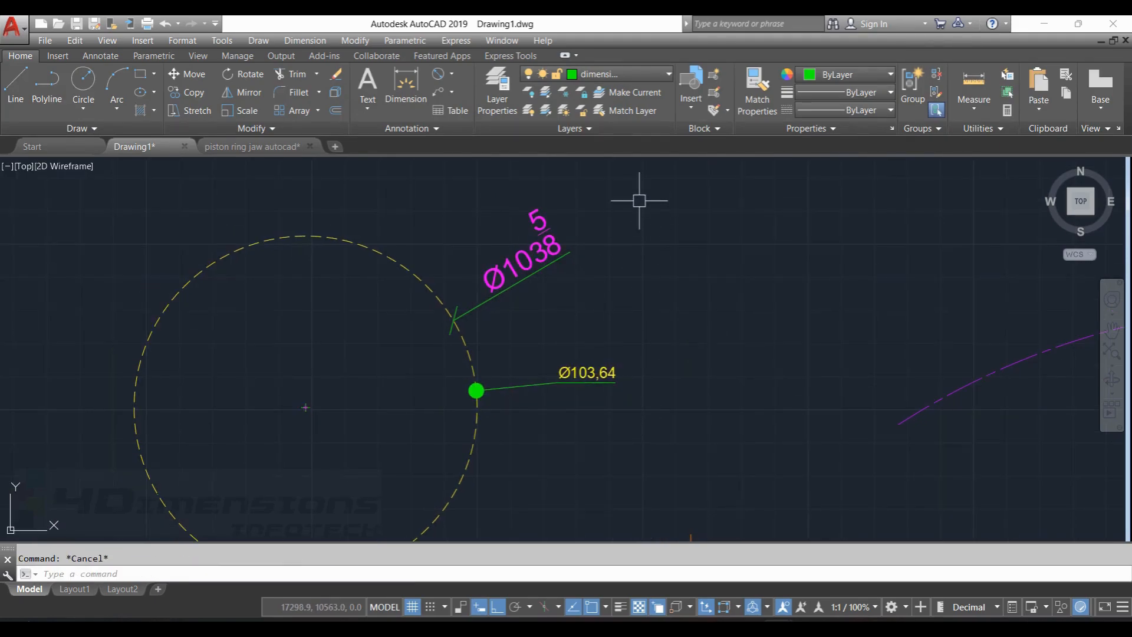
Step: Make ISO-25 the current dimension style
{"action": "type", "text": "D"}
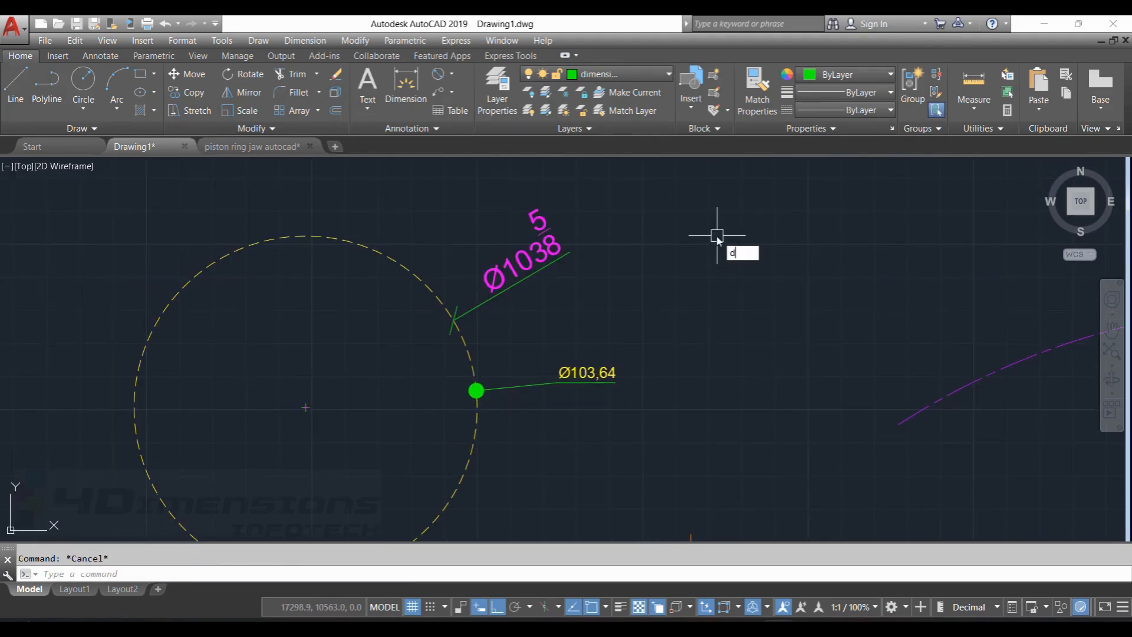
{"action": "key", "text": "Return"}
{"action": "left_click", "coordinate": [407, 268]}
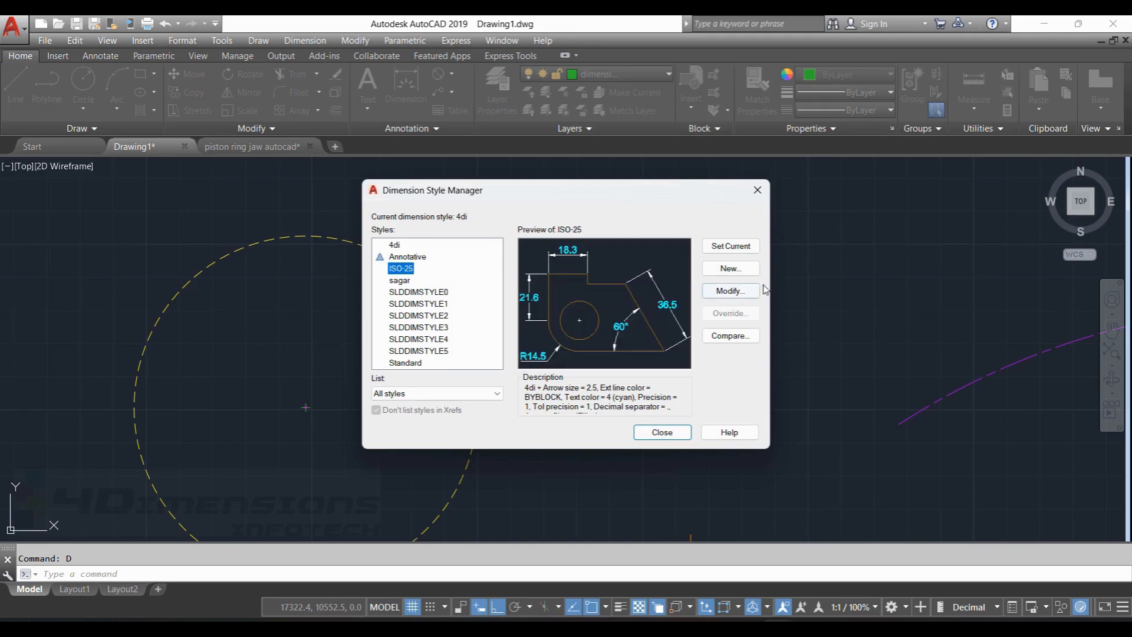
{"action": "left_click", "coordinate": [730, 246]}
{"action": "left_click", "coordinate": [662, 432]}
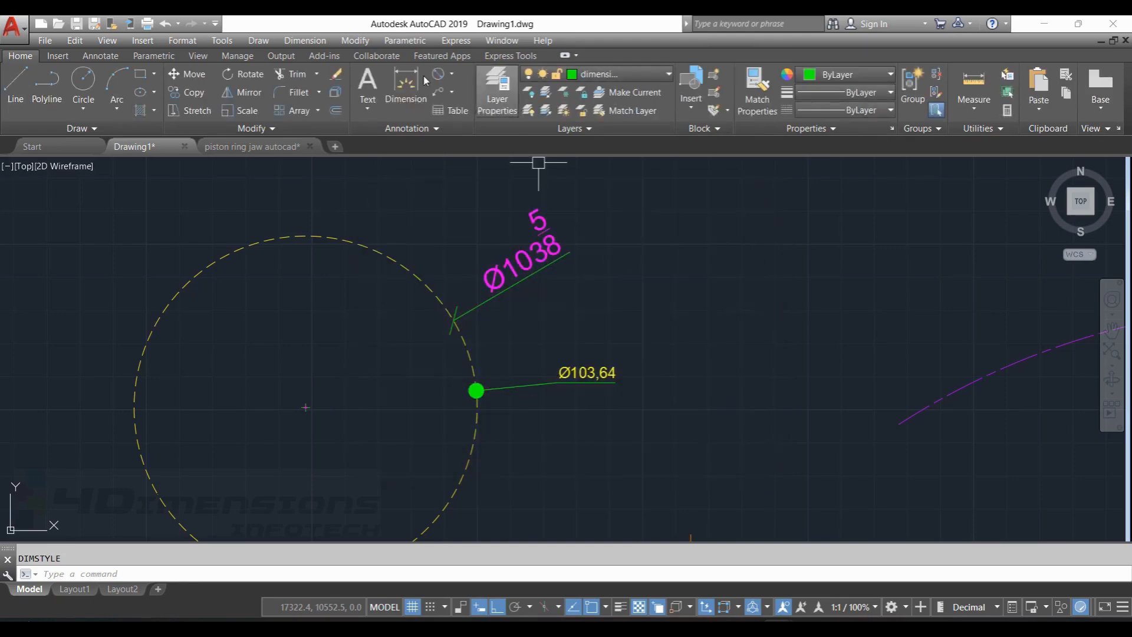
Step: Add a third diameter dimension to the same dashed circle, placed above the custom-style dimension
{"action": "left_click", "coordinate": [438, 74]}
{"action": "left_click", "coordinate": [451, 73]}
{"action": "left_click", "coordinate": [473, 252]}
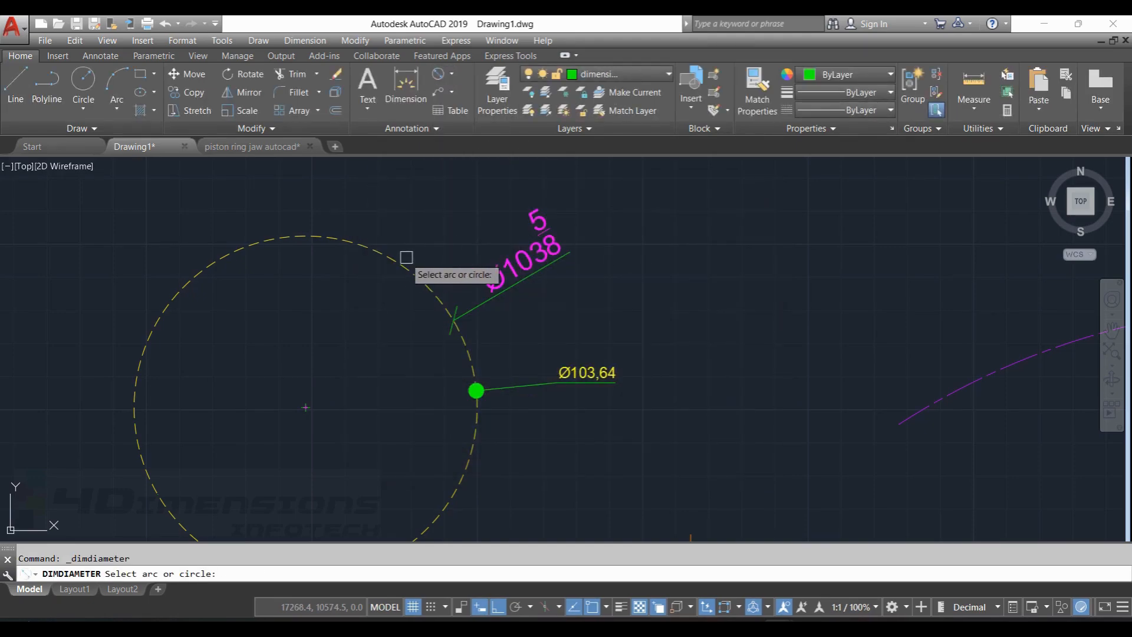
{"action": "left_click", "coordinate": [407, 255]}
{"action": "left_click", "coordinate": [441, 200]}
{"action": "key", "text": "Escape"}
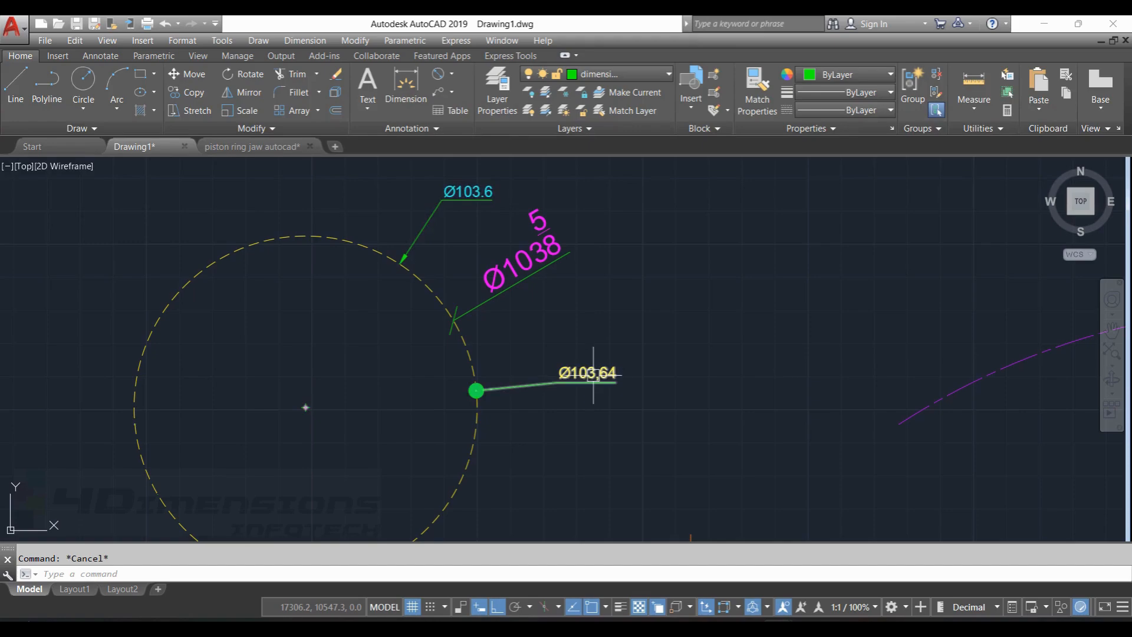
Step: Open DesignCenter to view the content categories of Drawing1.dwg, and close it again
{"action": "scroll", "coordinate": [677, 253], "scroll_direction": "down", "scroll_amount": 7}
{"action": "scroll", "coordinate": [427, 236], "scroll_direction": "up", "scroll_amount": 2}
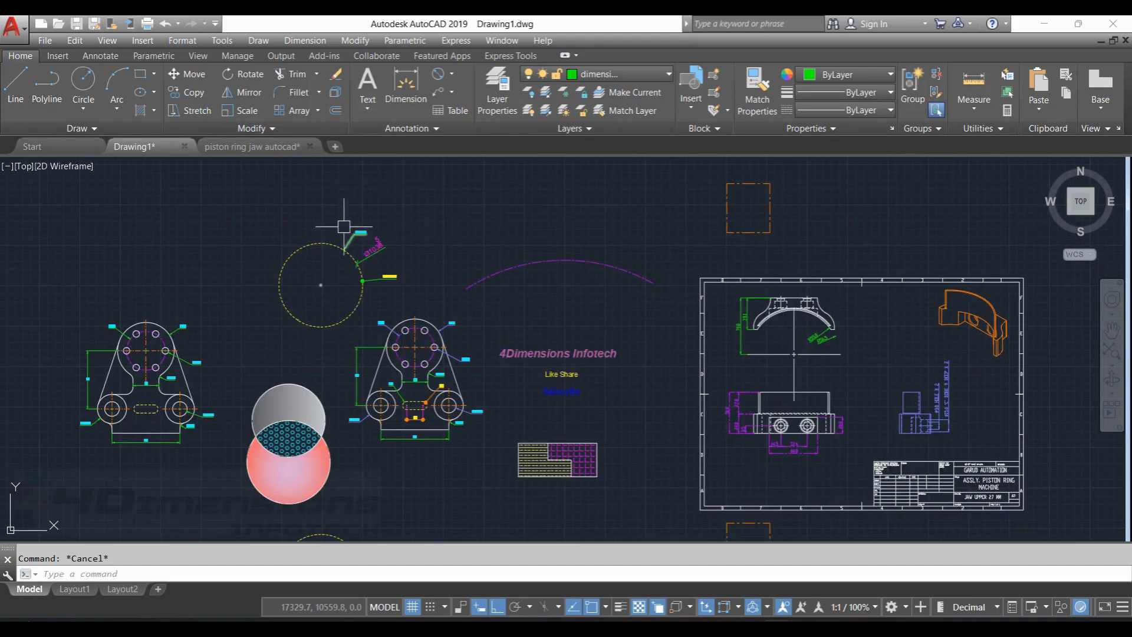
{"action": "scroll", "coordinate": [566, 218], "scroll_direction": "down", "scroll_amount": 2}
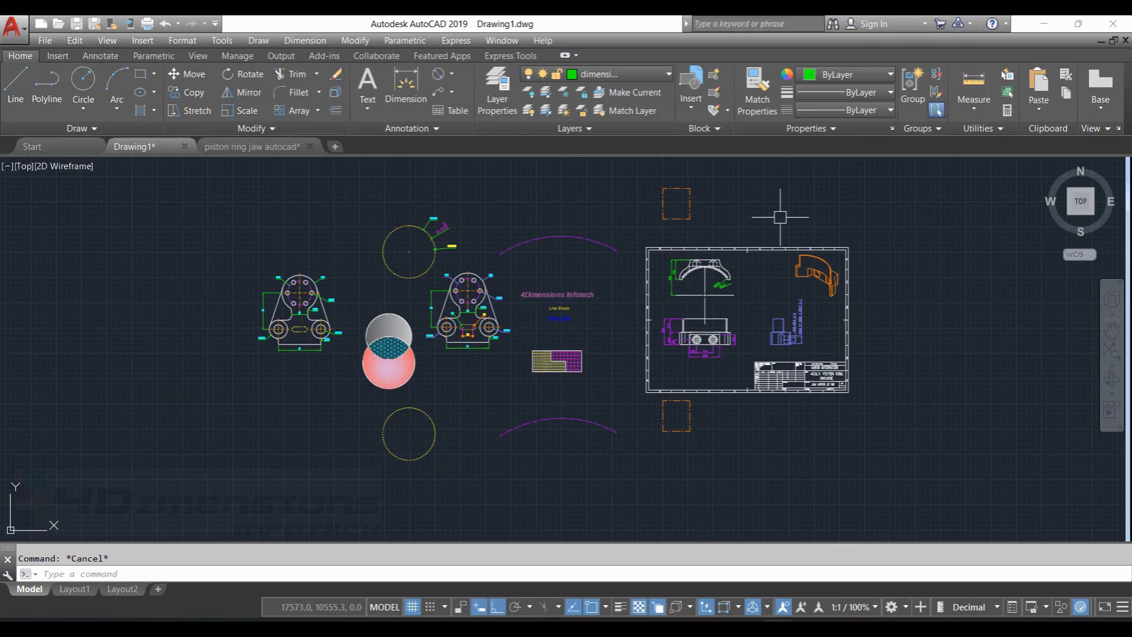
{"action": "middle_click_drag", "start_coordinate": [779, 217], "coordinate": [736, 243]}
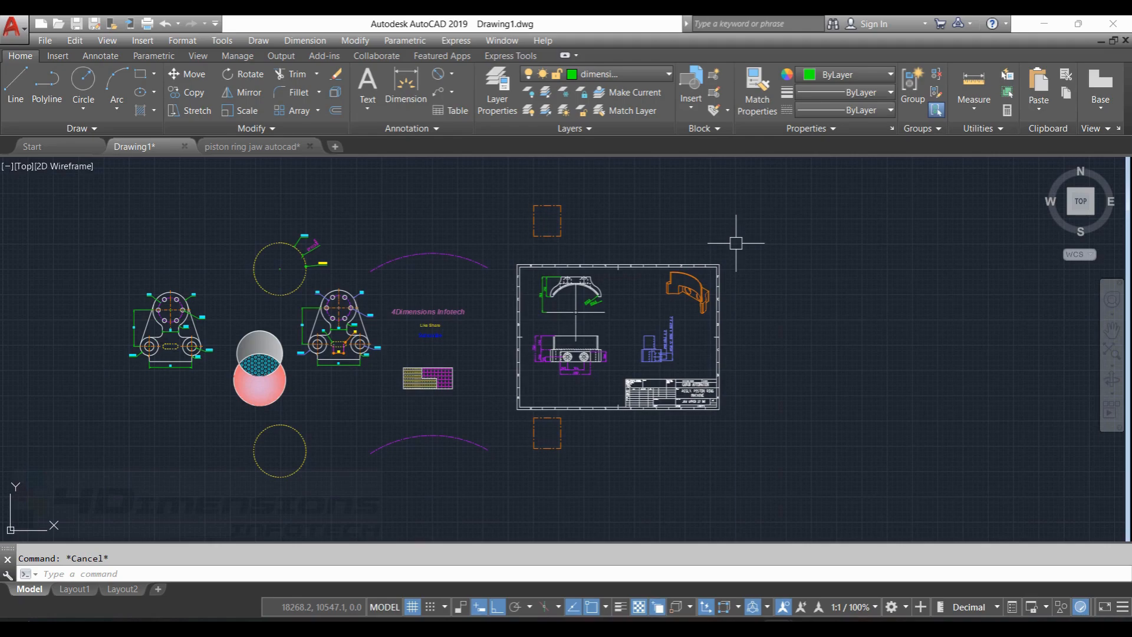
{"action": "type", "text": "ADC"}
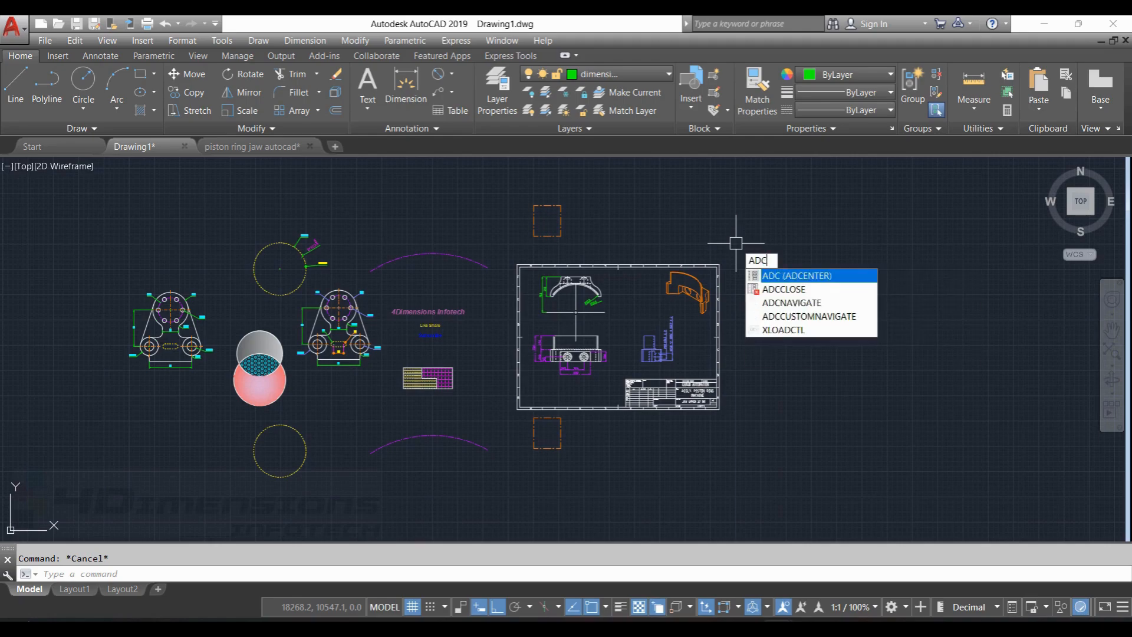
{"action": "key", "text": "Return"}
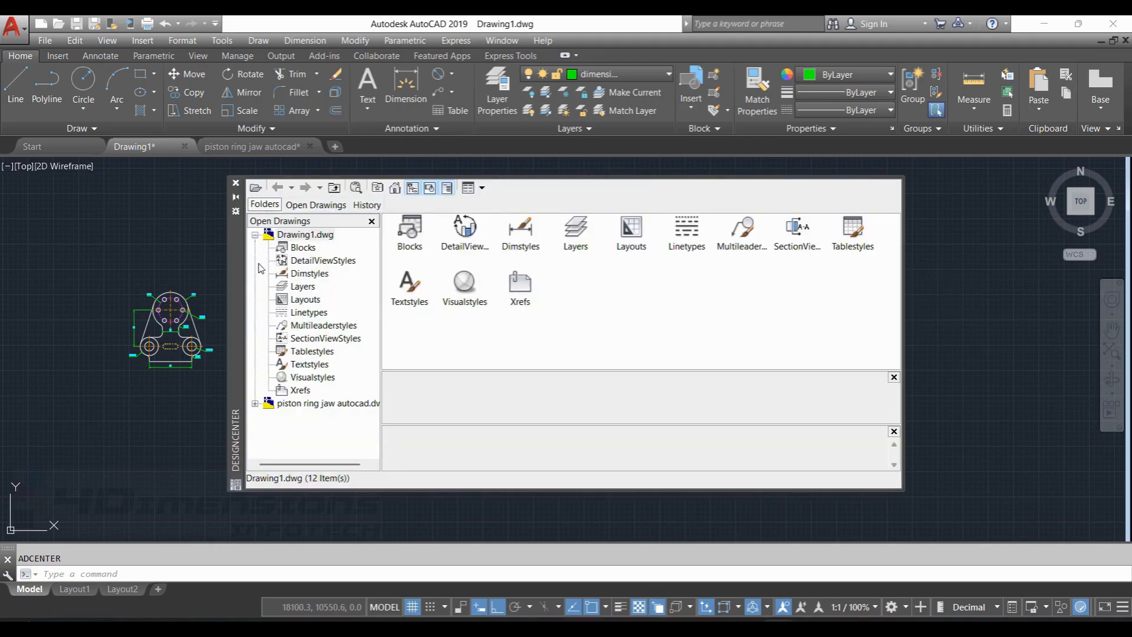
{"action": "left_click", "coordinate": [235, 182]}
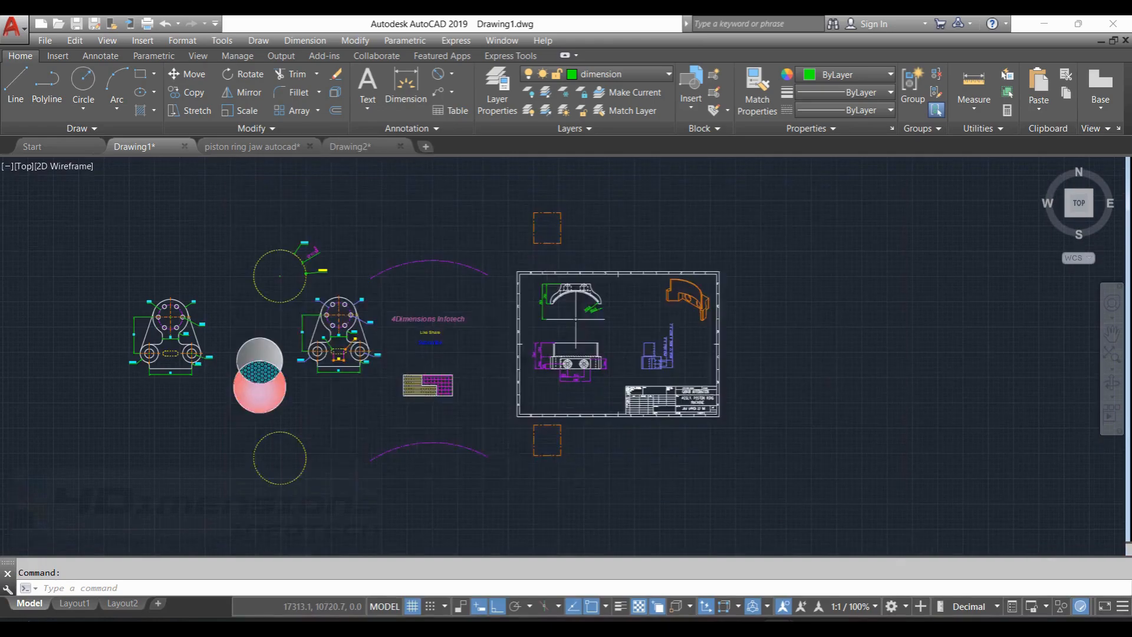
Step: Examine the layers, loaded linetypes and dimension styles available in Drawing1
{"action": "scroll", "coordinate": [576, 260], "scroll_direction": "up", "scroll_amount": 2}
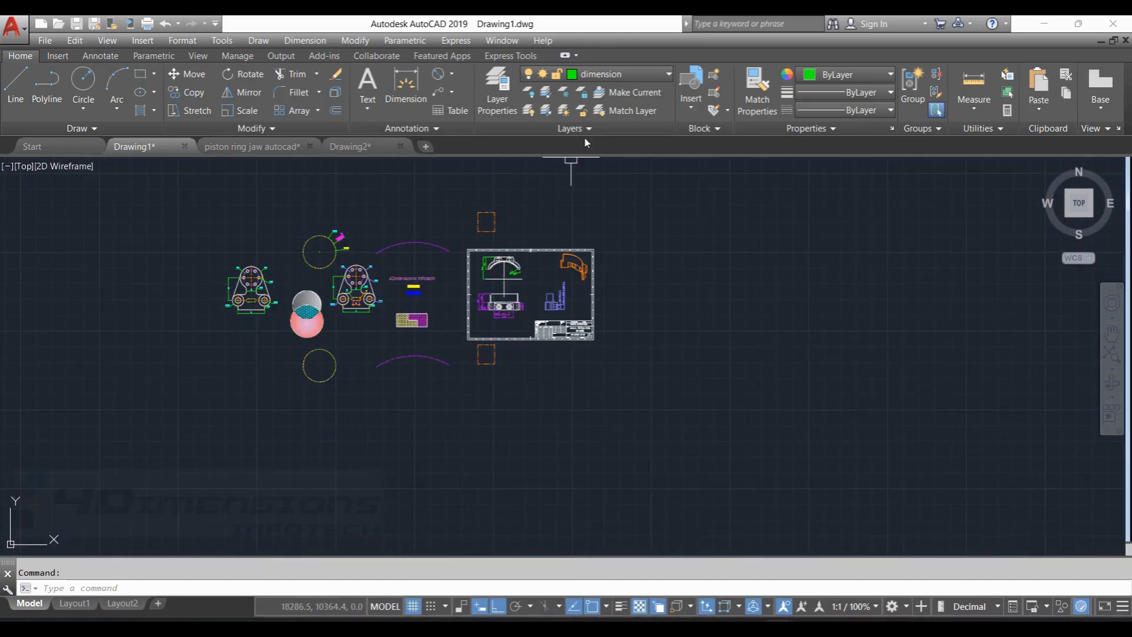
{"action": "left_click", "coordinate": [636, 78]}
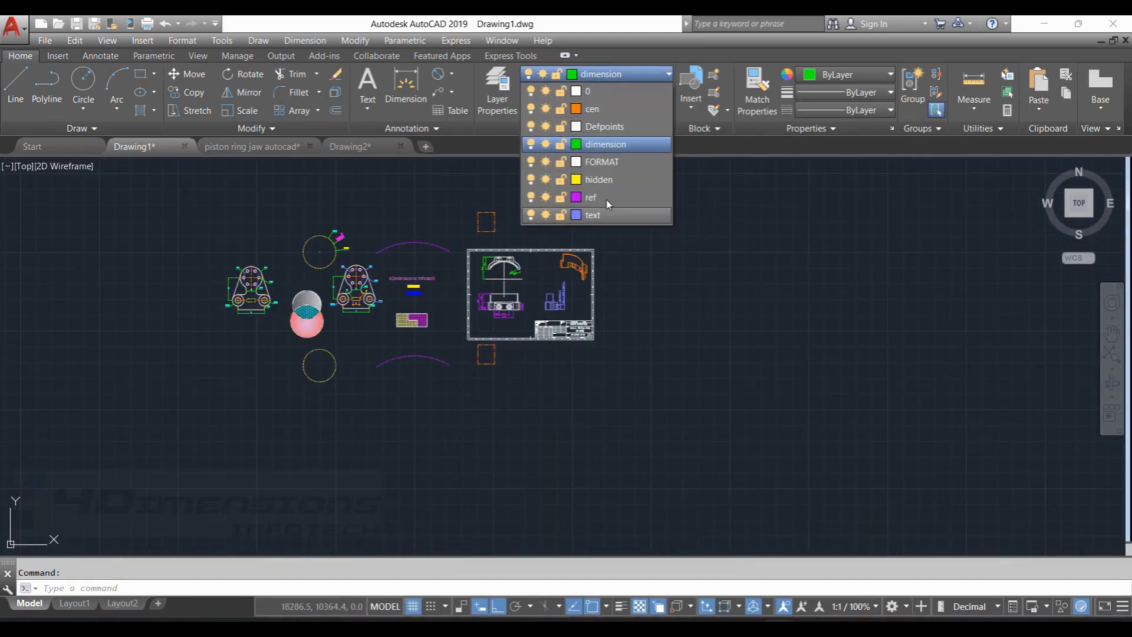
{"action": "left_click", "coordinate": [855, 110]}
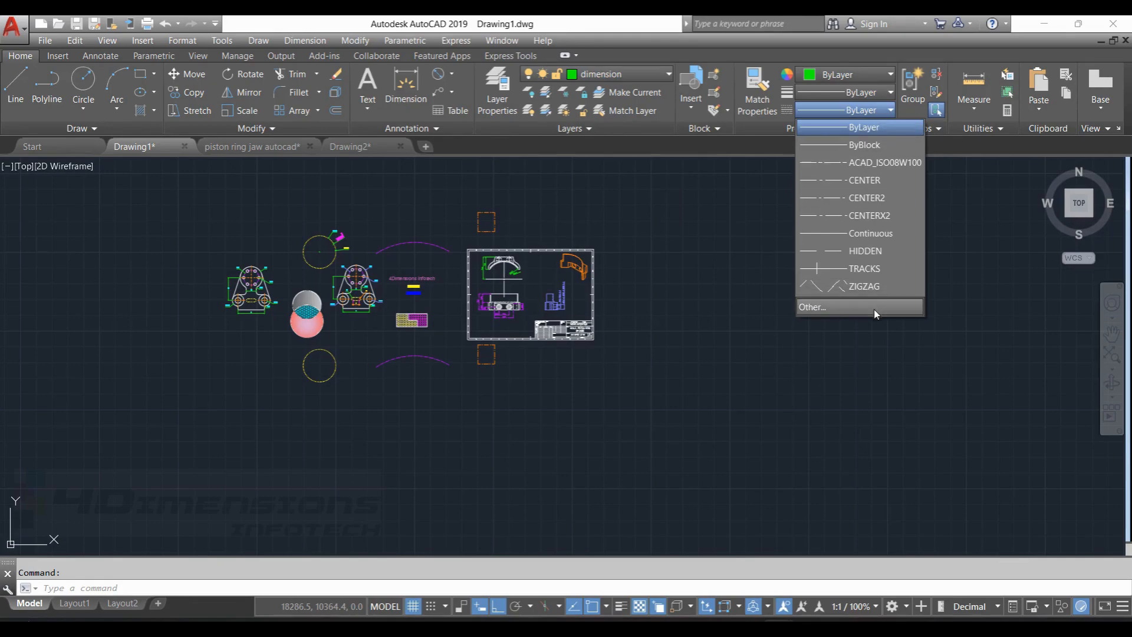
{"action": "key", "text": "Escape"}
{"action": "type", "text": "D"}
{"action": "key", "text": "Return"}
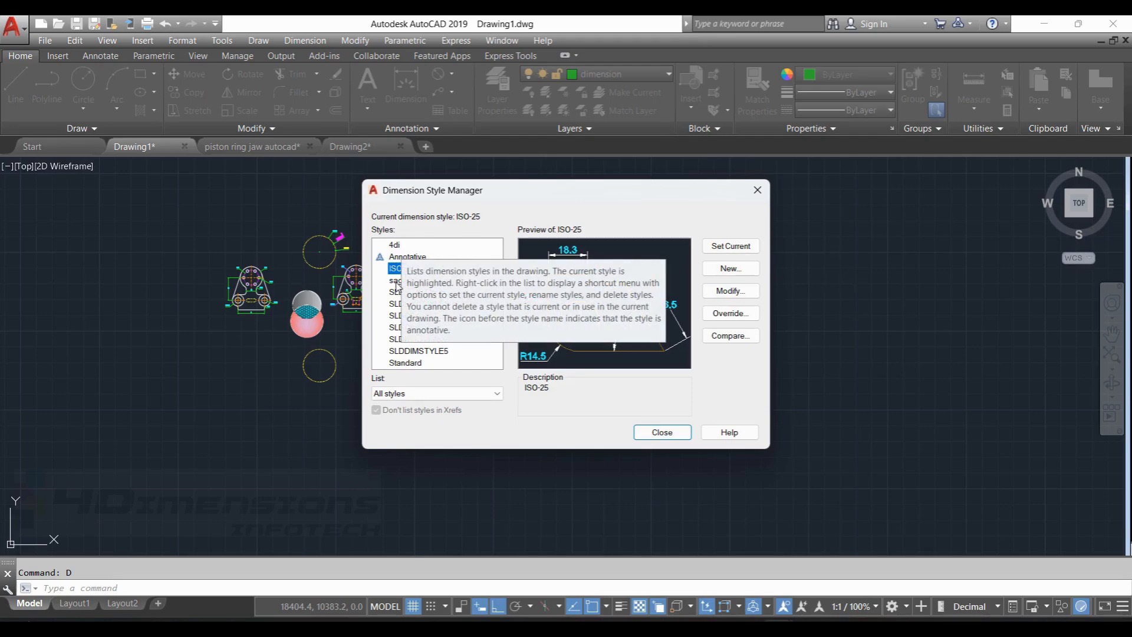
{"action": "key", "text": "Escape"}
Step: Review the blocks available for insertion in Drawing1 and its layer list
{"action": "scroll", "coordinate": [748, 195], "scroll_direction": "up", "scroll_amount": 2}
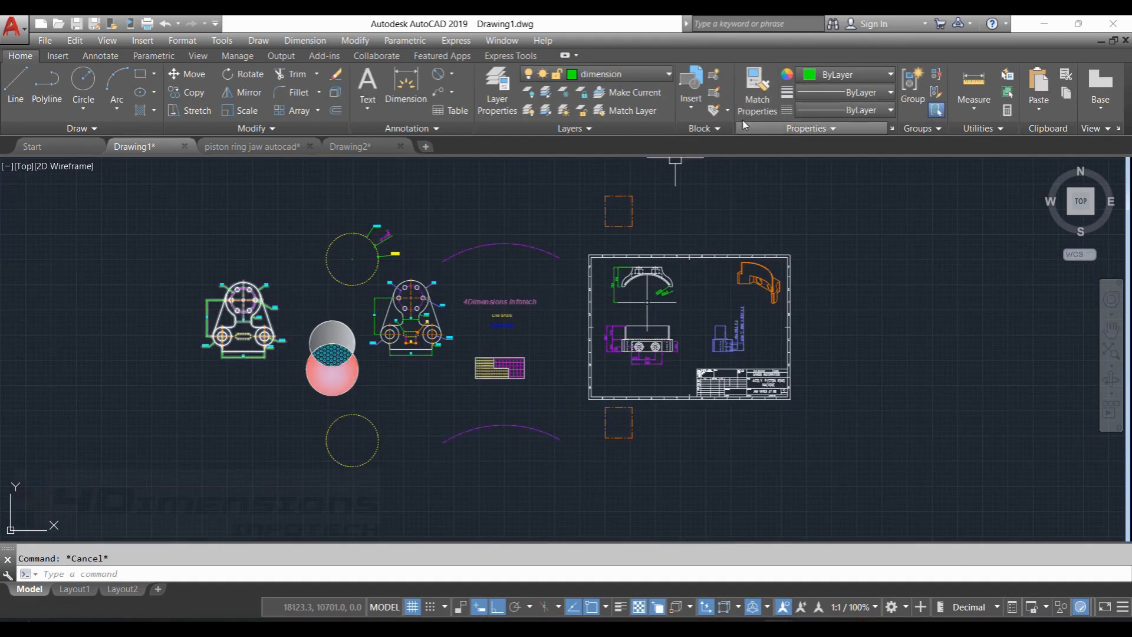
{"action": "left_click", "coordinate": [691, 95]}
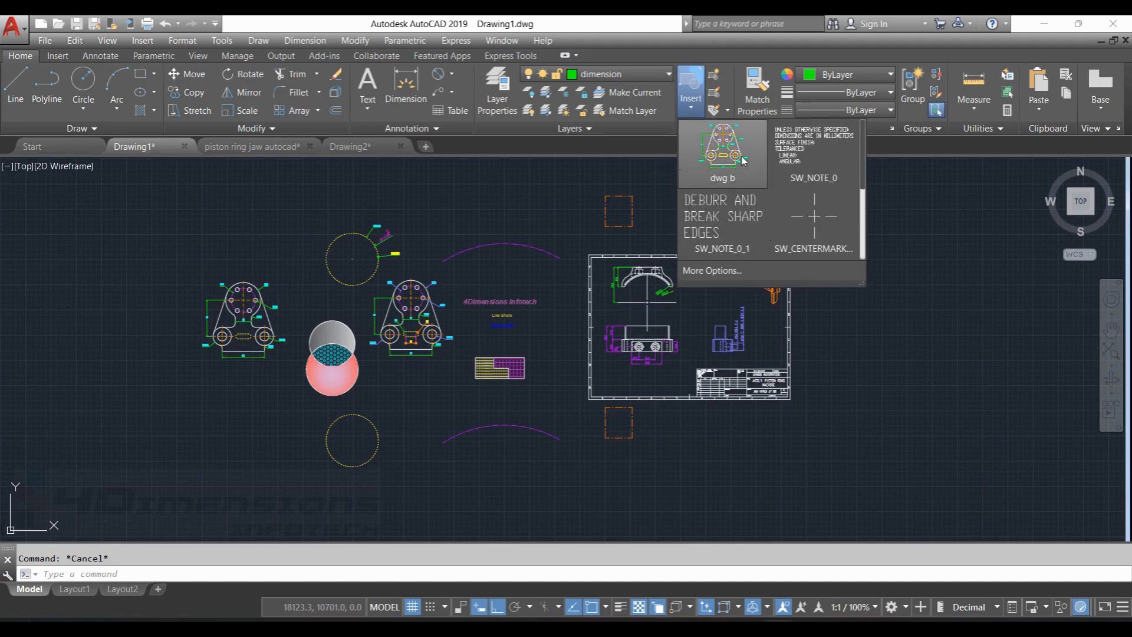
{"action": "middle_click_drag", "start_coordinate": [262, 285], "coordinate": [357, 275]}
{"action": "scroll", "coordinate": [499, 292], "scroll_direction": "down", "scroll_amount": 2}
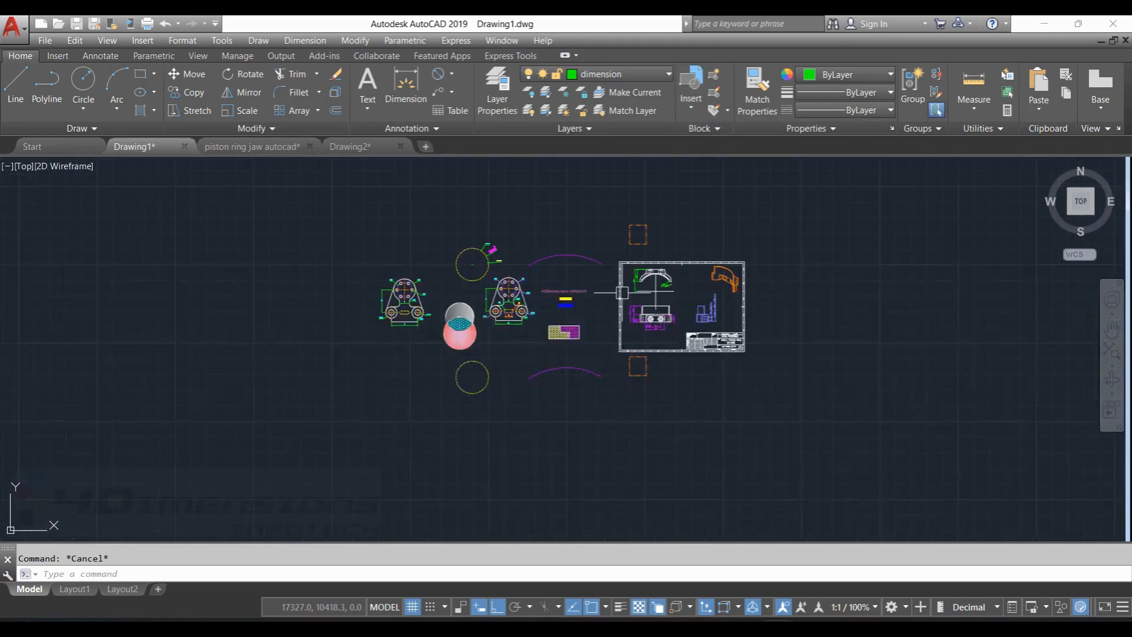
{"action": "middle_click_drag", "start_coordinate": [620, 292], "coordinate": [499, 304]}
{"action": "scroll", "coordinate": [479, 296], "scroll_direction": "up", "scroll_amount": 2}
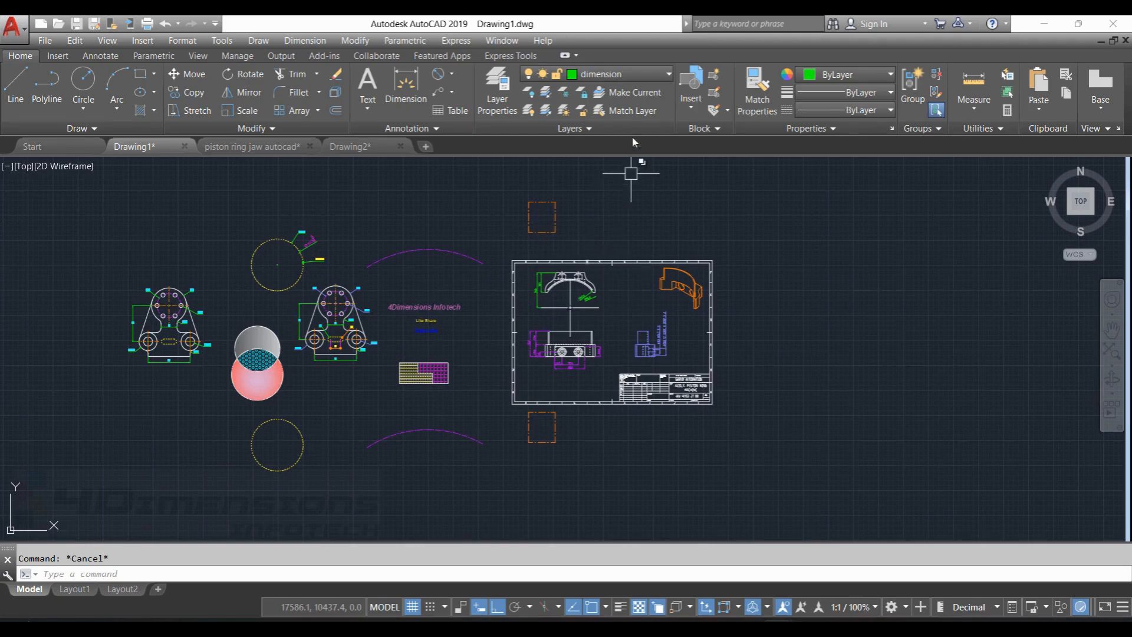
{"action": "left_click", "coordinate": [625, 74]}
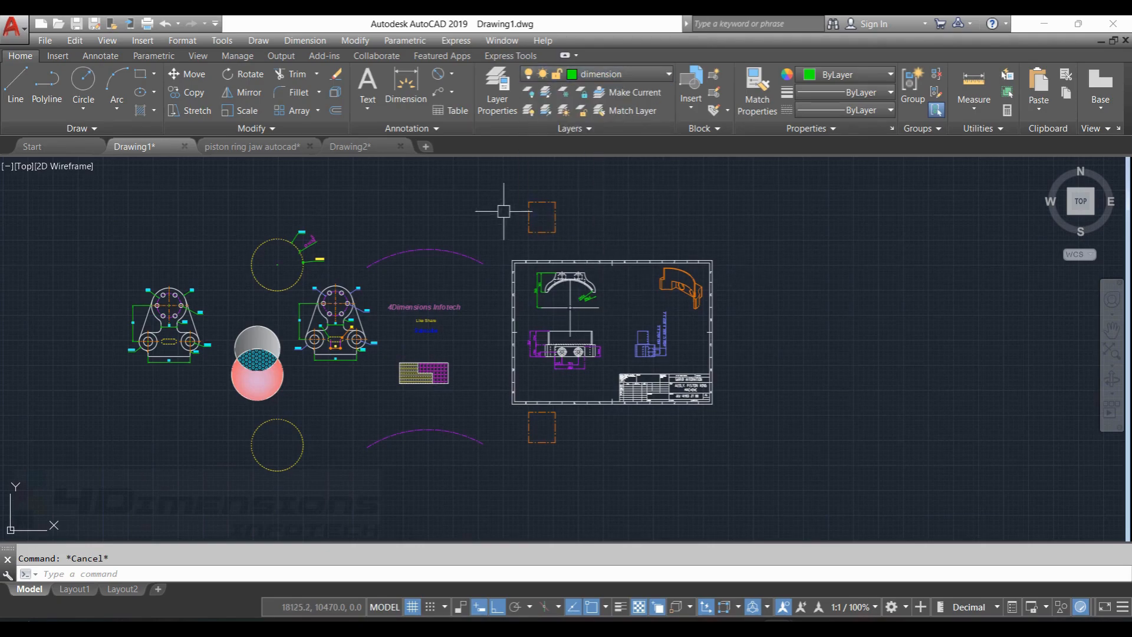
Step: Switch to Drawing2 and open DesignCenter showing the content categories of the open drawings
{"action": "left_click", "coordinate": [350, 146]}
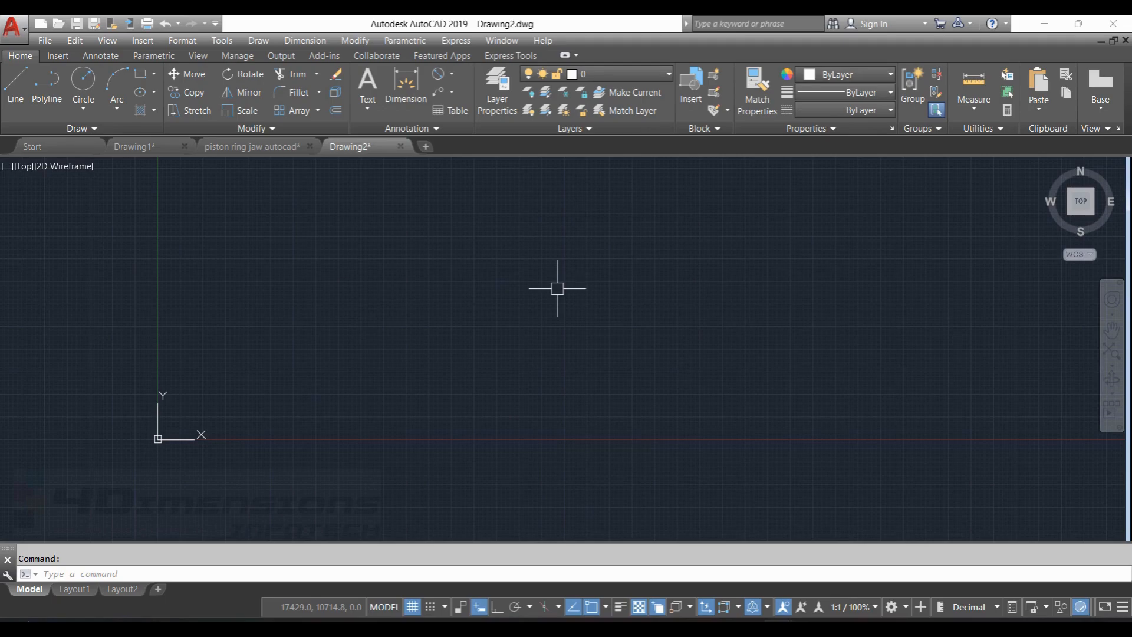
{"action": "type", "text": "ad"}
{"action": "key", "text": "Return"}
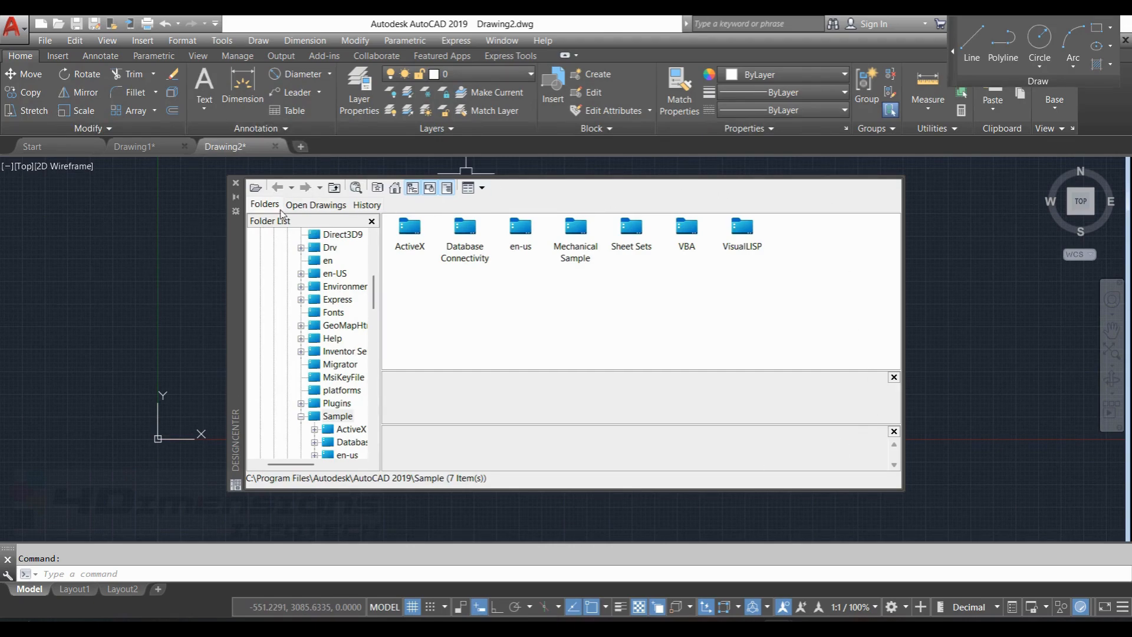
{"action": "left_click", "coordinate": [367, 205]}
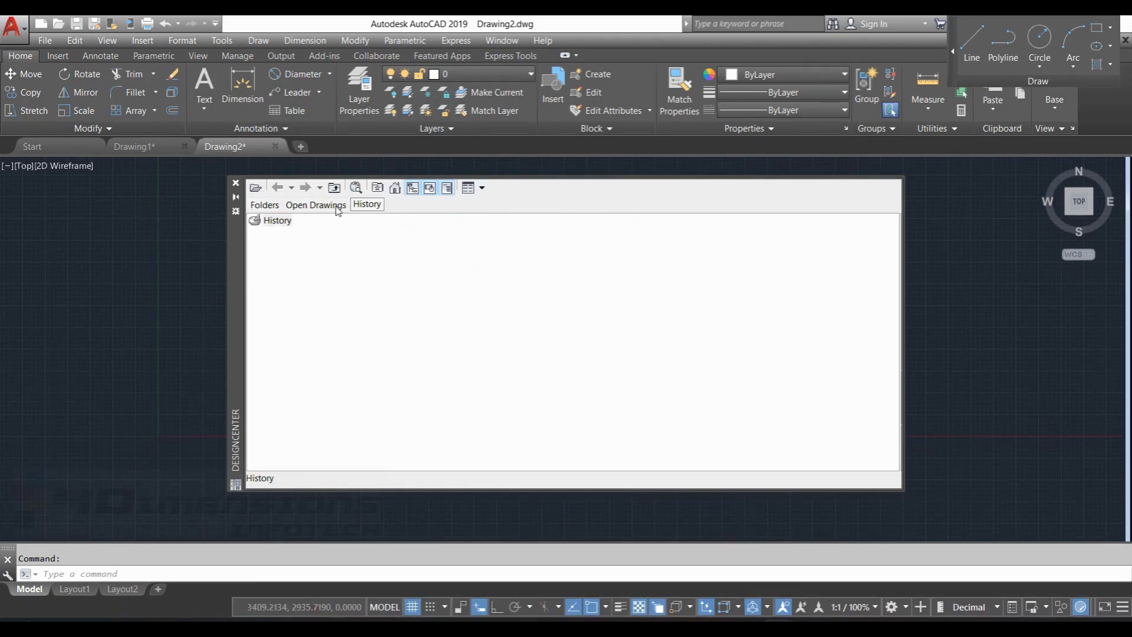
{"action": "left_click", "coordinate": [313, 206]}
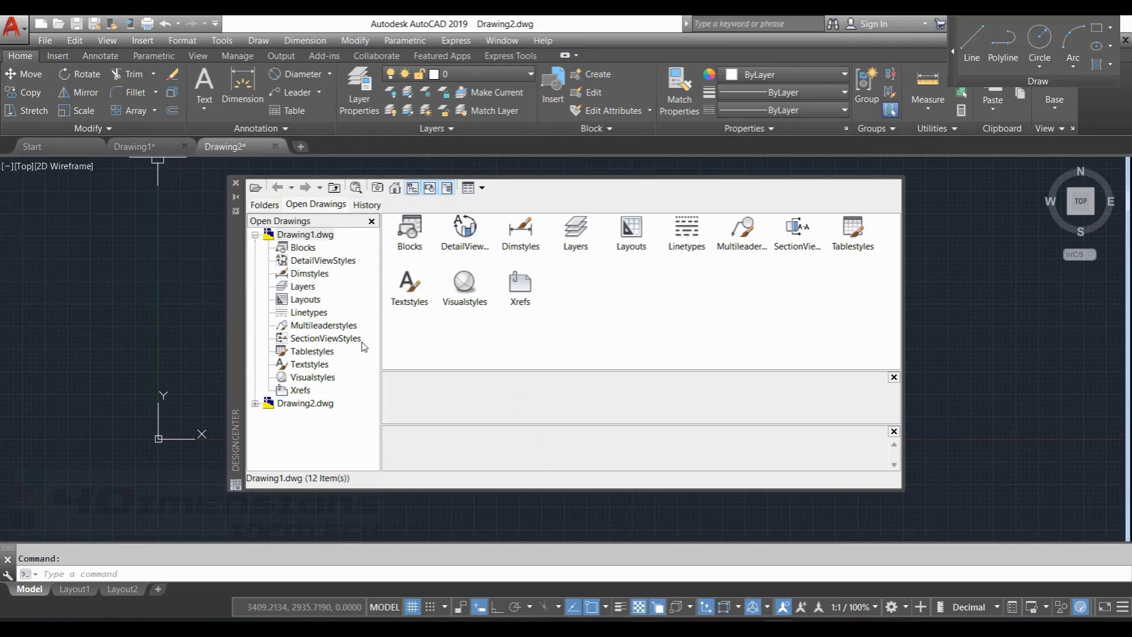
Step: Insert the block dwg b from Drawing1.dwg into empty model space of Drawing2, near the Y axis above the origin
{"action": "mouse_move", "coordinate": [147, 148]}
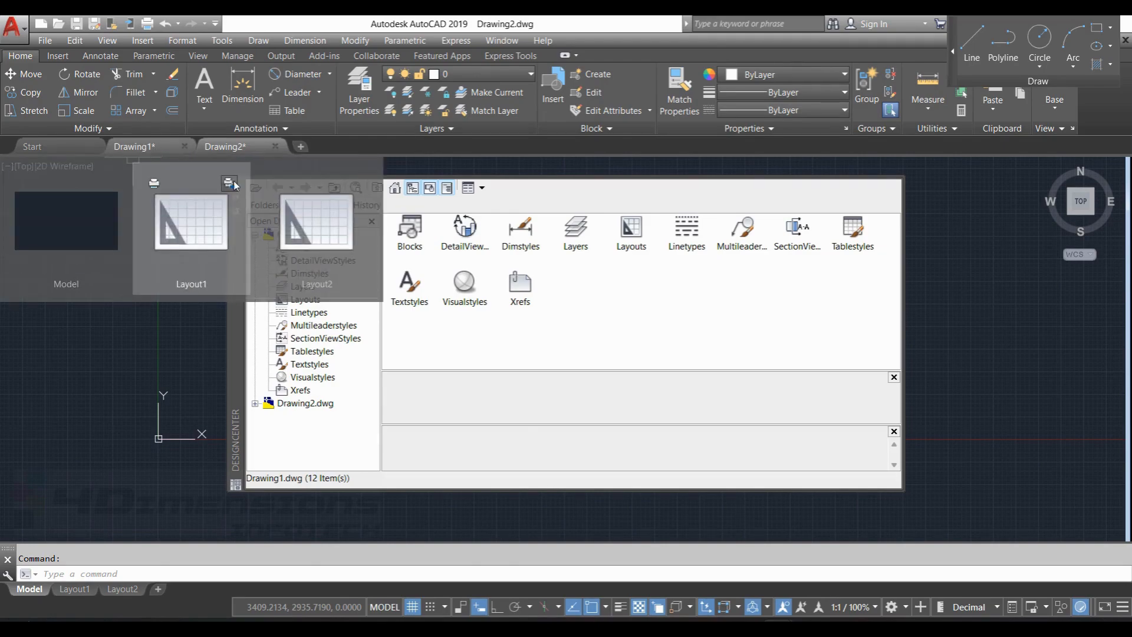
{"action": "left_click", "coordinate": [255, 235]}
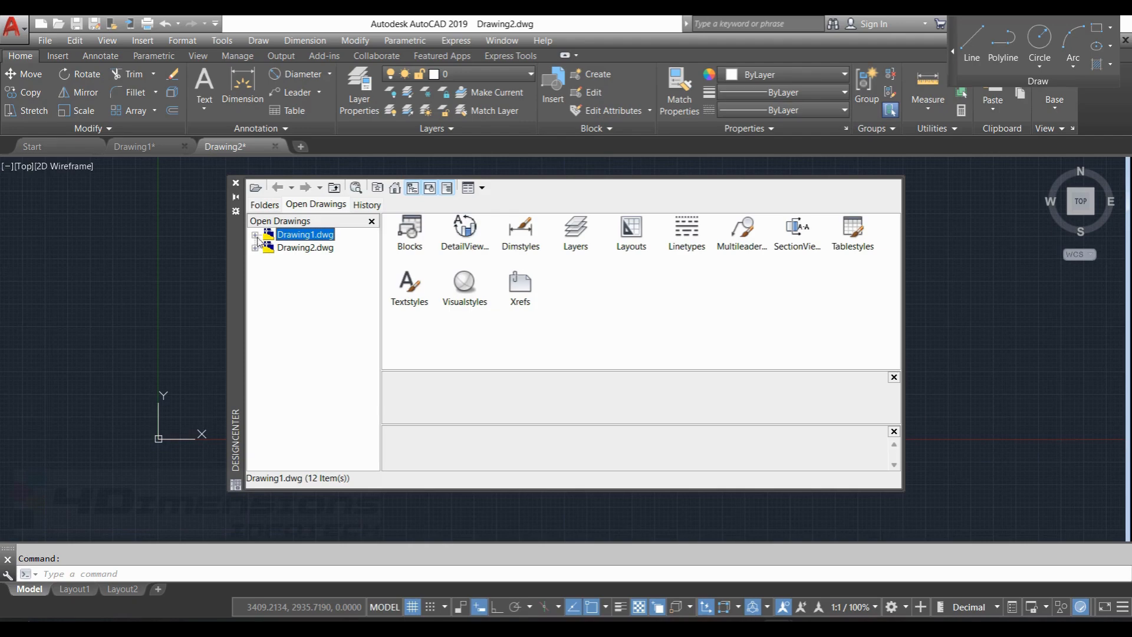
{"action": "left_click", "coordinate": [255, 236]}
{"action": "left_click", "coordinate": [304, 247]}
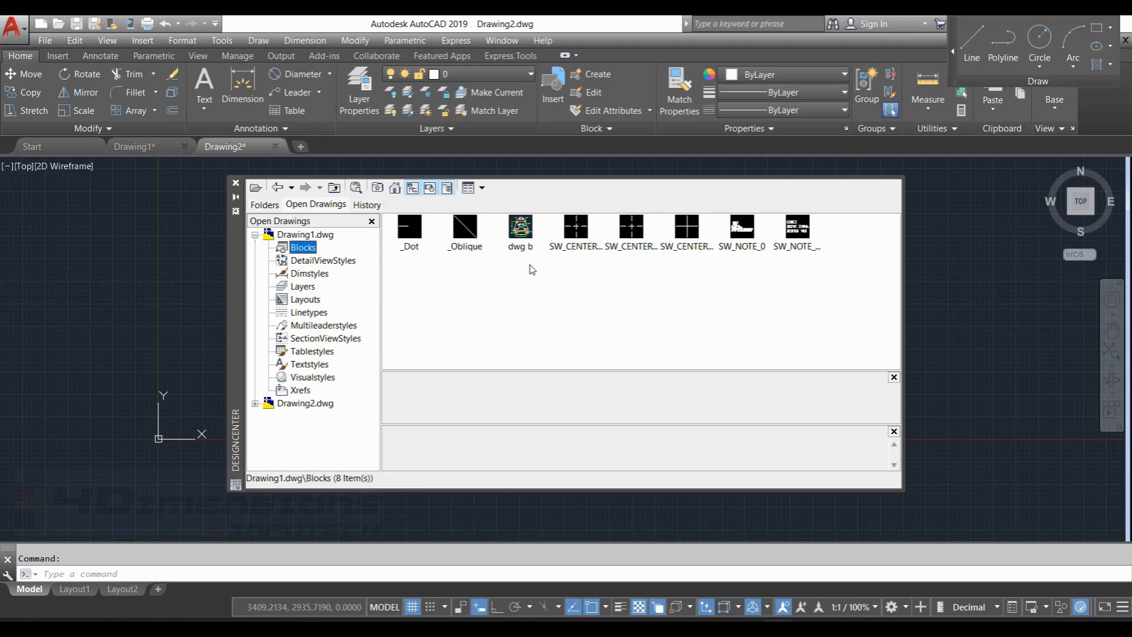
{"action": "left_click", "coordinate": [521, 227]}
{"action": "mouse_move", "coordinate": [521, 227]}
{"action": "left_mouse_down"}
{"action": "mouse_move", "coordinate": [498, 260]}
{"action": "mouse_move", "coordinate": [134, 337]}
{"action": "left_mouse_up"}
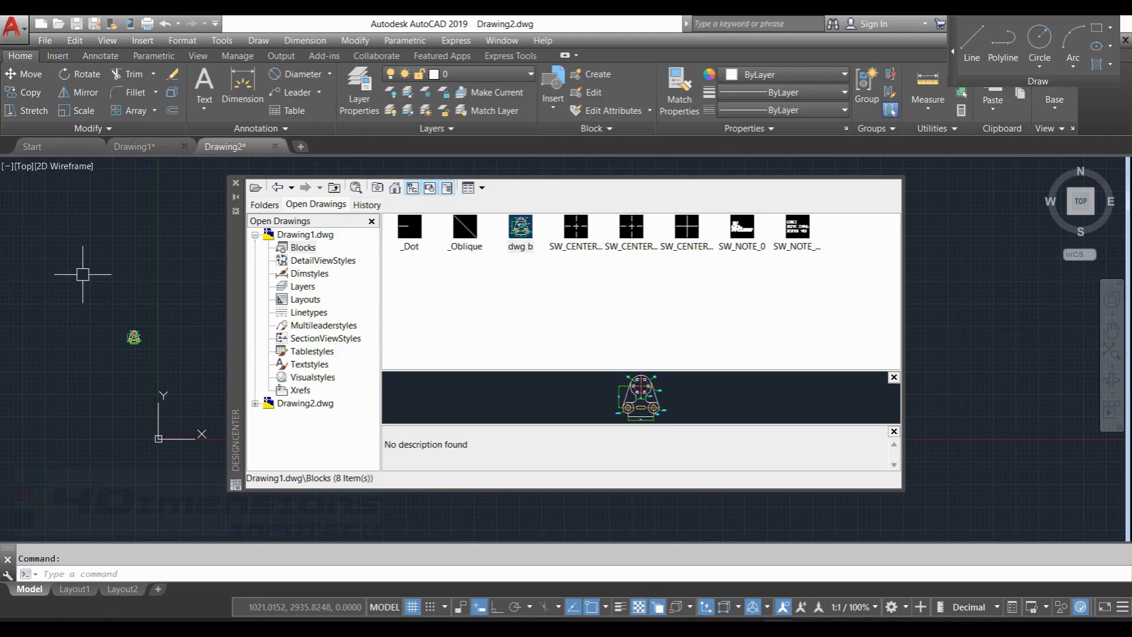
{"action": "mouse_move", "coordinate": [240, 150]}
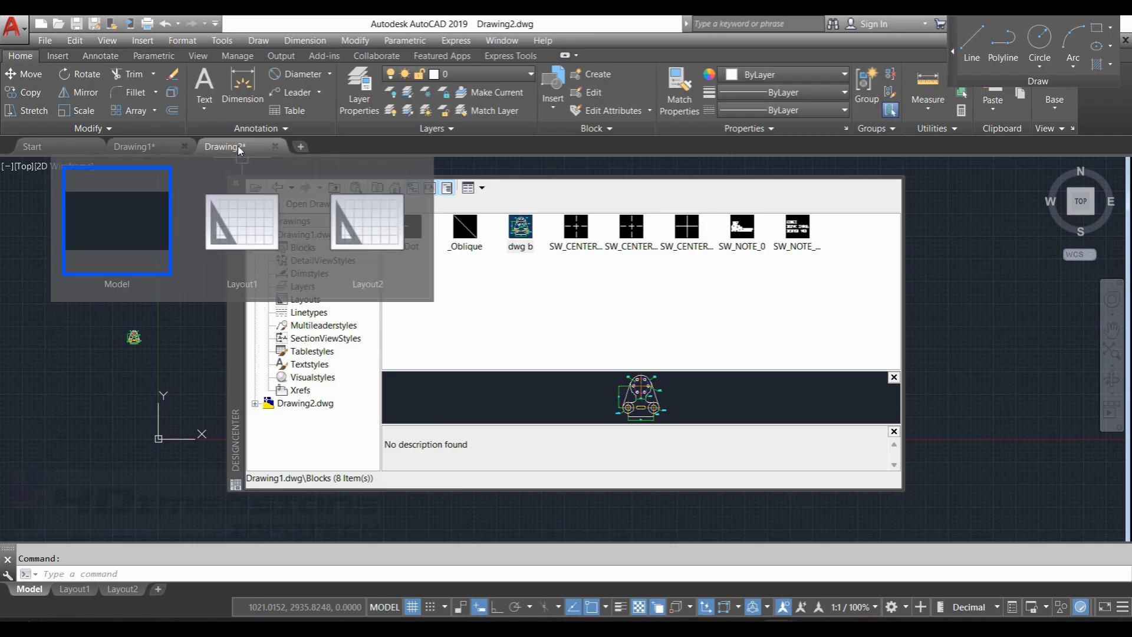
Step: Copy the layers text, ref, hidden, dimension and cen from Drawing1.dwg into Drawing2
{"action": "left_click", "coordinate": [303, 287]}
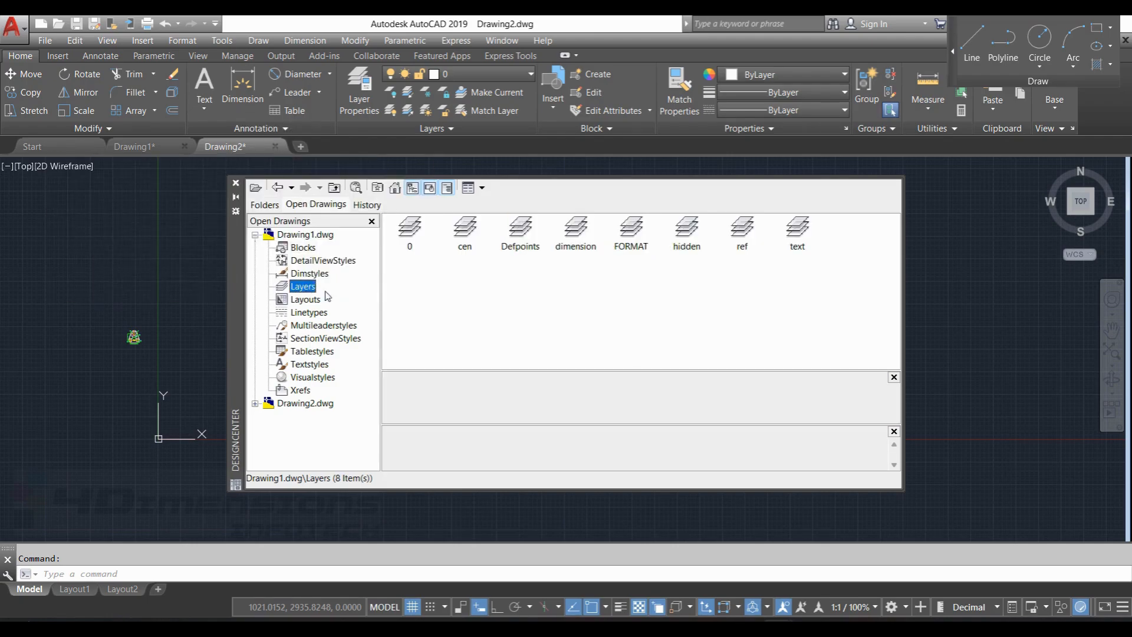
{"action": "left_click", "coordinate": [802, 230]}
{"action": "left_click_drag", "start_coordinate": [964, 372], "coordinate": [1028, 398]}
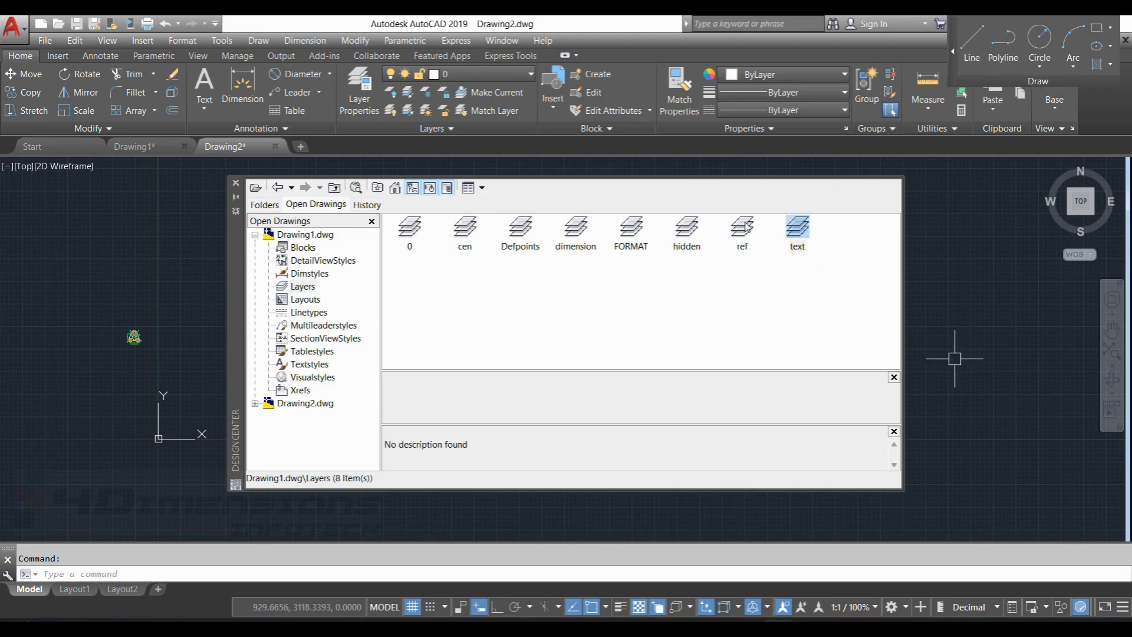
{"action": "left_click_drag", "start_coordinate": [743, 222], "coordinate": [926, 370]}
{"action": "left_click", "coordinate": [694, 229]}
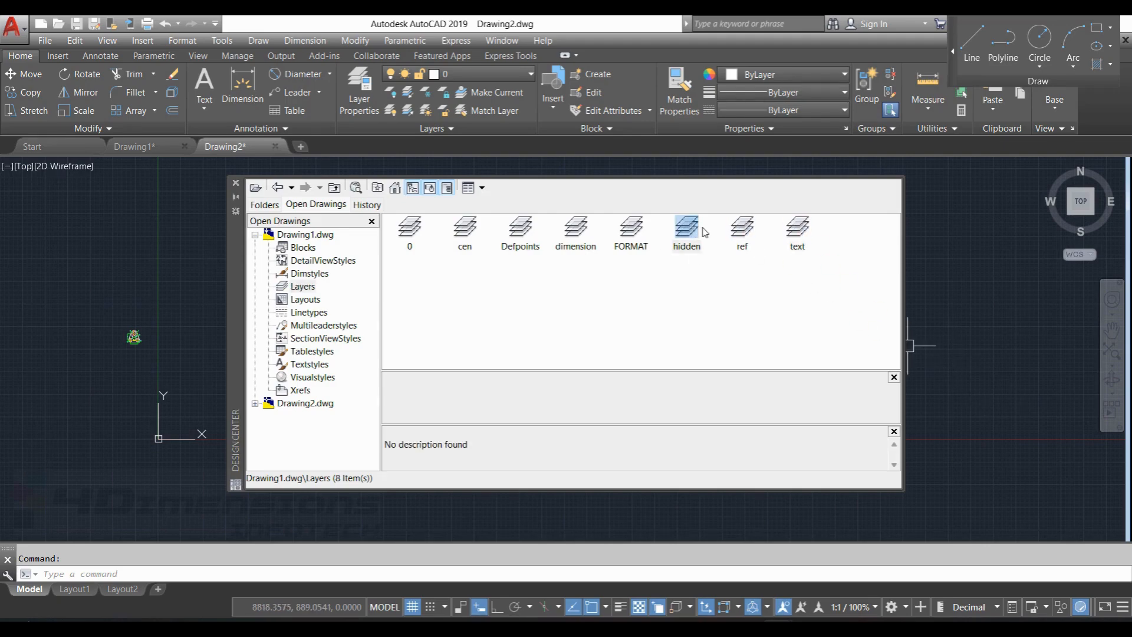
{"action": "left_click", "coordinate": [575, 224]}
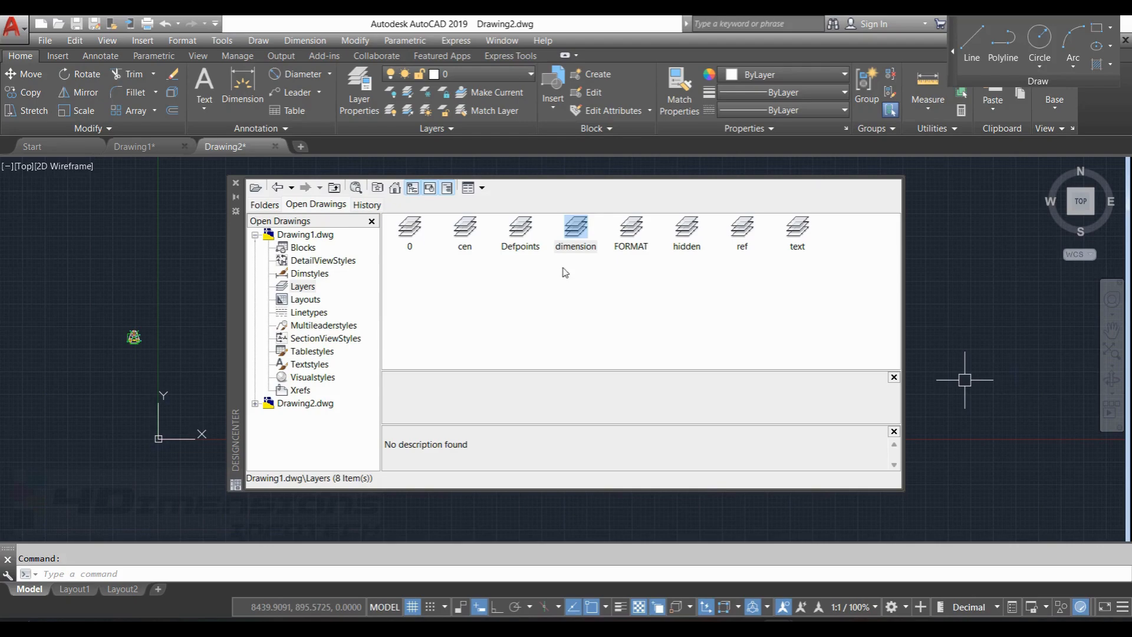
{"action": "left_click", "coordinate": [465, 227]}
Step: Copy the TRACKS, HIDDEN, ZIGZAG, CENTER, CENTER2 and CENTERX2 linetypes from Drawing1.dwg into Drawing2
{"action": "left_click", "coordinate": [309, 313]}
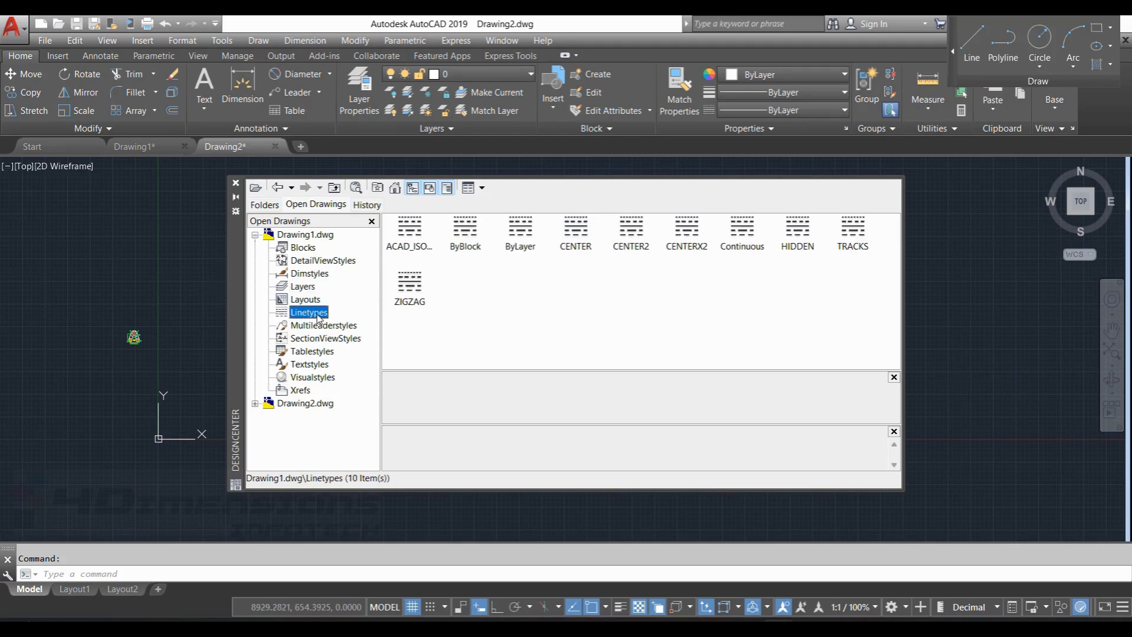
{"action": "left_click", "coordinate": [843, 251]}
{"action": "left_click", "coordinate": [807, 246]}
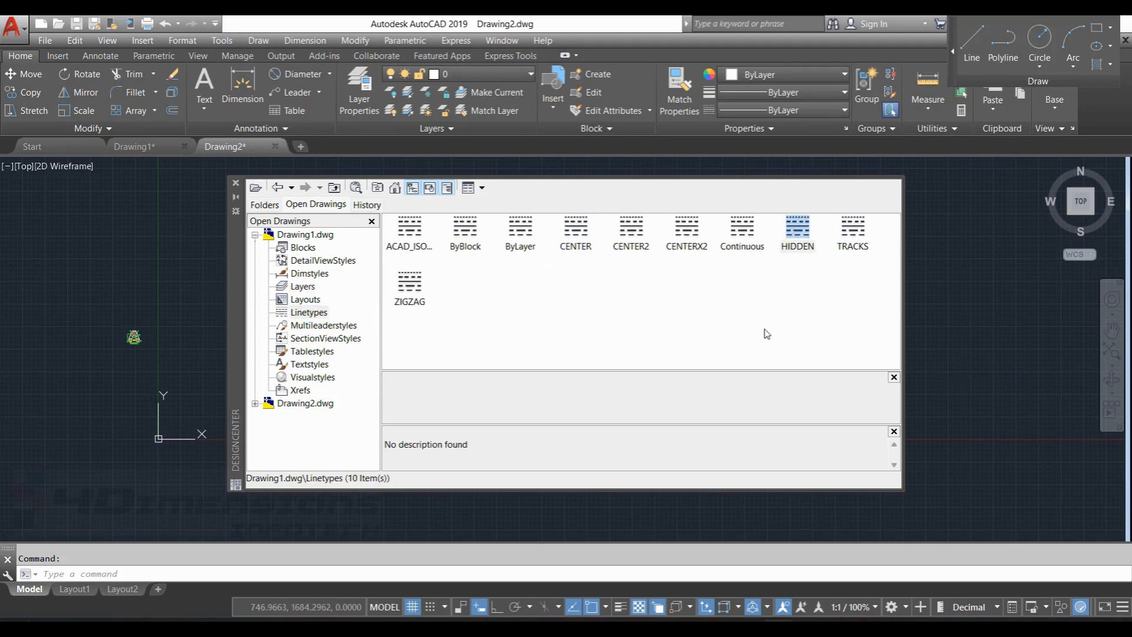
{"action": "left_click", "coordinate": [413, 287]}
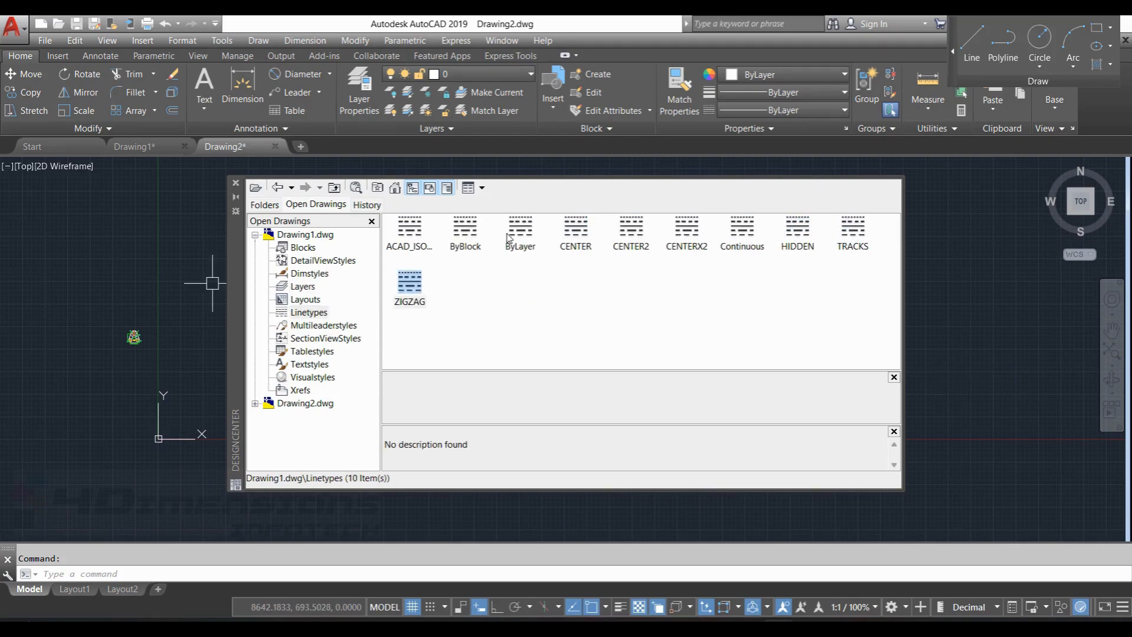
{"action": "left_click", "coordinate": [584, 236]}
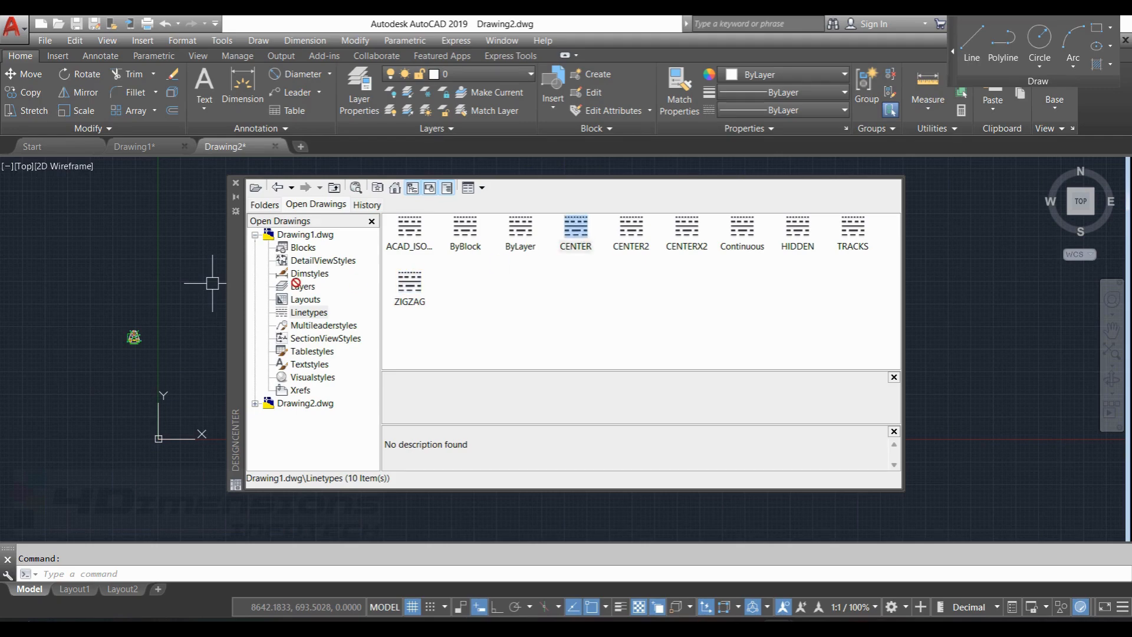
{"action": "left_click", "coordinate": [631, 235]}
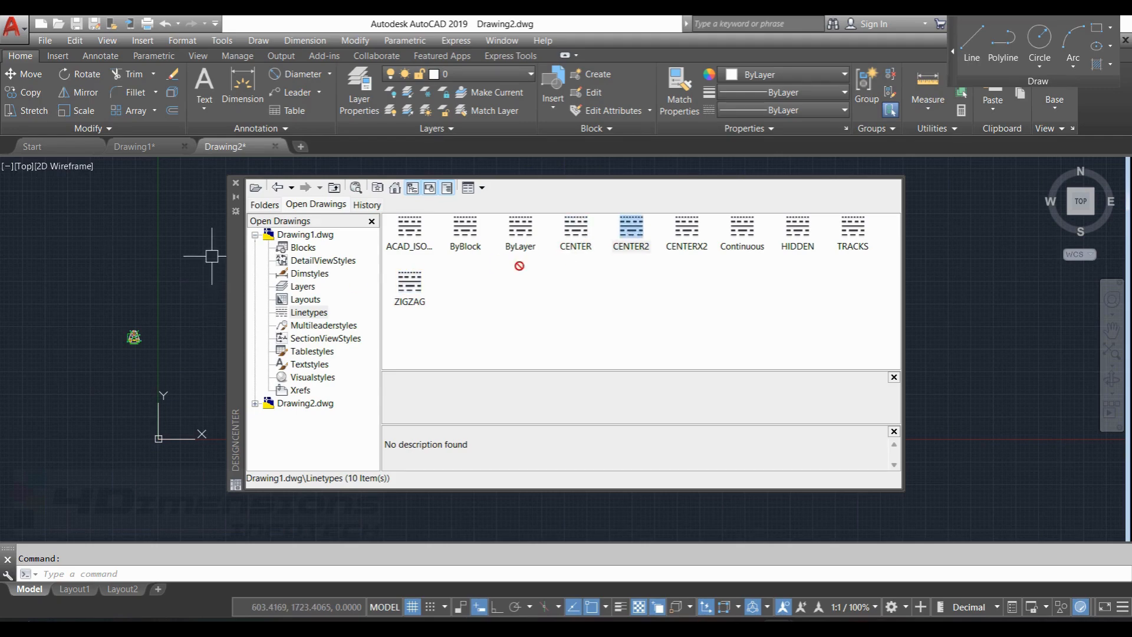
{"action": "left_click", "coordinate": [689, 231]}
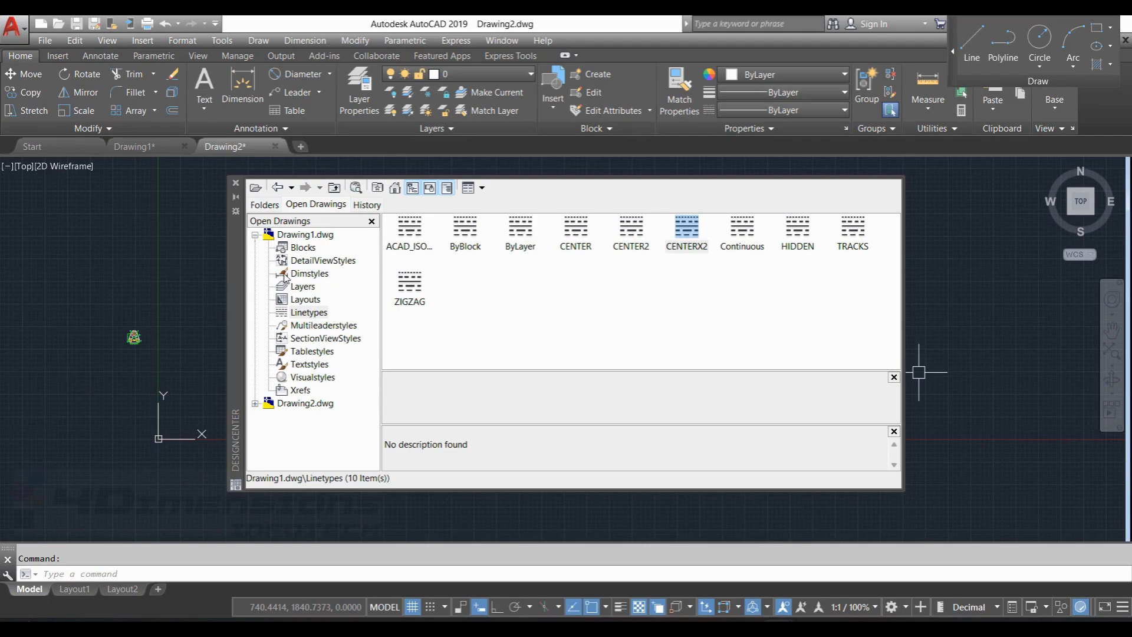
Step: Copy Drawing1's two custom dimension styles, including 4di, into Drawing2 and close DesignCenter
{"action": "left_click", "coordinate": [304, 273]}
{"action": "left_click", "coordinate": [576, 230]}
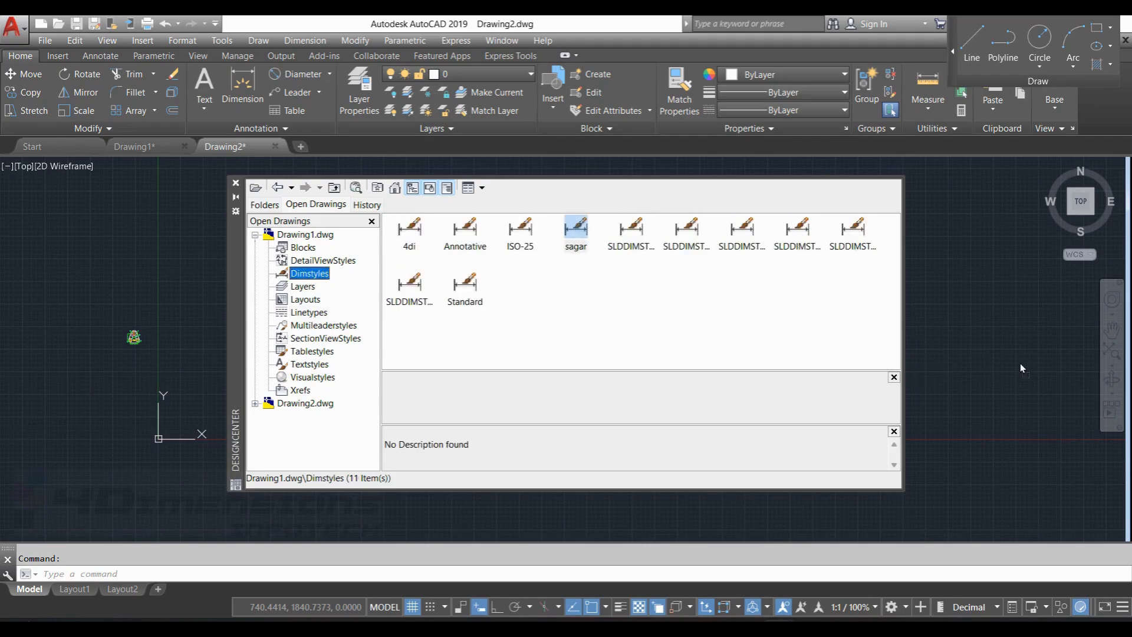
{"action": "left_click_drag", "start_coordinate": [406, 243], "coordinate": [359, 253]}
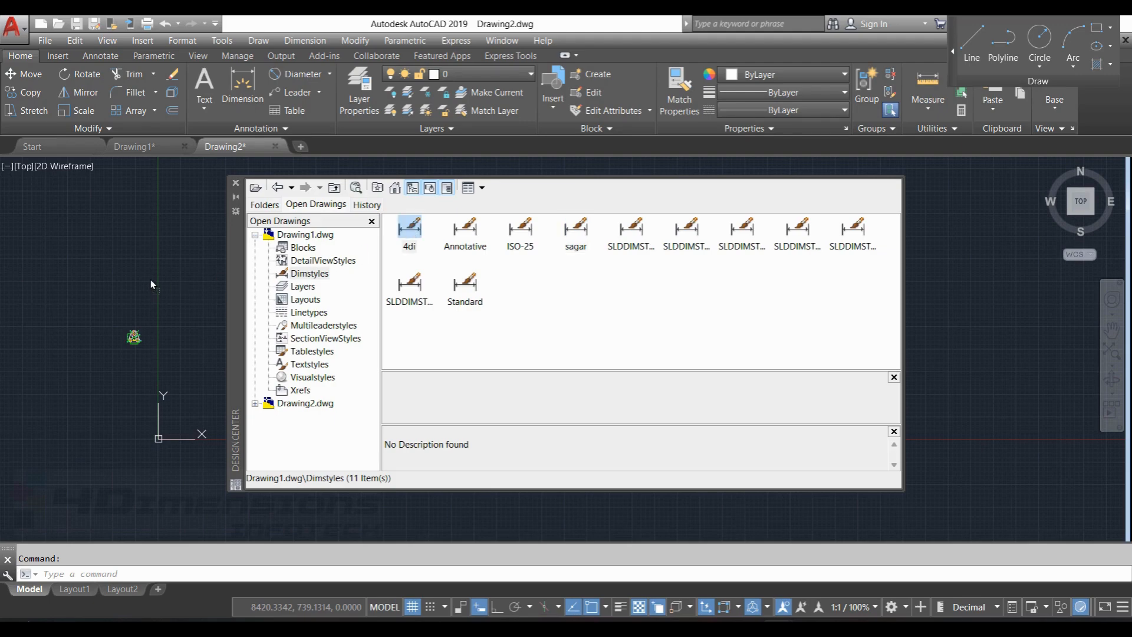
{"action": "left_click_drag", "start_coordinate": [151, 280], "coordinate": [152, 279]}
{"action": "left_click", "coordinate": [235, 182]}
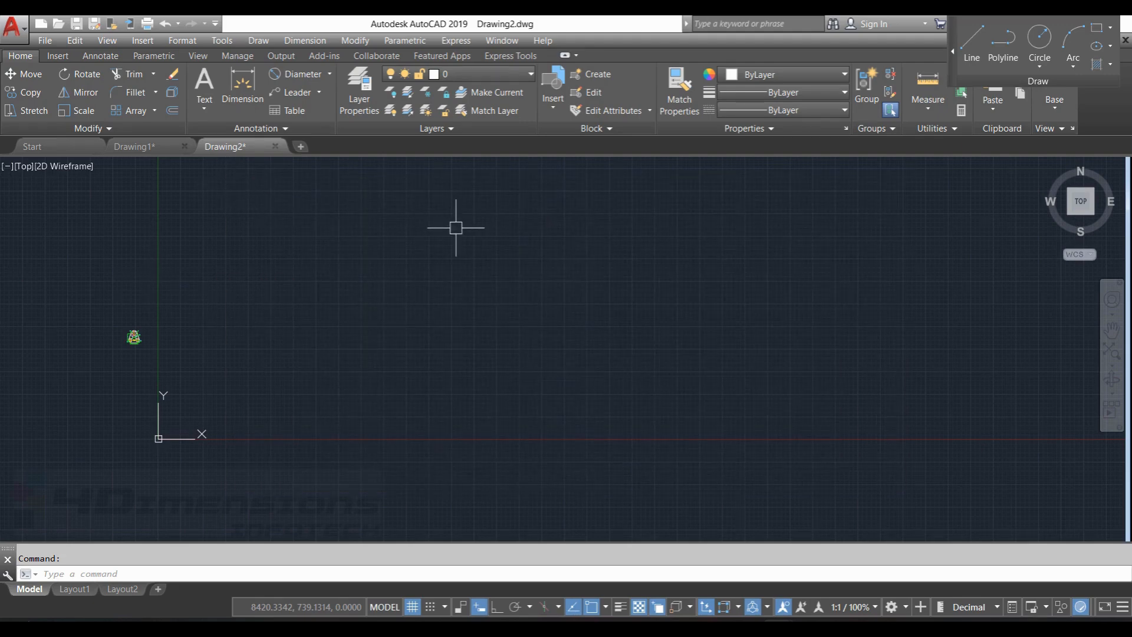
Step: Check the layers, linetypes and insertable blocks now available in Drawing2
{"action": "scroll", "coordinate": [387, 308], "scroll_direction": "down", "scroll_amount": 2}
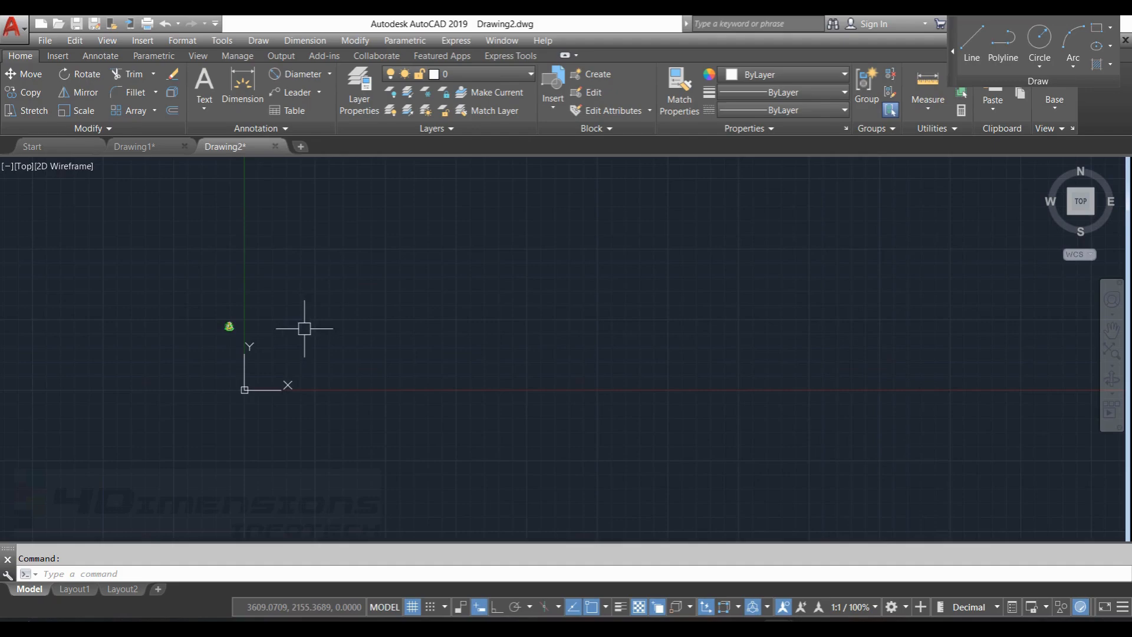
{"action": "scroll", "coordinate": [298, 321], "scroll_direction": "up", "scroll_amount": 2}
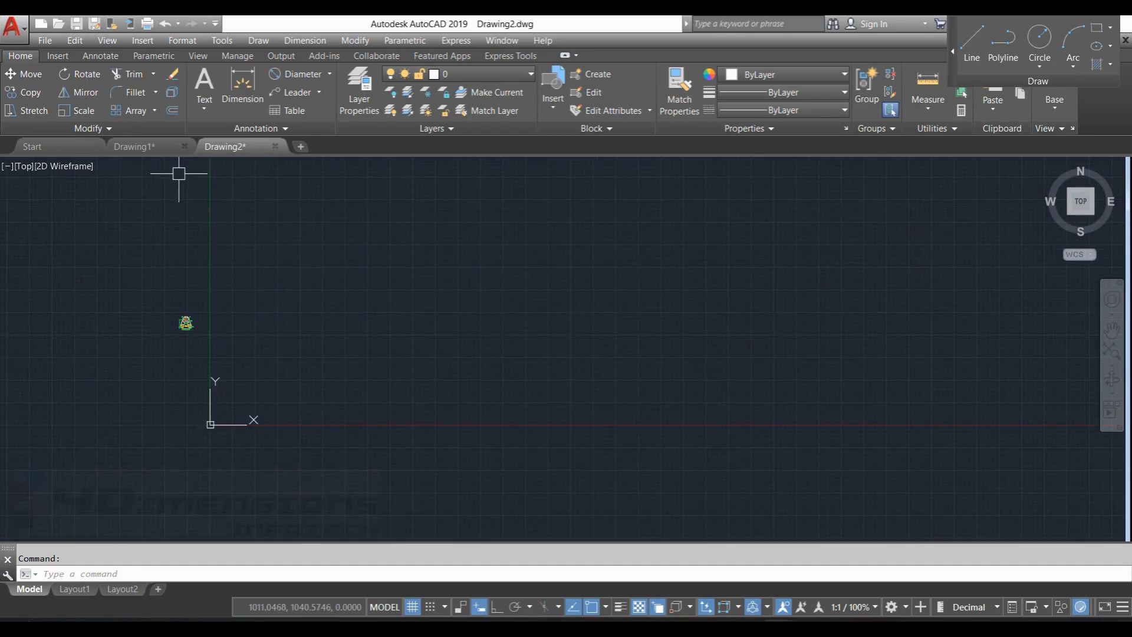
{"action": "left_click", "coordinate": [478, 74]}
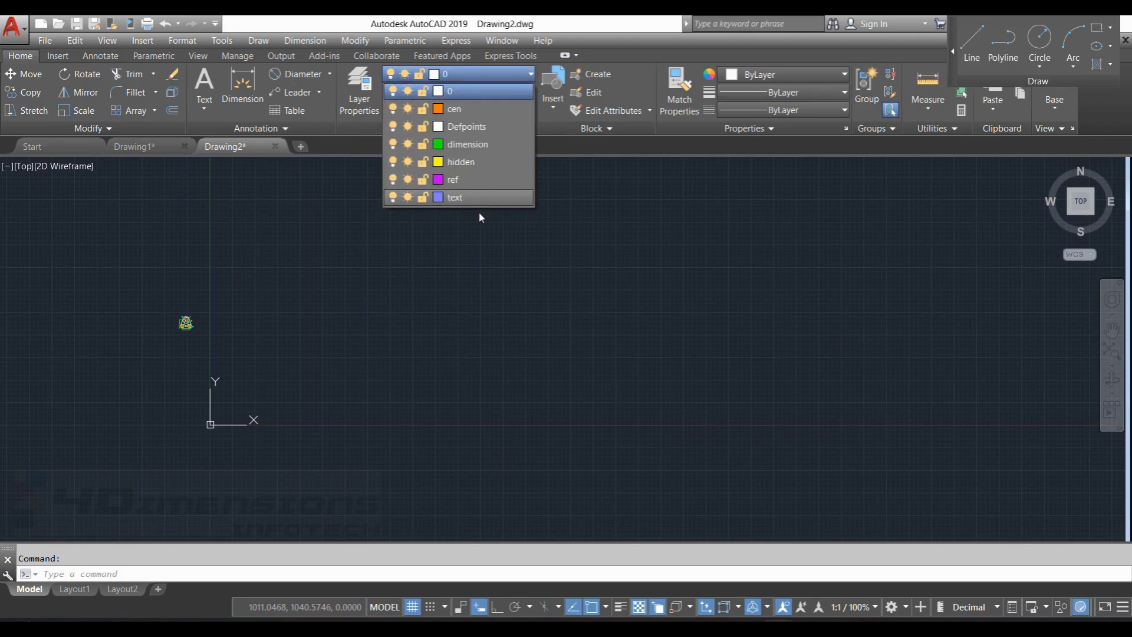
{"action": "left_click", "coordinate": [784, 110]}
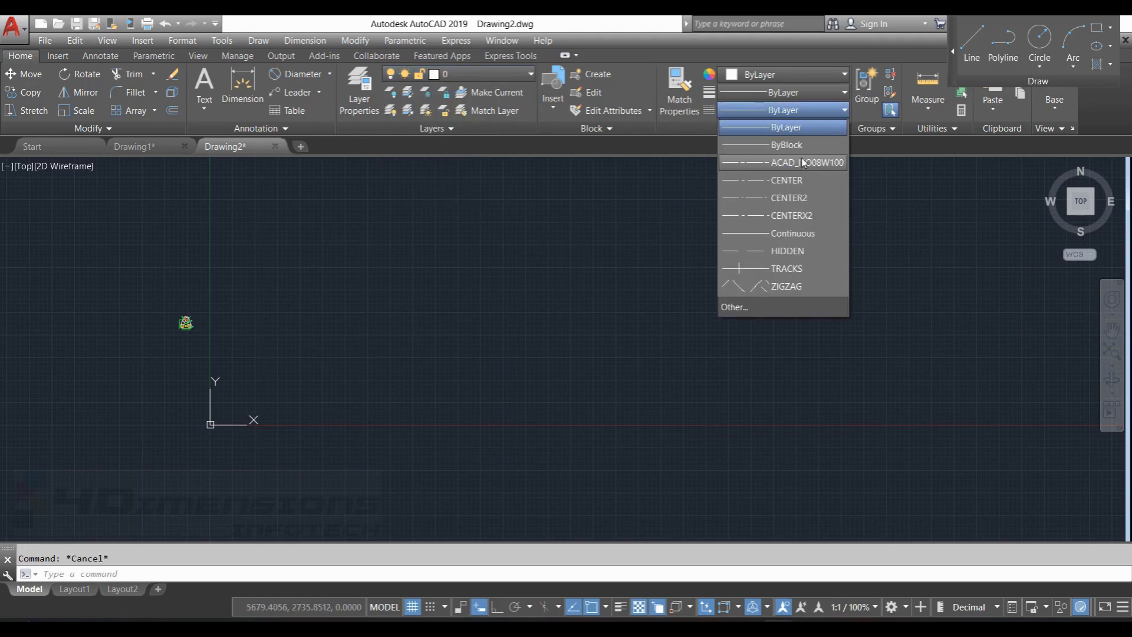
{"action": "left_click", "coordinate": [500, 182]}
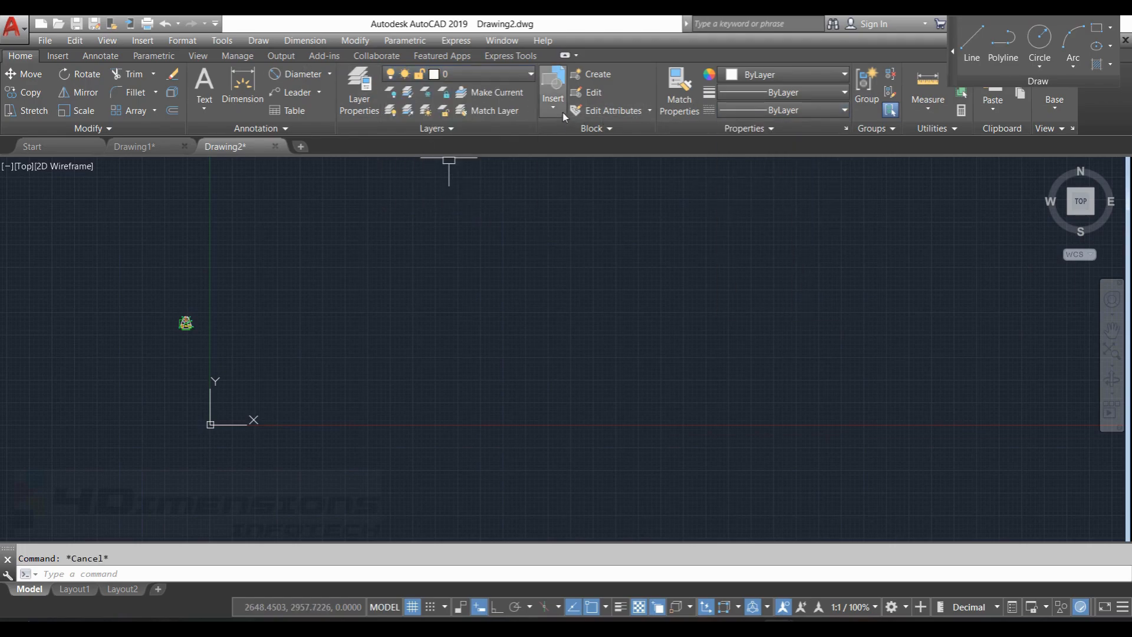
{"action": "left_click", "coordinate": [553, 97]}
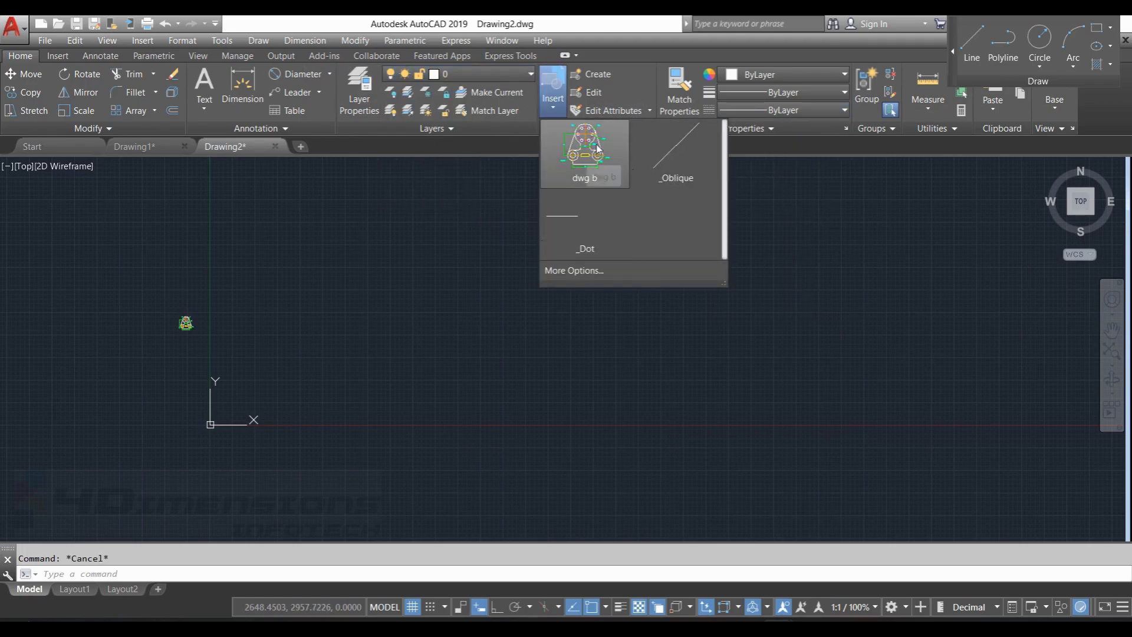
{"action": "left_click", "coordinate": [402, 302]}
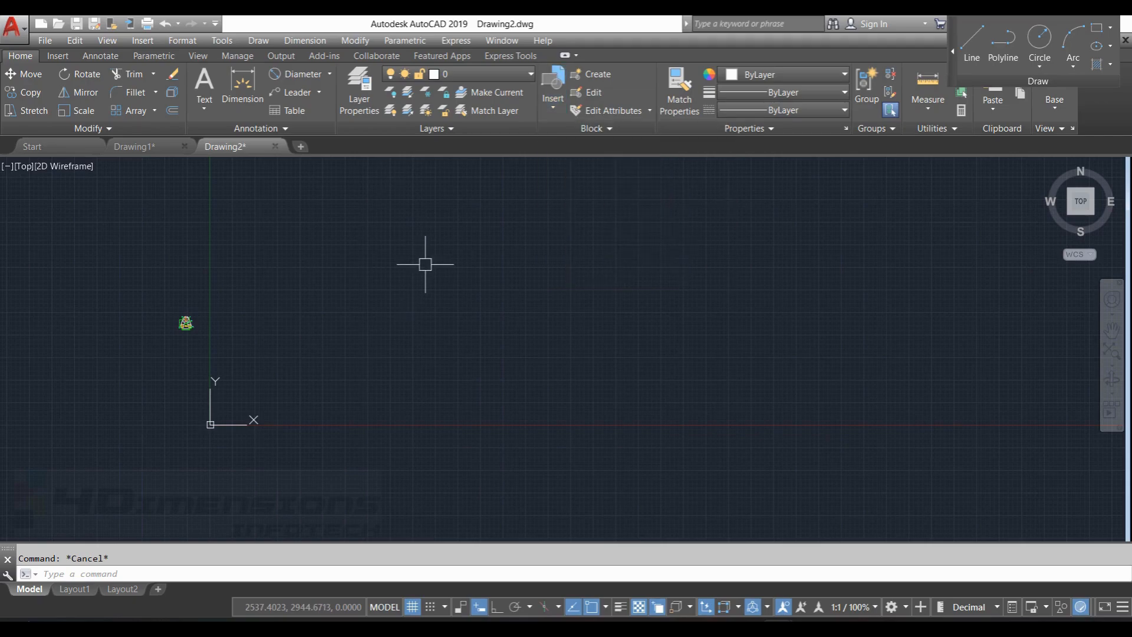
Step: Preview the imported custom dimension styles, including 4di, in the Dimension Style Manager and close it
{"action": "type", "text": "d"}
{"action": "key", "text": "Return"}
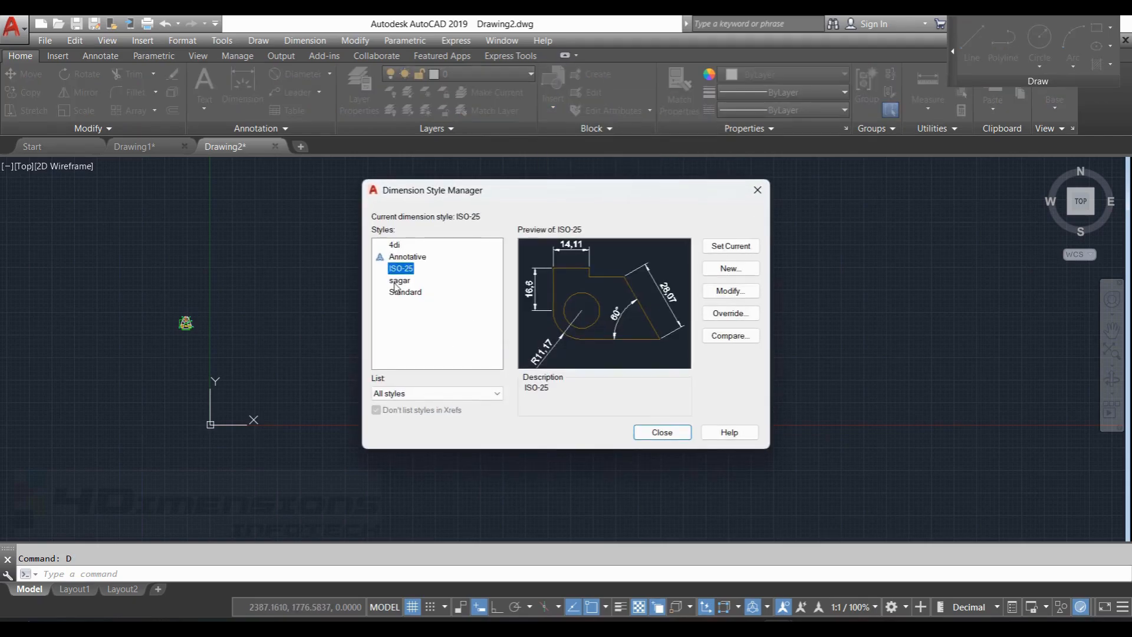
{"action": "left_click", "coordinate": [395, 245]}
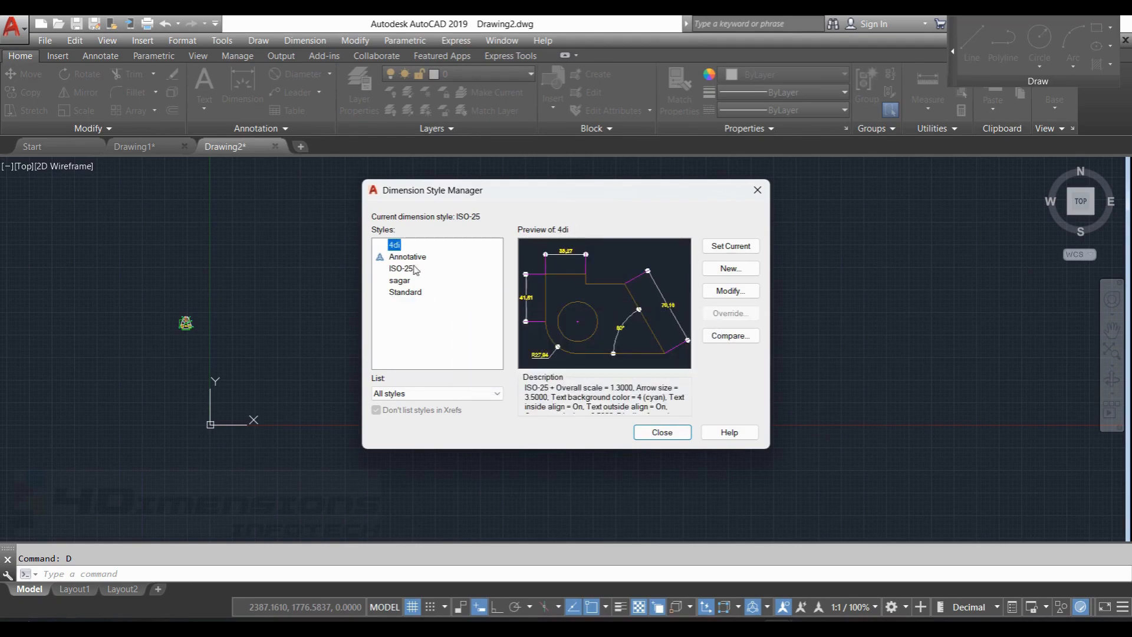
{"action": "left_click", "coordinate": [400, 281]}
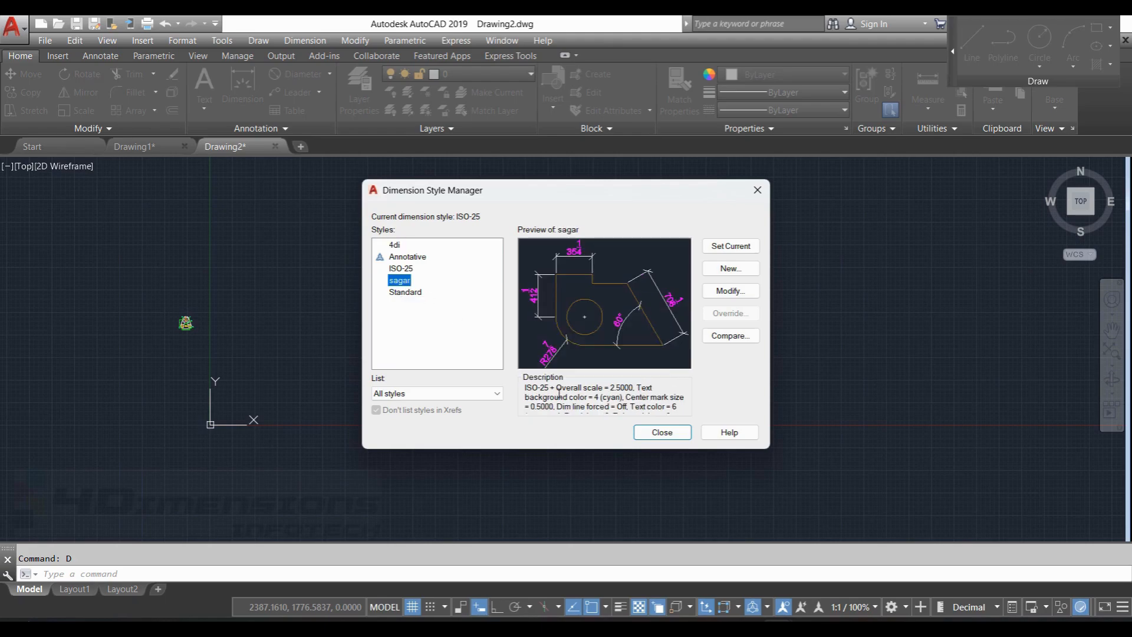
{"action": "left_click", "coordinate": [662, 434]}
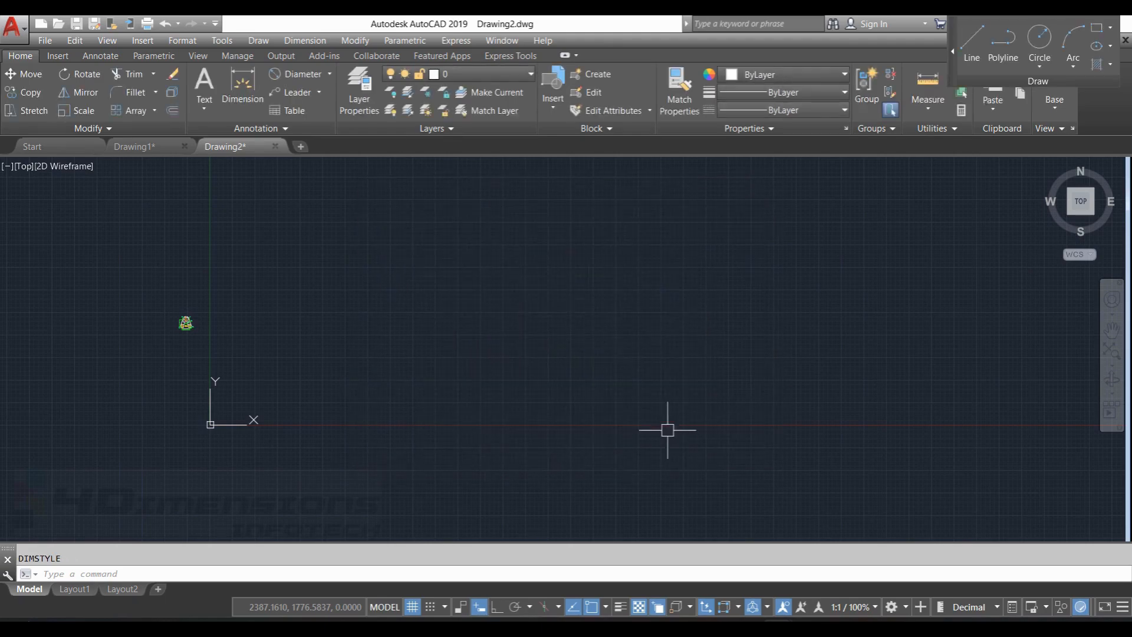
{"action": "key", "text": "Escape"}
Step: Examine the inserted dwg b block and its dimensions up close in Drawing2
{"action": "scroll", "coordinate": [145, 331], "scroll_direction": "up", "scroll_amount": 2}
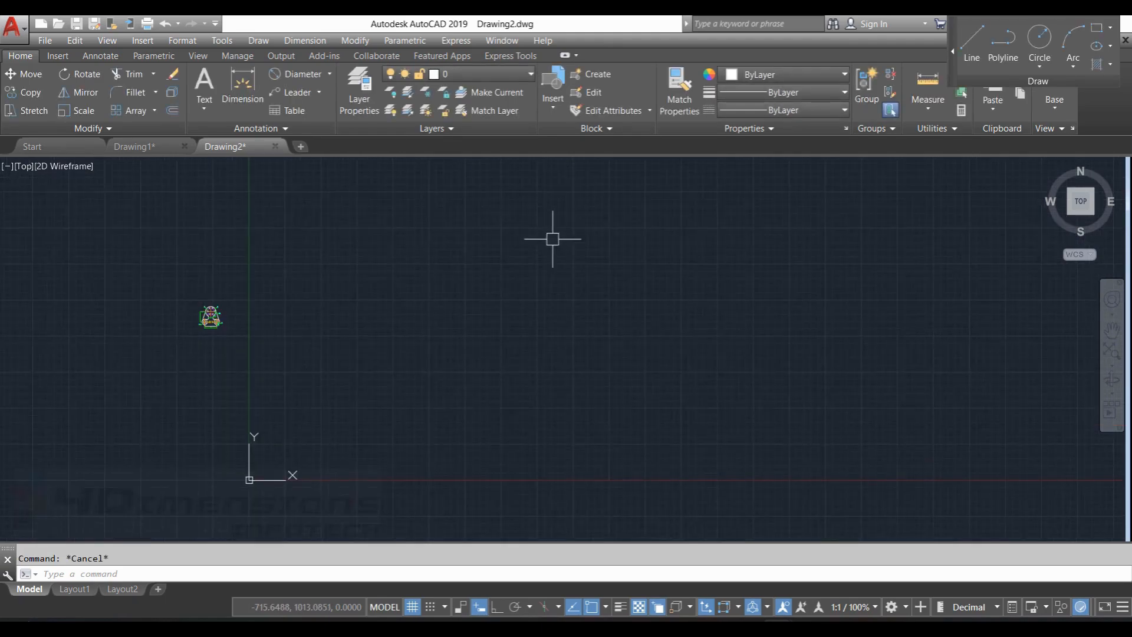
{"action": "scroll", "coordinate": [120, 362], "scroll_direction": "up", "scroll_amount": 6}
{"action": "middle_click_drag", "start_coordinate": [418, 192], "coordinate": [424, 351]}
{"action": "scroll", "coordinate": [472, 355], "scroll_direction": "up", "scroll_amount": 4}
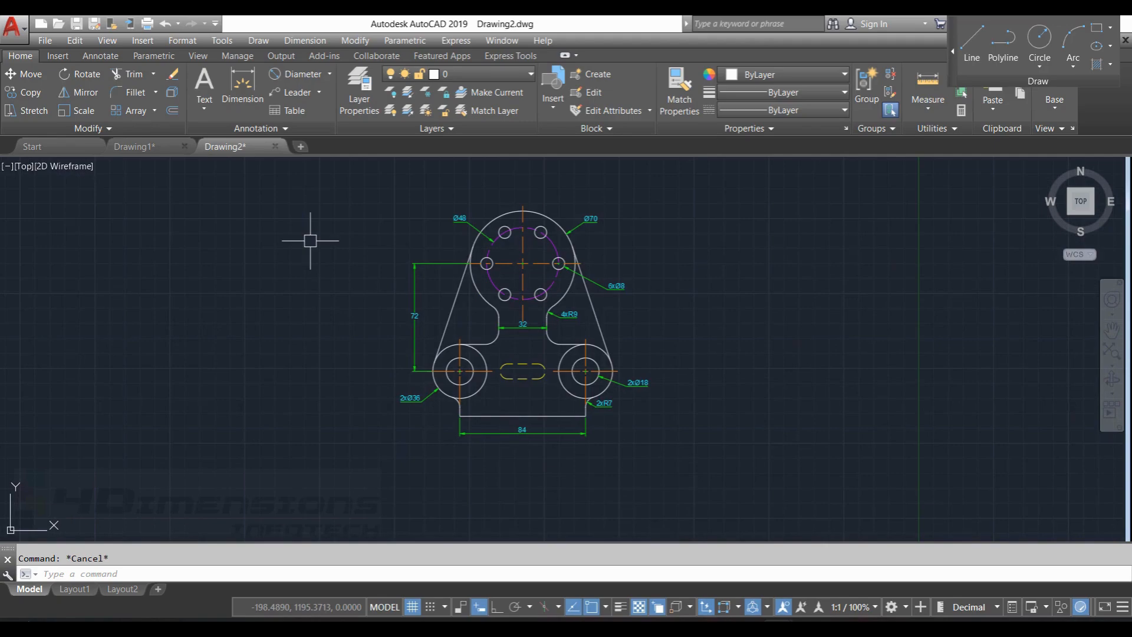
Step: Close Drawing1, saving its changes as Drawing1.dwg in the Mech IMP practice data folder
{"action": "mouse_move", "coordinate": [159, 157]}
{"action": "left_click", "coordinate": [185, 147]}
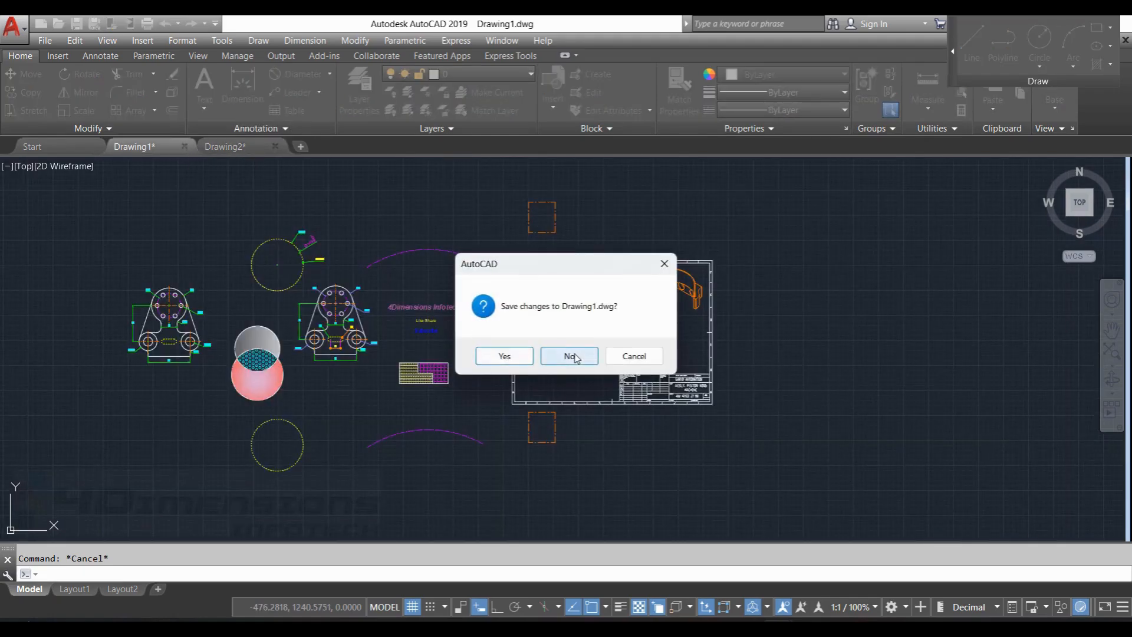
{"action": "left_click", "coordinate": [504, 356]}
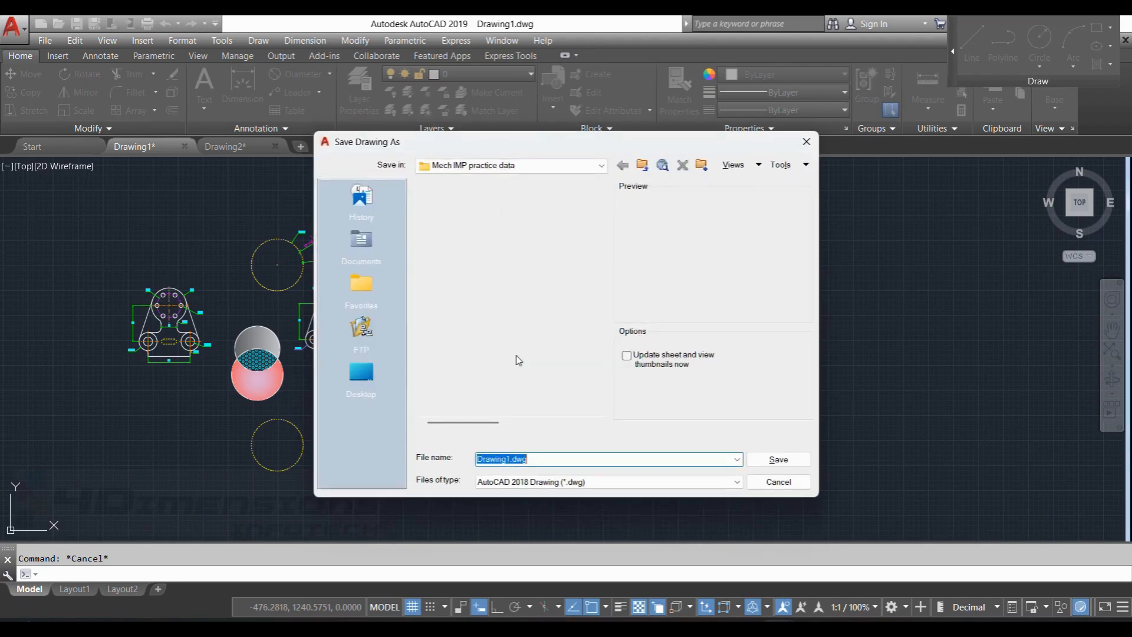
{"action": "key", "text": "Return"}
Step: Check which open drawings DesignCenter lists, close it and look over the inserted block again
{"action": "type", "text": "ad"}
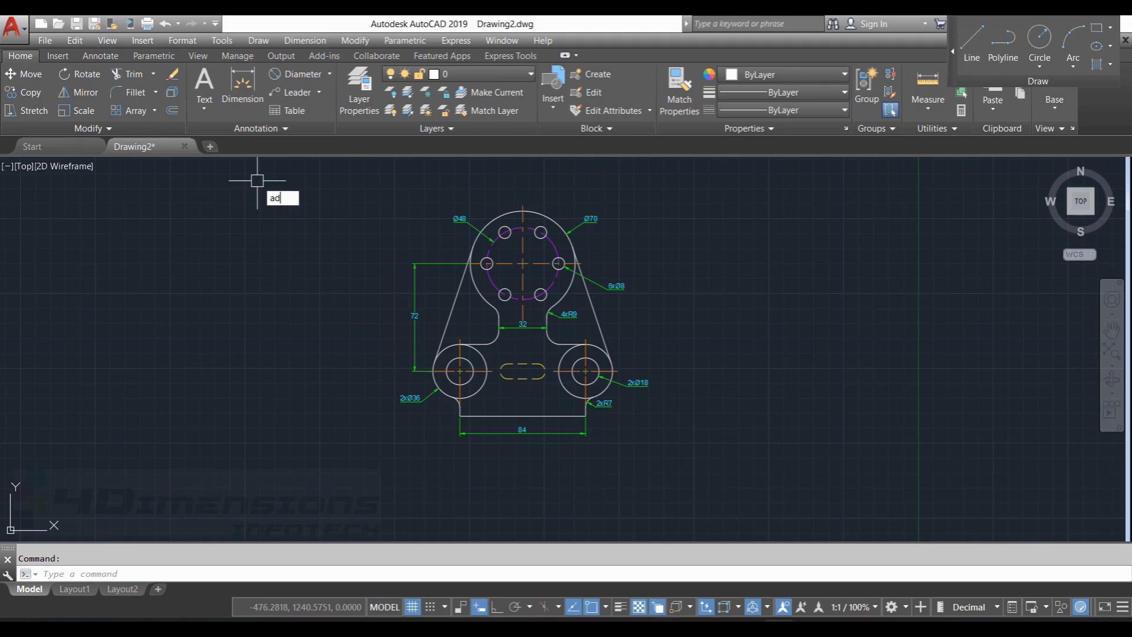
{"action": "type", "text": "c"}
{"action": "key", "text": "Return"}
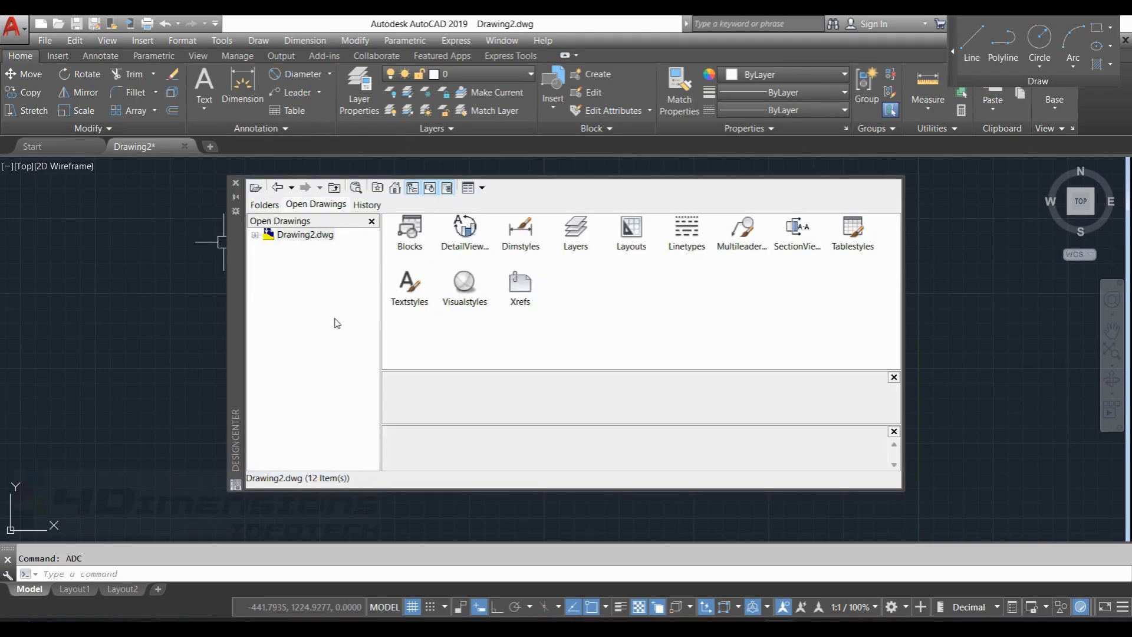
{"action": "left_click", "coordinate": [235, 183]}
{"action": "scroll", "coordinate": [700, 271], "scroll_direction": "down", "scroll_amount": 3}
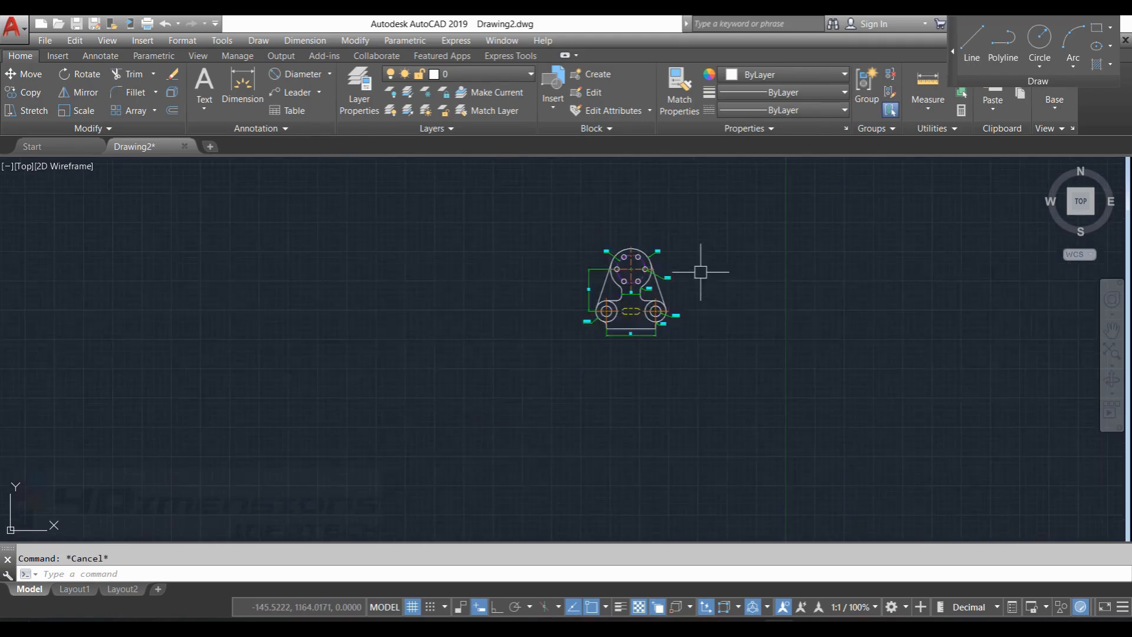
{"action": "scroll", "coordinate": [702, 266], "scroll_direction": "up", "scroll_amount": 4}
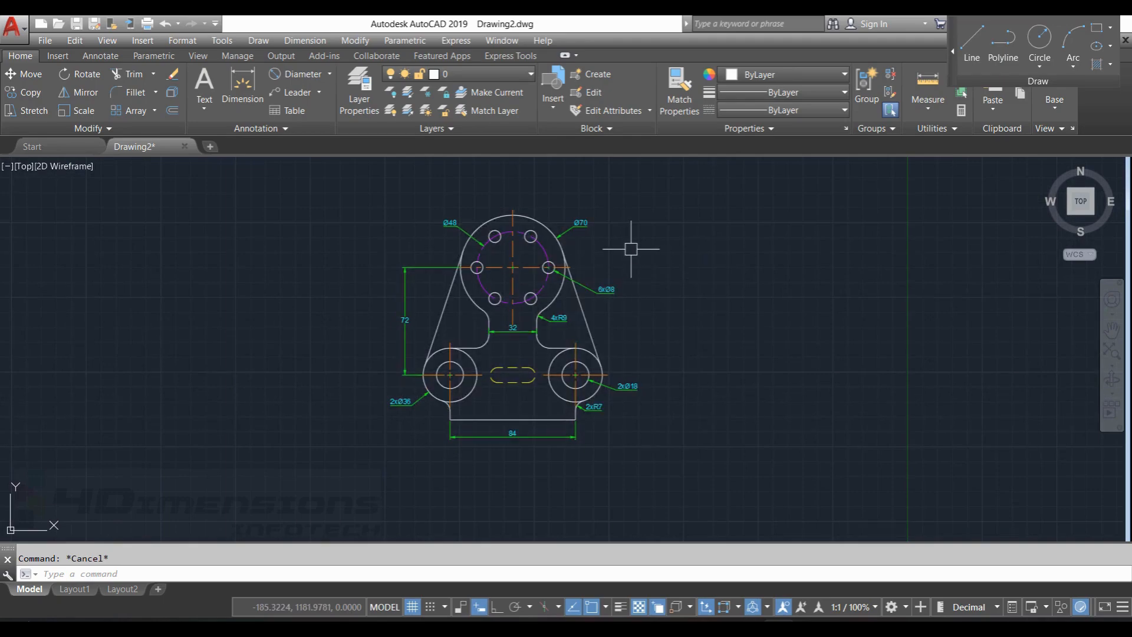